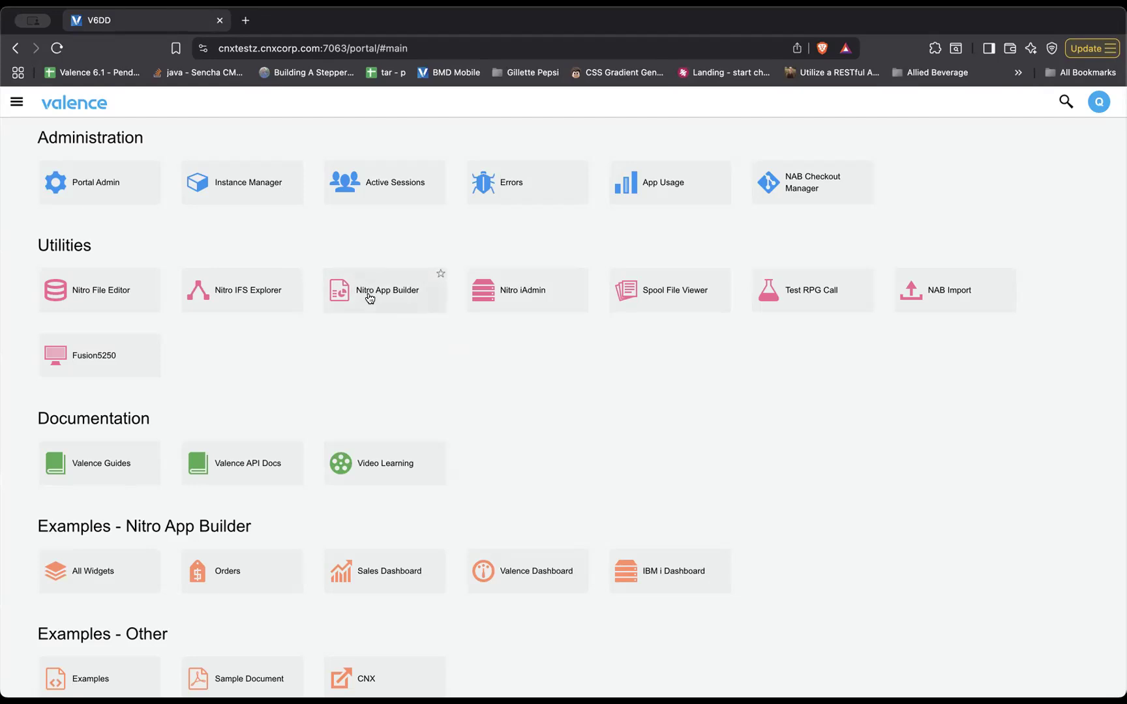
Open Nitro App Builder, and search the portal for DD44 to launch that app.
click(369, 298)
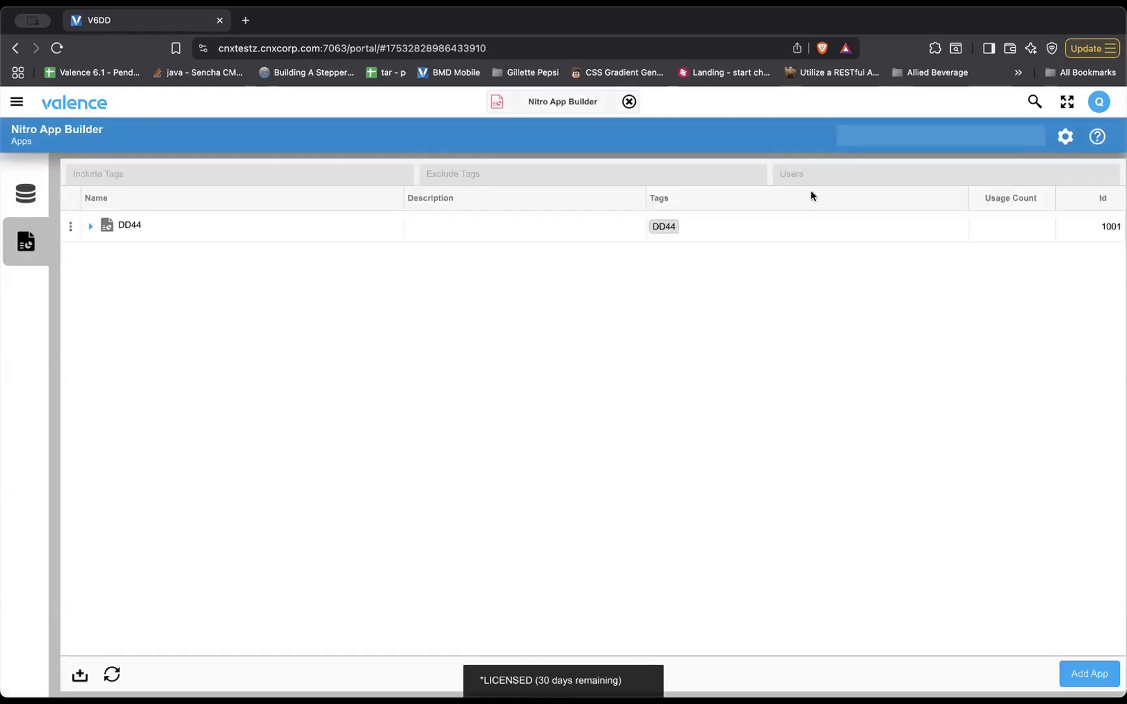
click(1034, 101)
text(DD44)
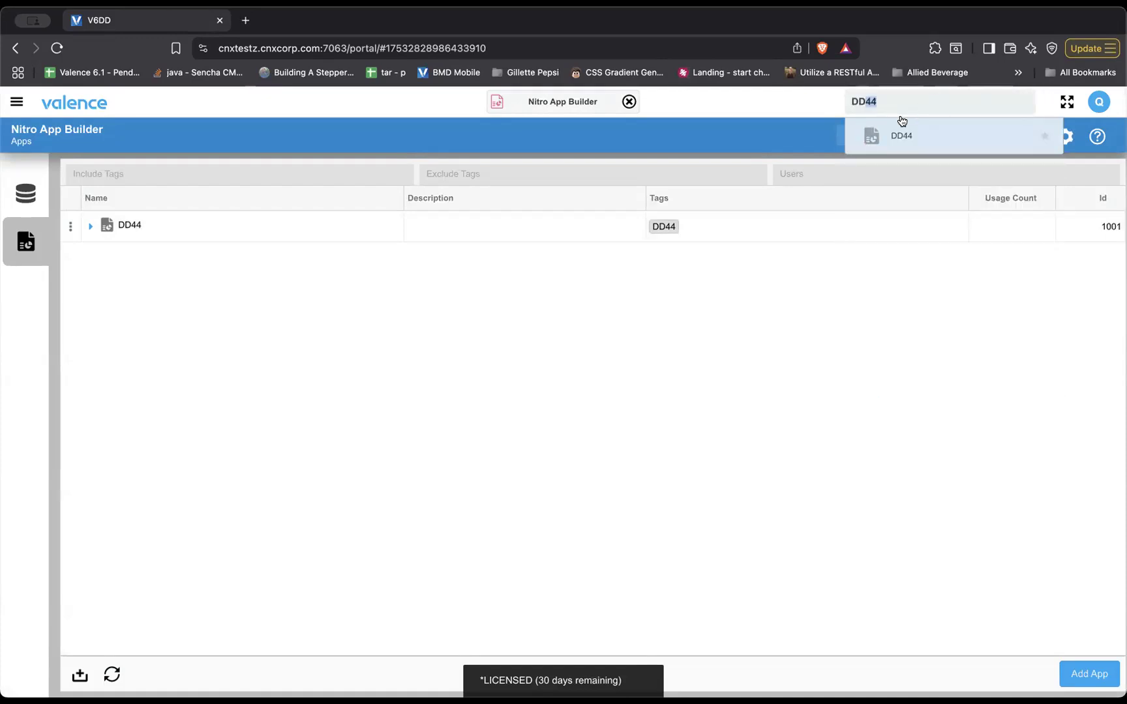
click(898, 134)
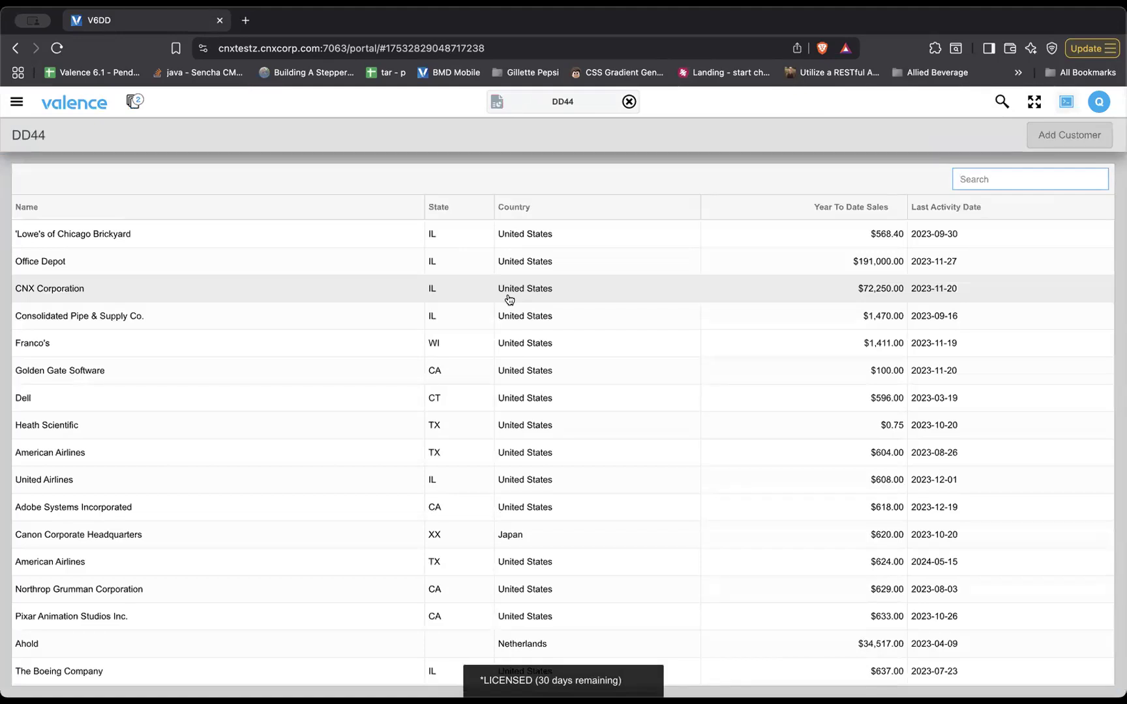
Browse the customer list and view the details of CNX Corporation, Heath Scientific and Canon Corporate Headquarters.
scroll(307, 374, down, 15)
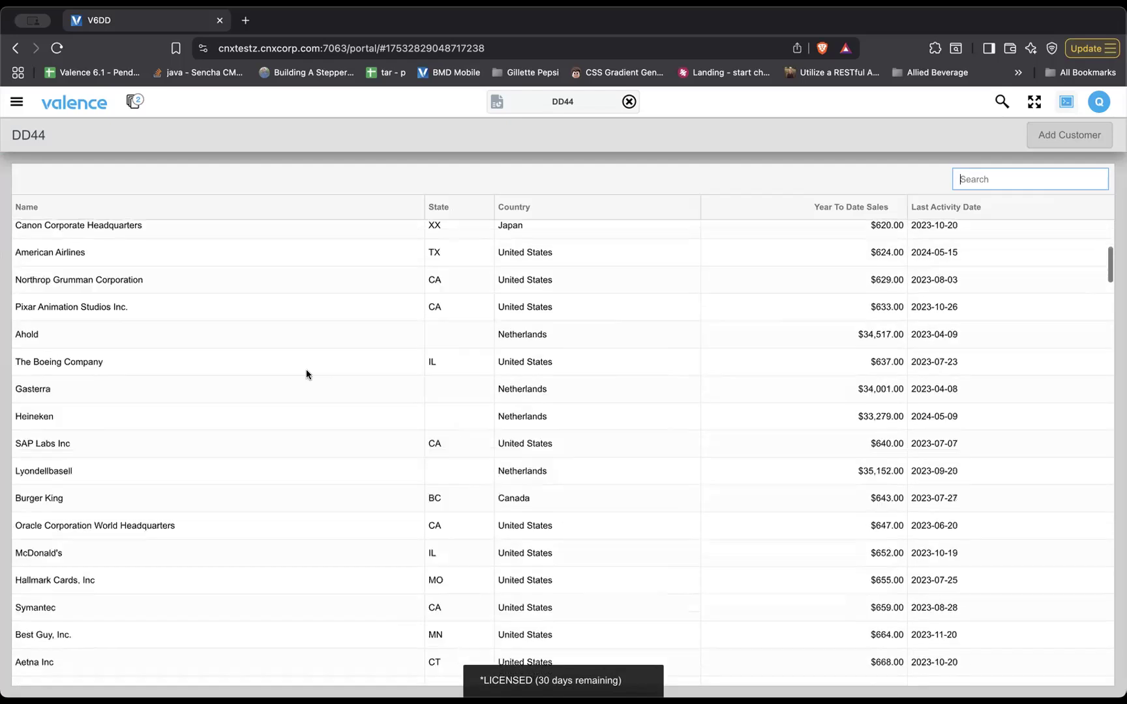
scroll(306, 374, up, 4)
scroll(306, 371, up, 10)
click(282, 293)
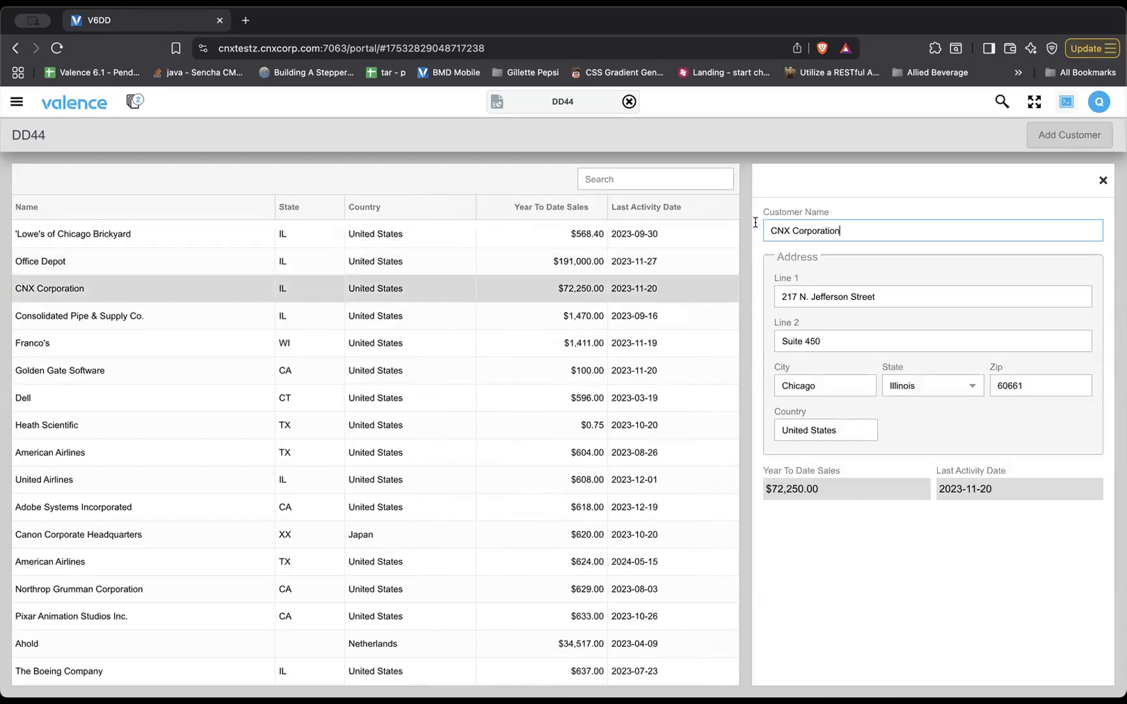
click(485, 426)
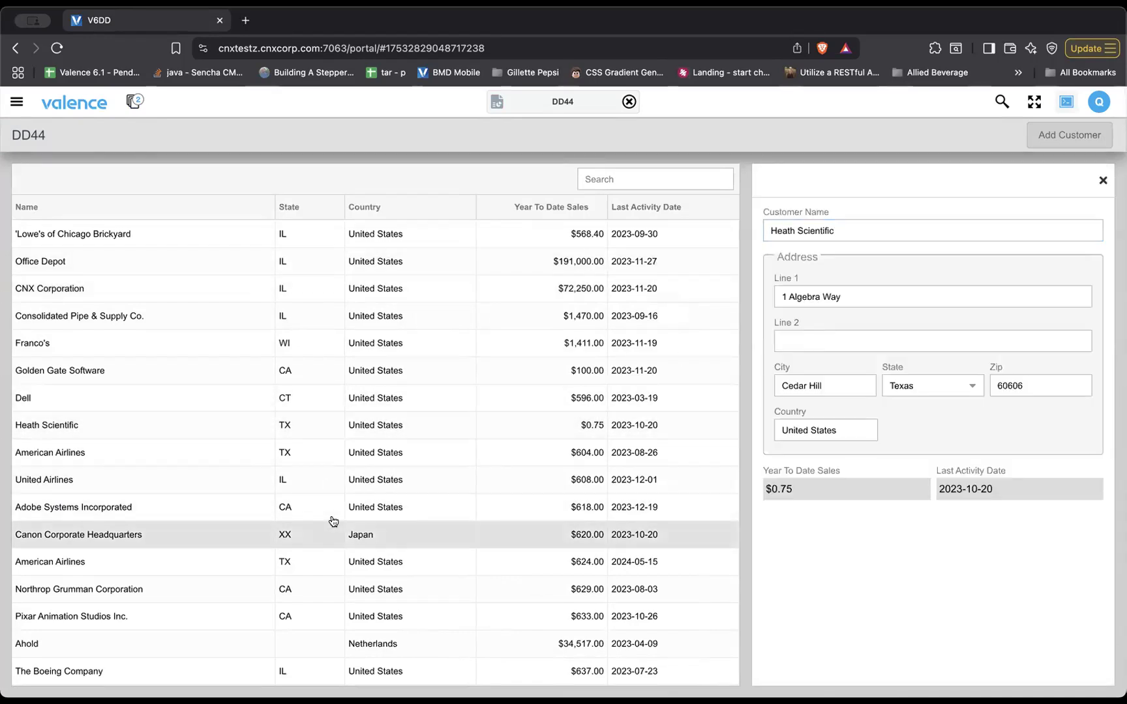
click(202, 528)
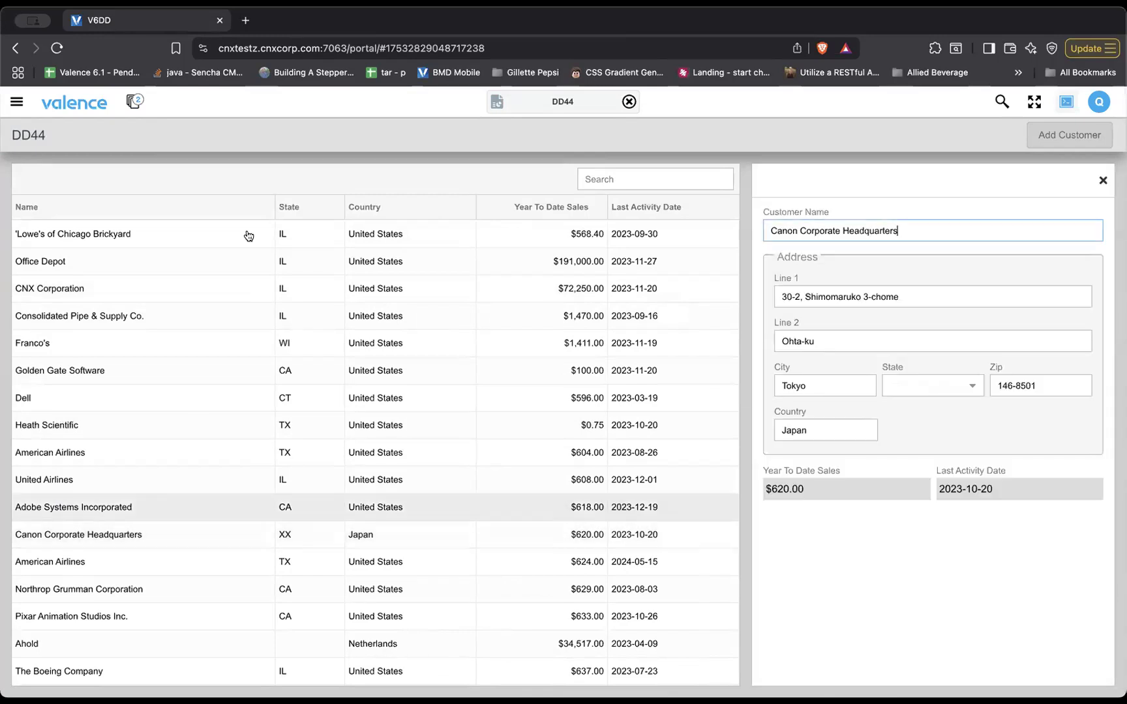
click(1099, 180)
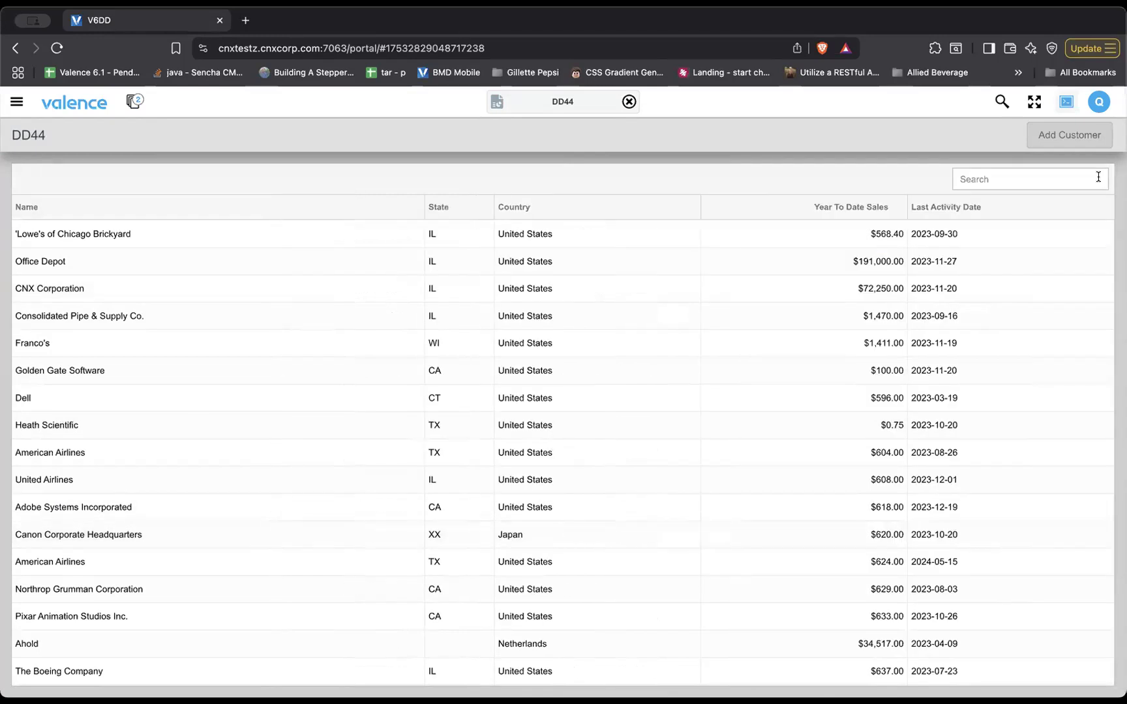
Open a blank form for adding a new customer.
click(1035, 133)
click(795, 228)
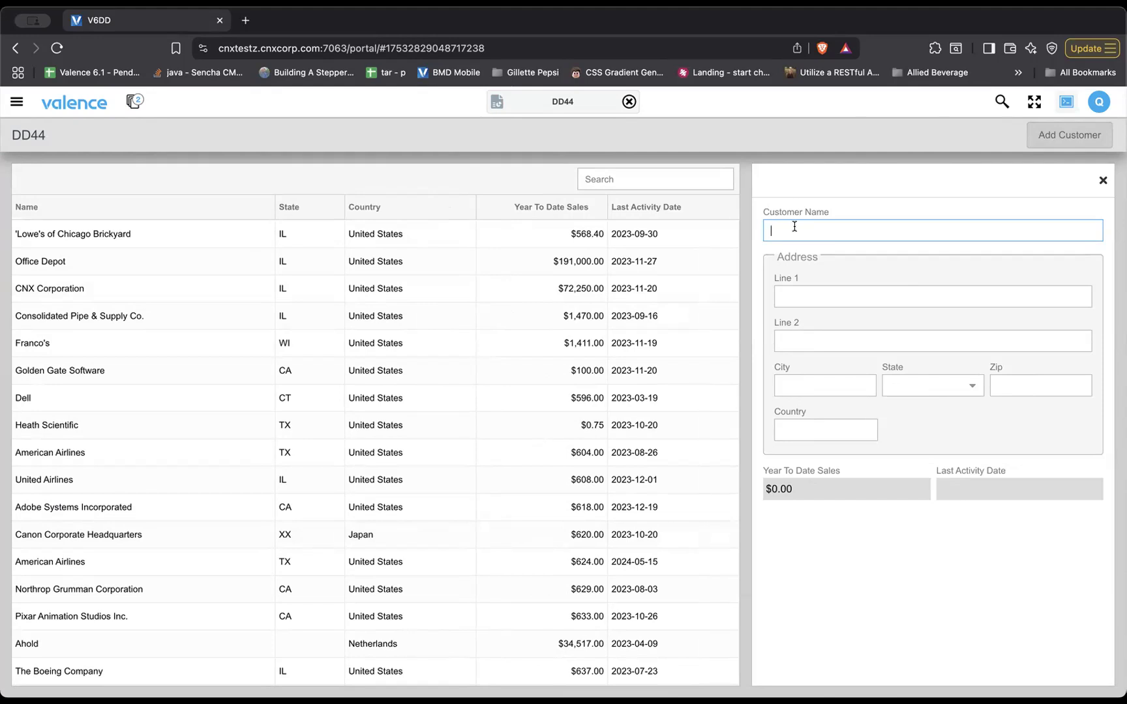
Switch back to Nitro App Builder, open the DD44 app for editing and review its app variables.
click(496, 102)
click(498, 132)
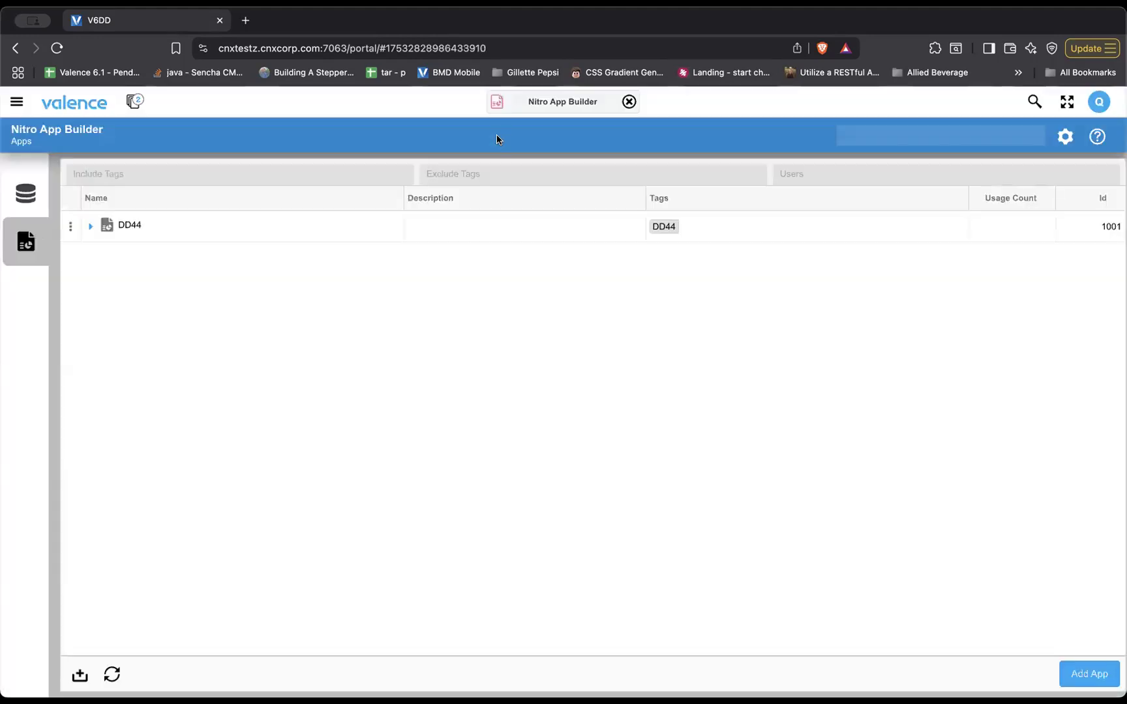
double_click(139, 222)
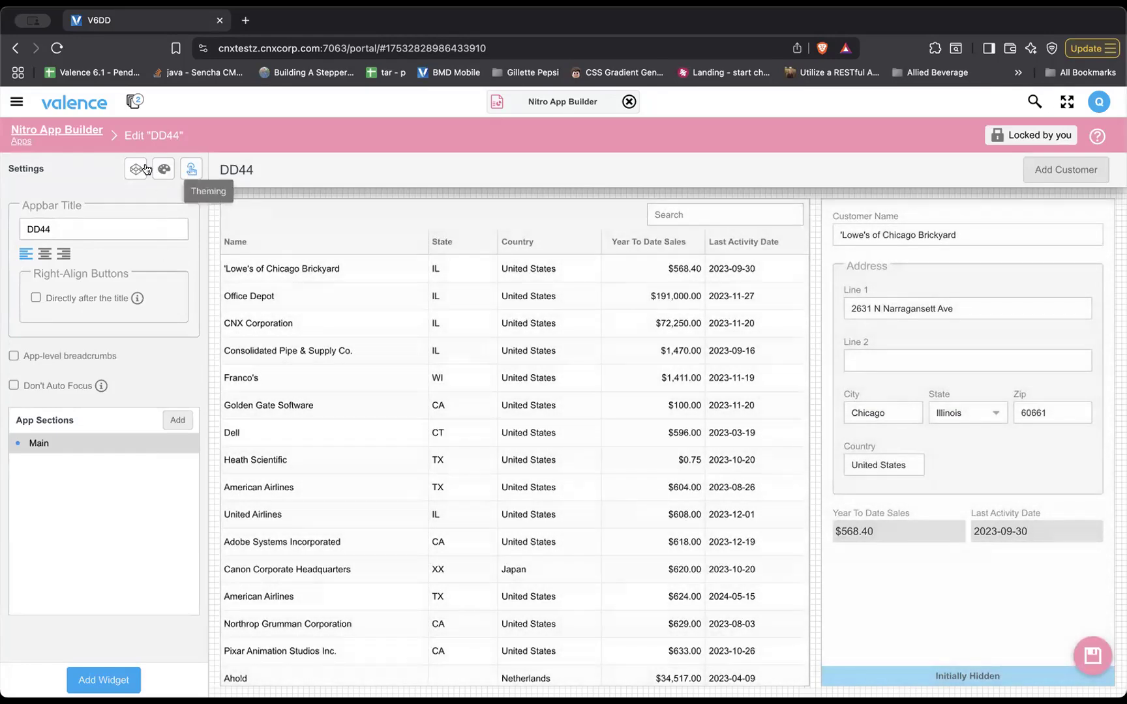
click(139, 168)
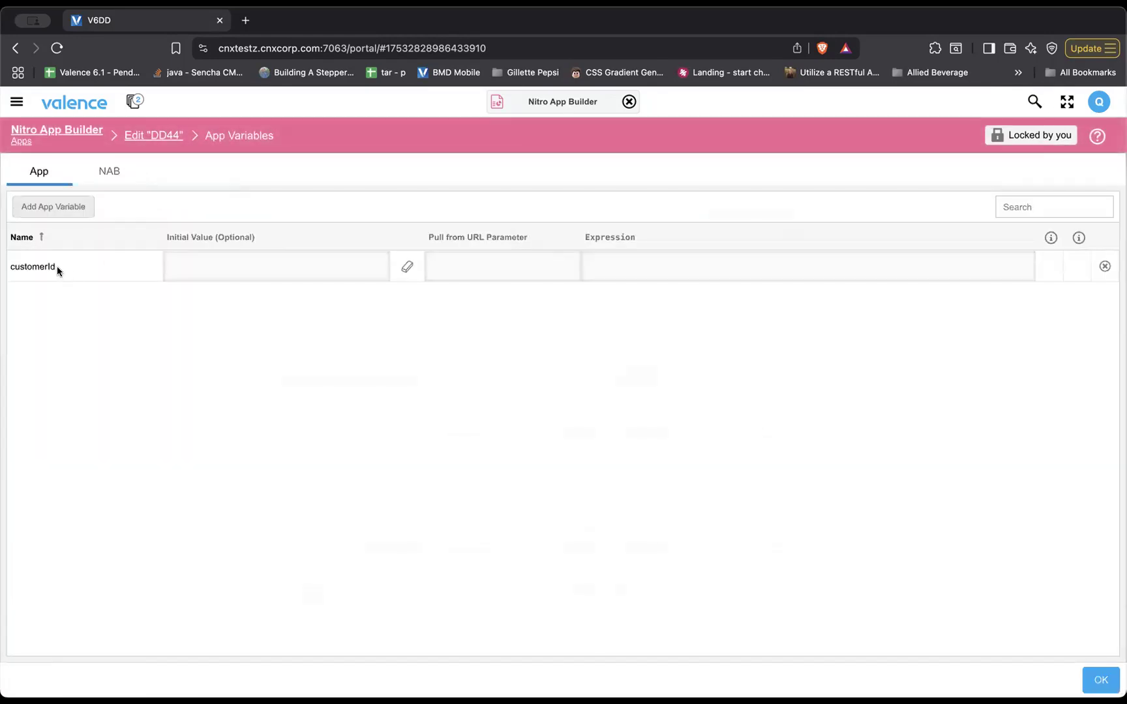
click(153, 135)
Review which app variable the Customer List widget's link properties set under Row Click Set, without making changes.
mouse_move(456, 450)
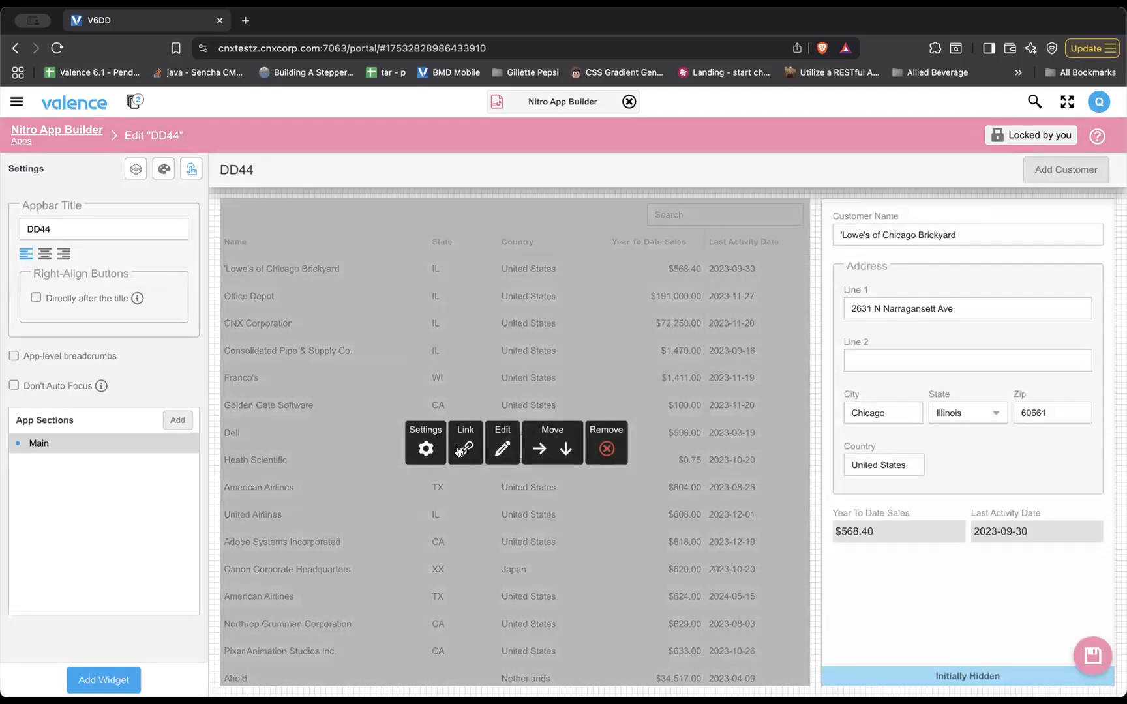
click(463, 448)
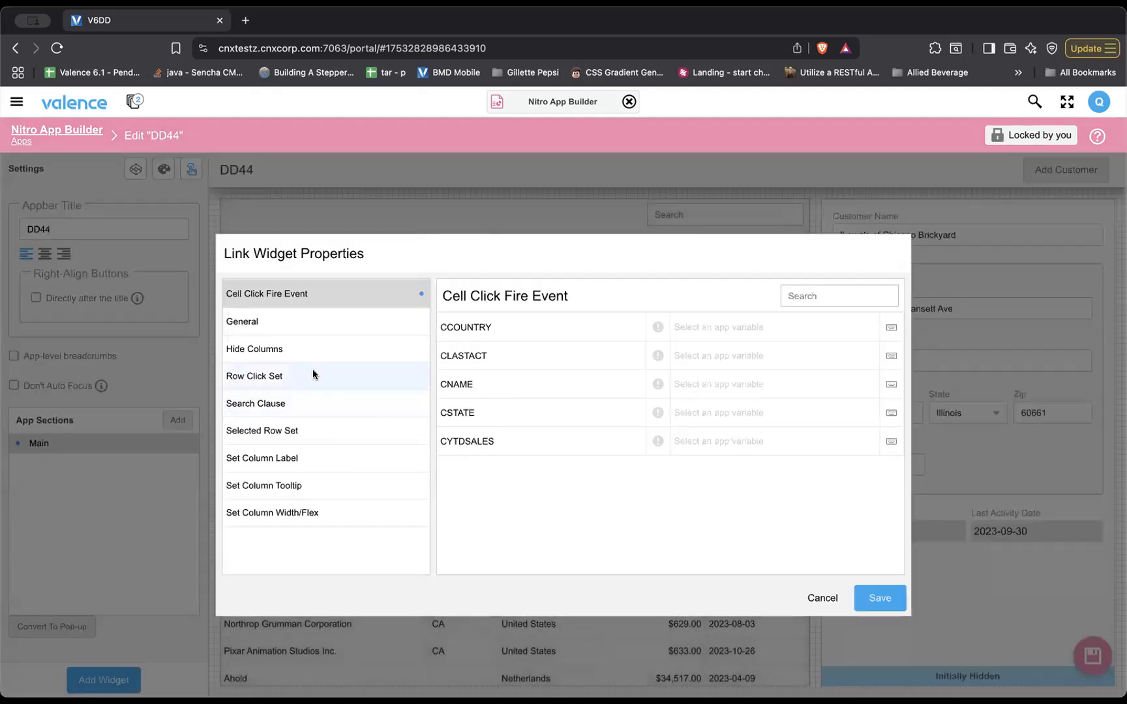
click(261, 377)
scroll(551, 480, down, 2)
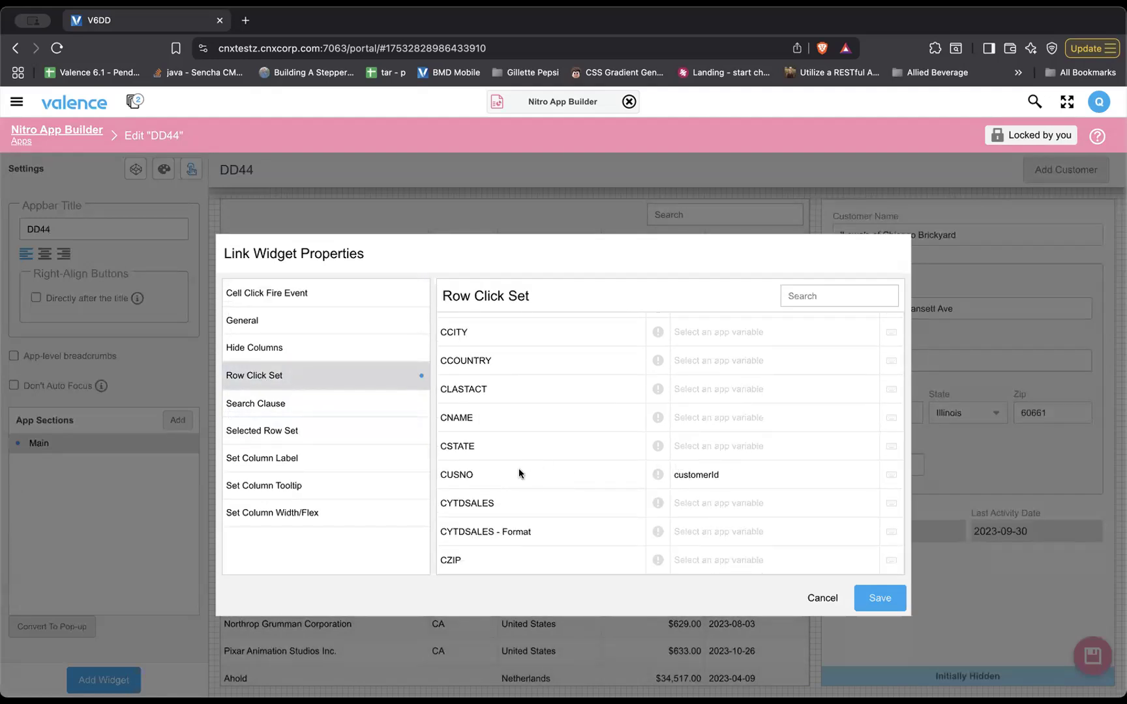
click(820, 598)
In the app behaviors, review the Customer List row click event and the showCustomer listener's filter field relationships.
click(191, 169)
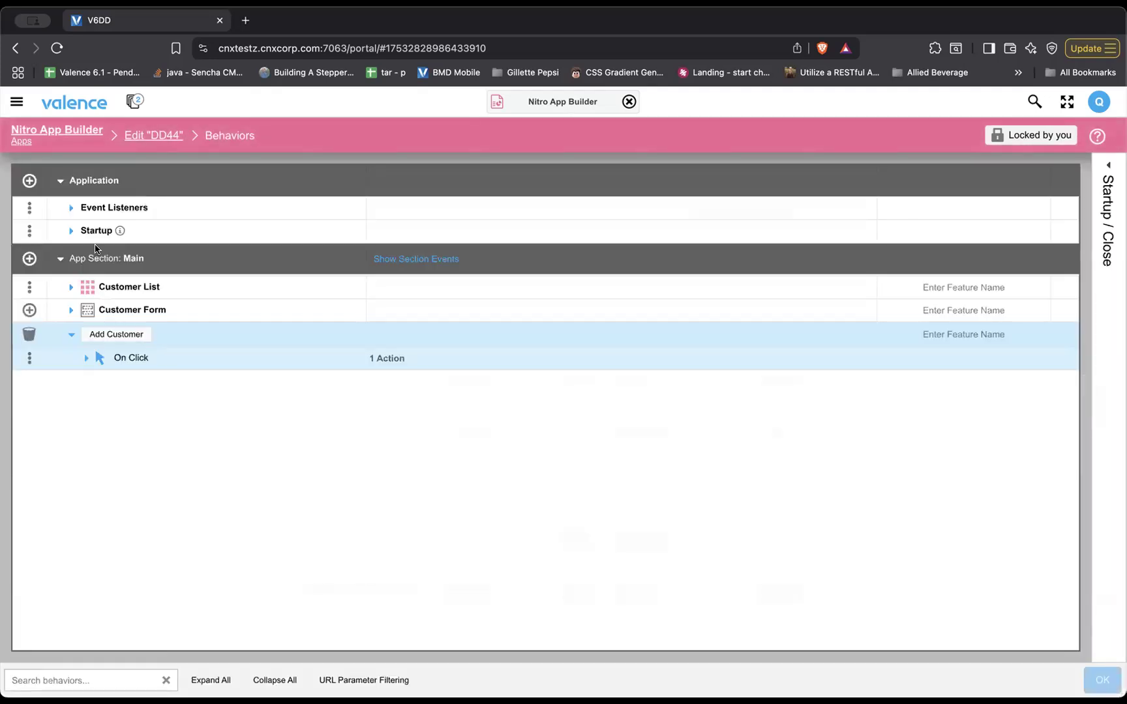
click(70, 286)
click(86, 310)
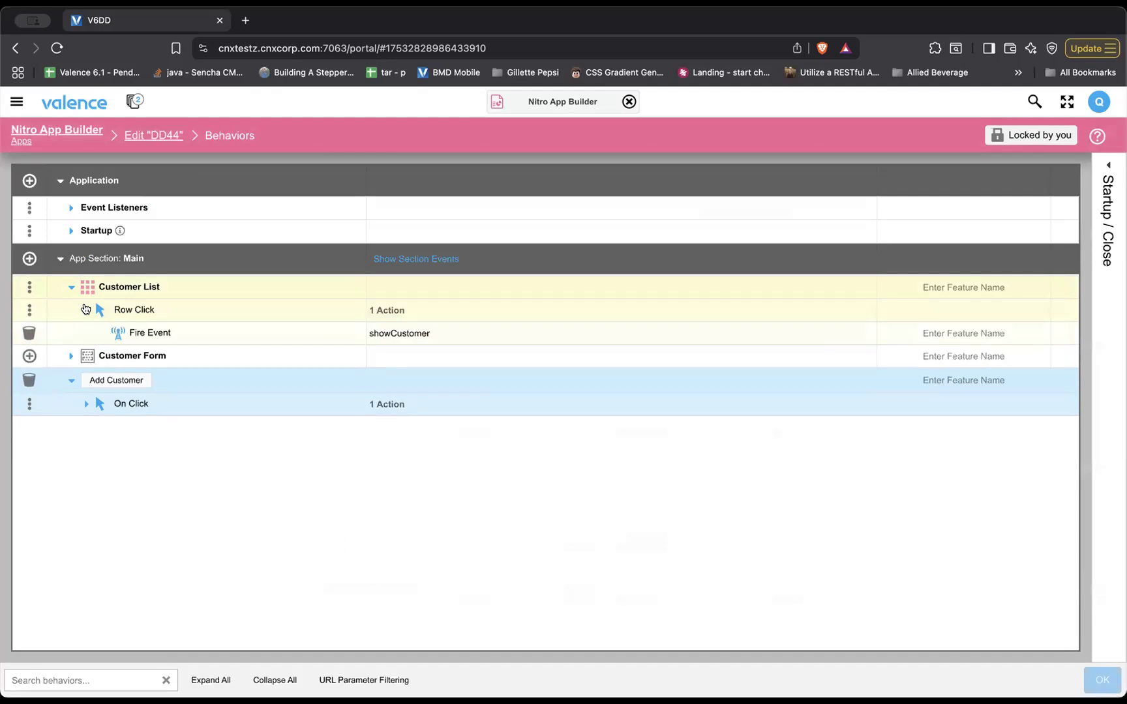
click(70, 208)
click(86, 230)
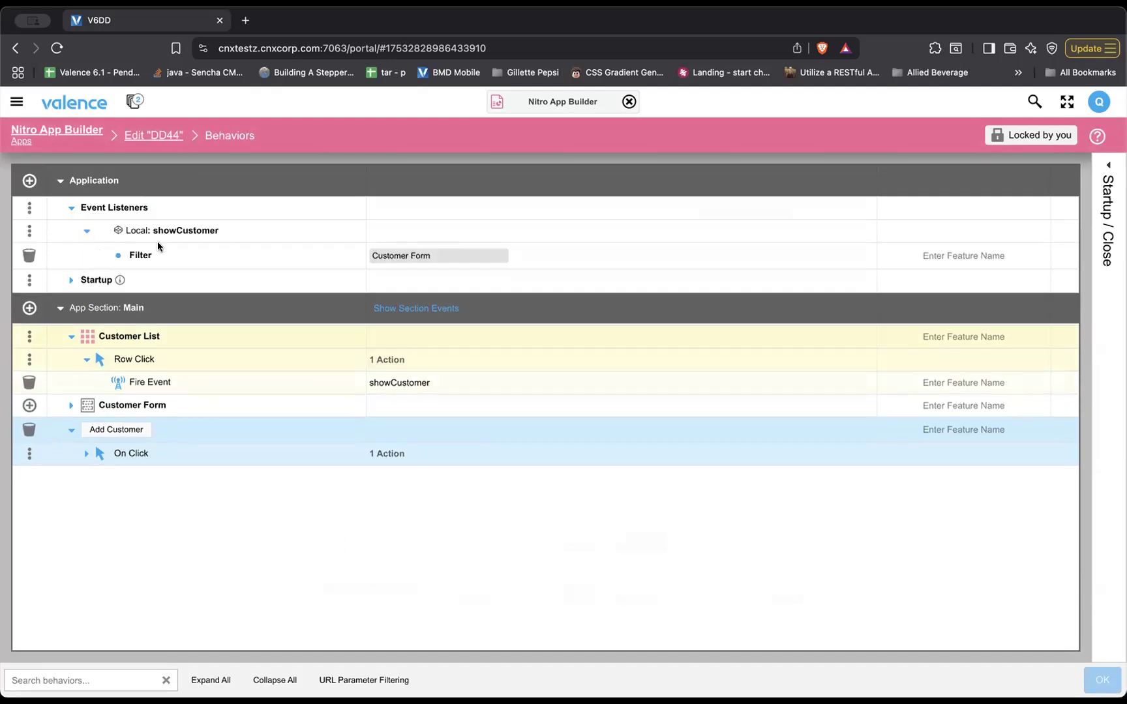
click(206, 254)
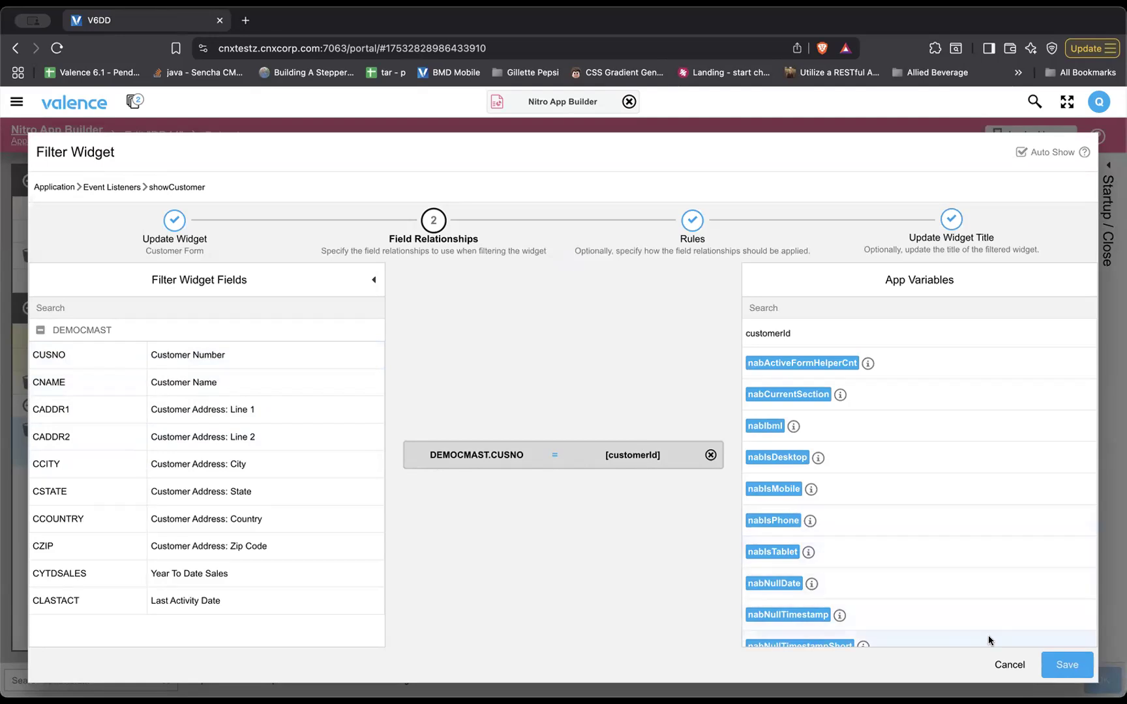
click(1004, 663)
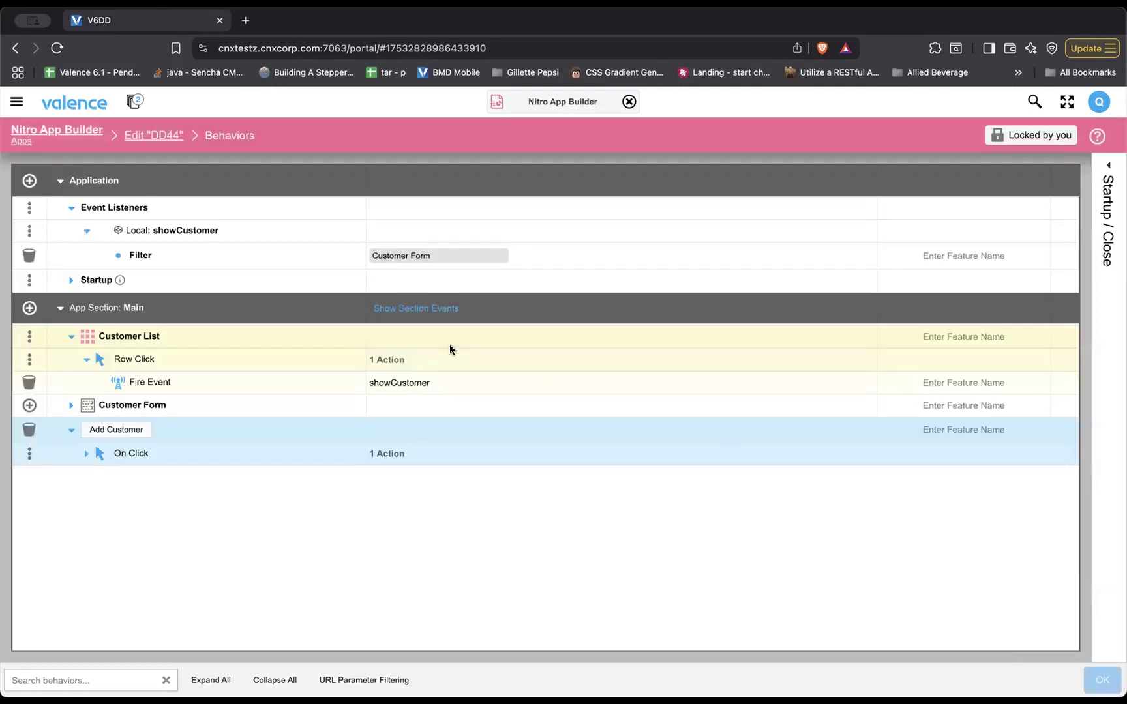
Review the Hide/Show Widgets action behind the Add Customer button, and return to the DD44 app layout.
click(67, 209)
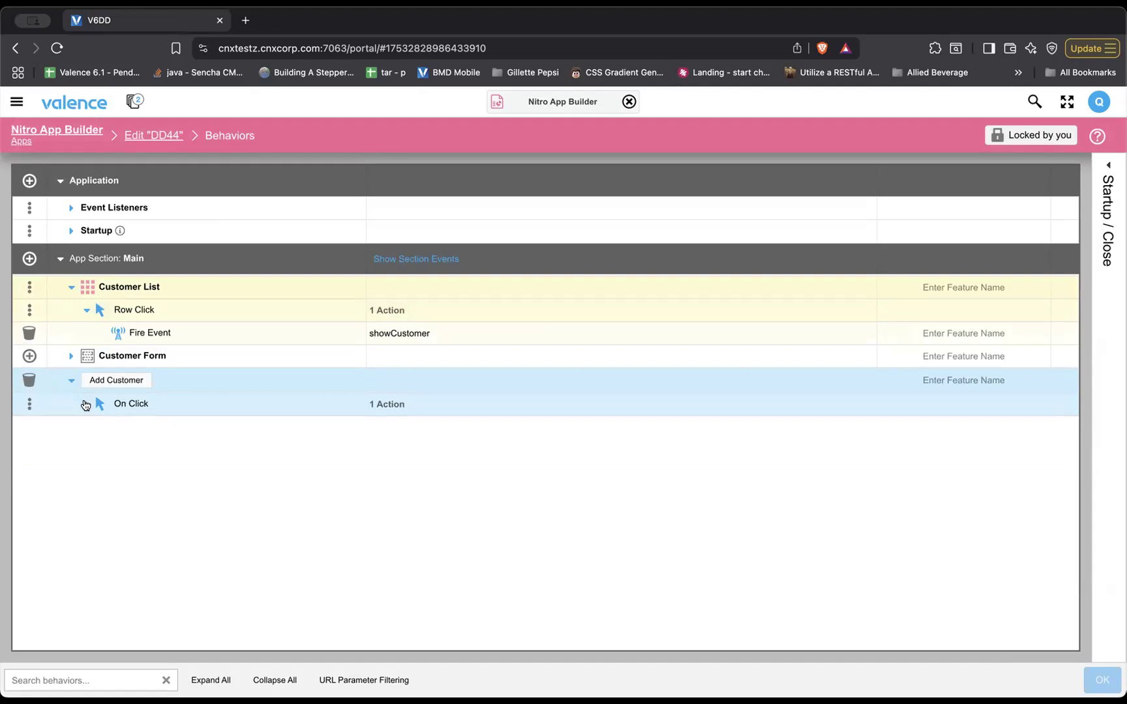
click(85, 403)
click(183, 435)
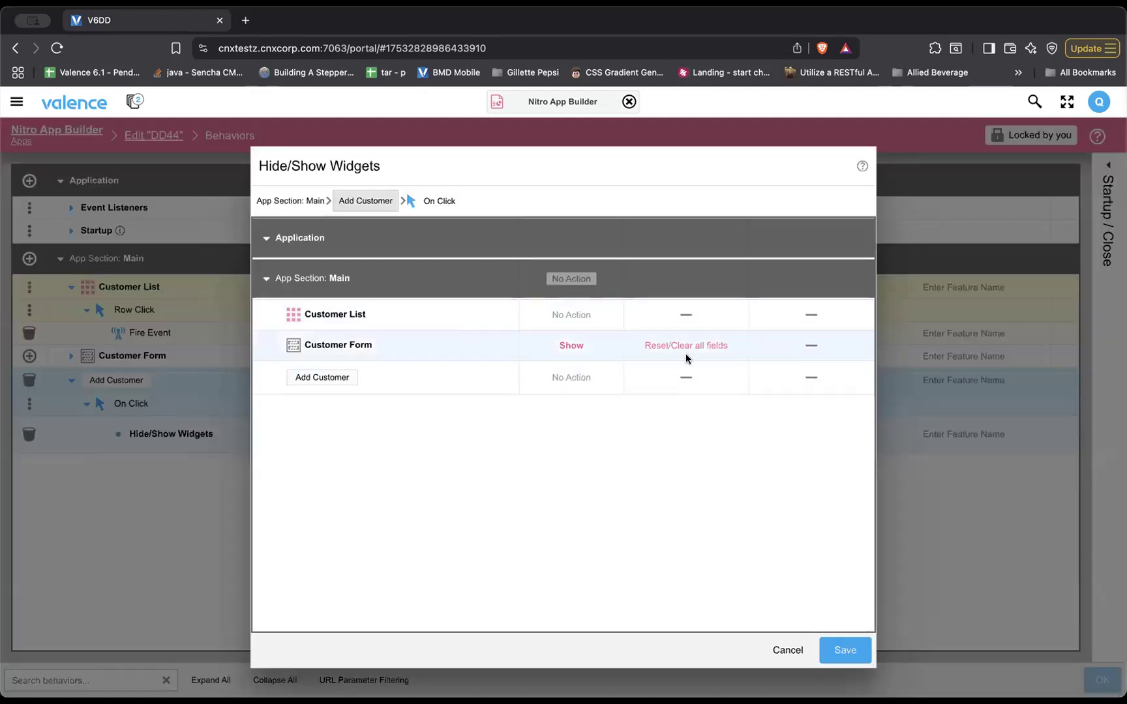
click(786, 650)
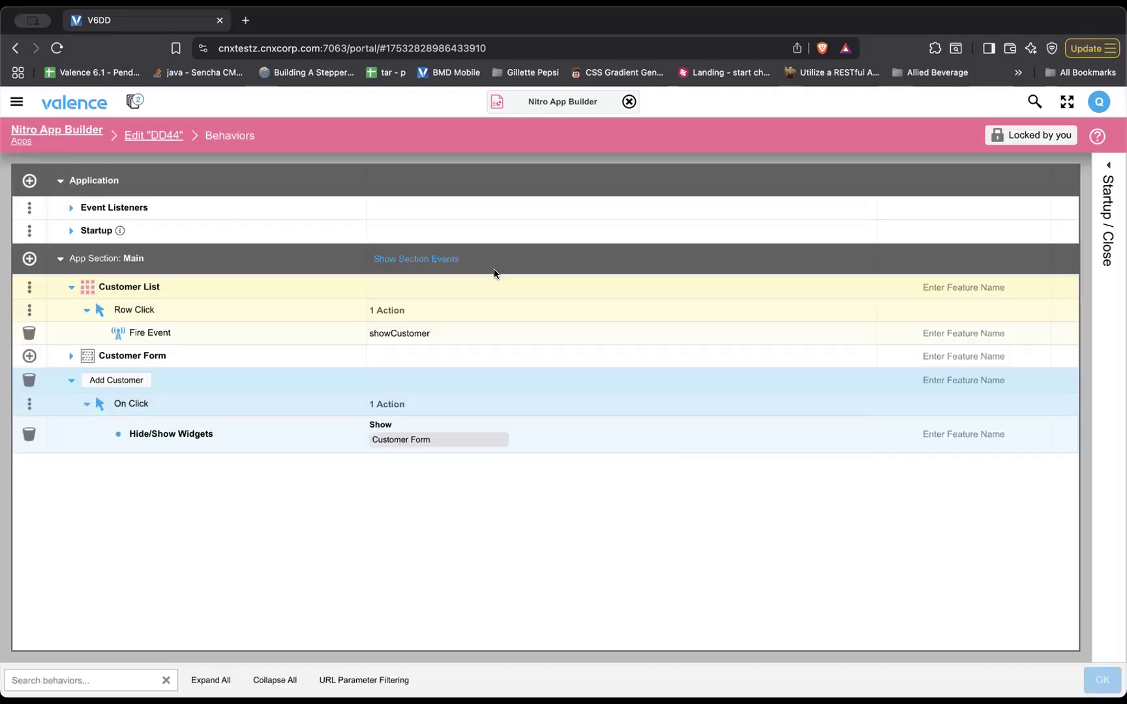
click(141, 136)
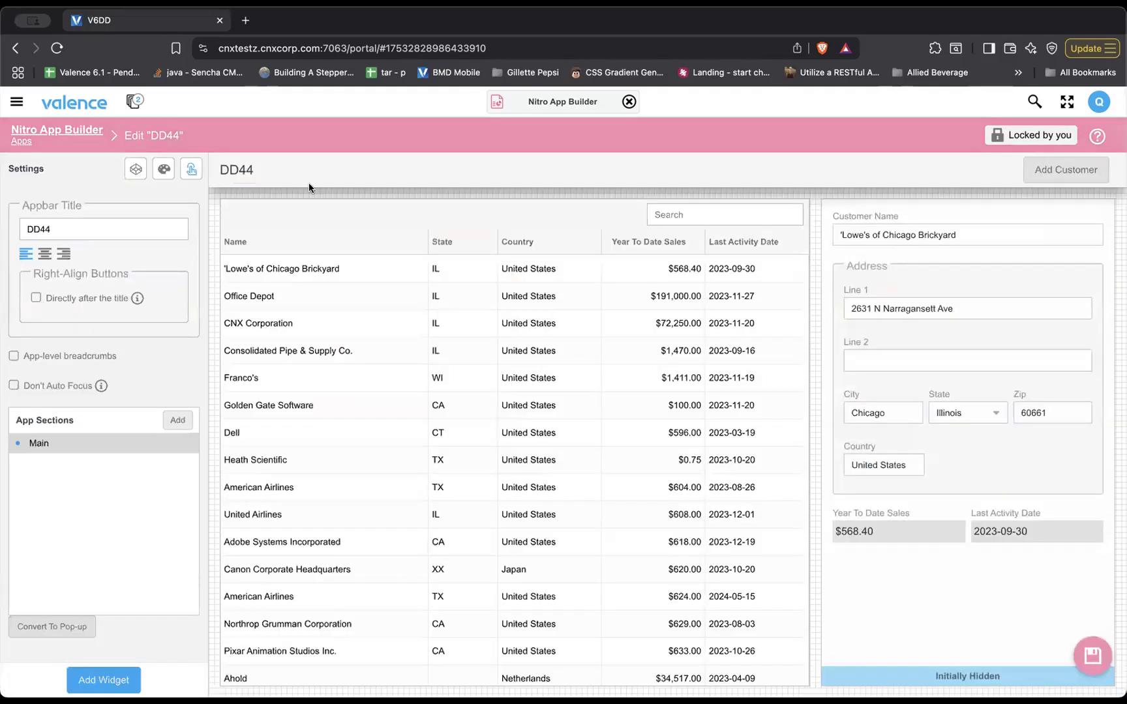
Switch to the running DD44 app and fill the blank customer form with the browser's CNX Corporation autofill suggestion.
click(498, 102)
click(502, 136)
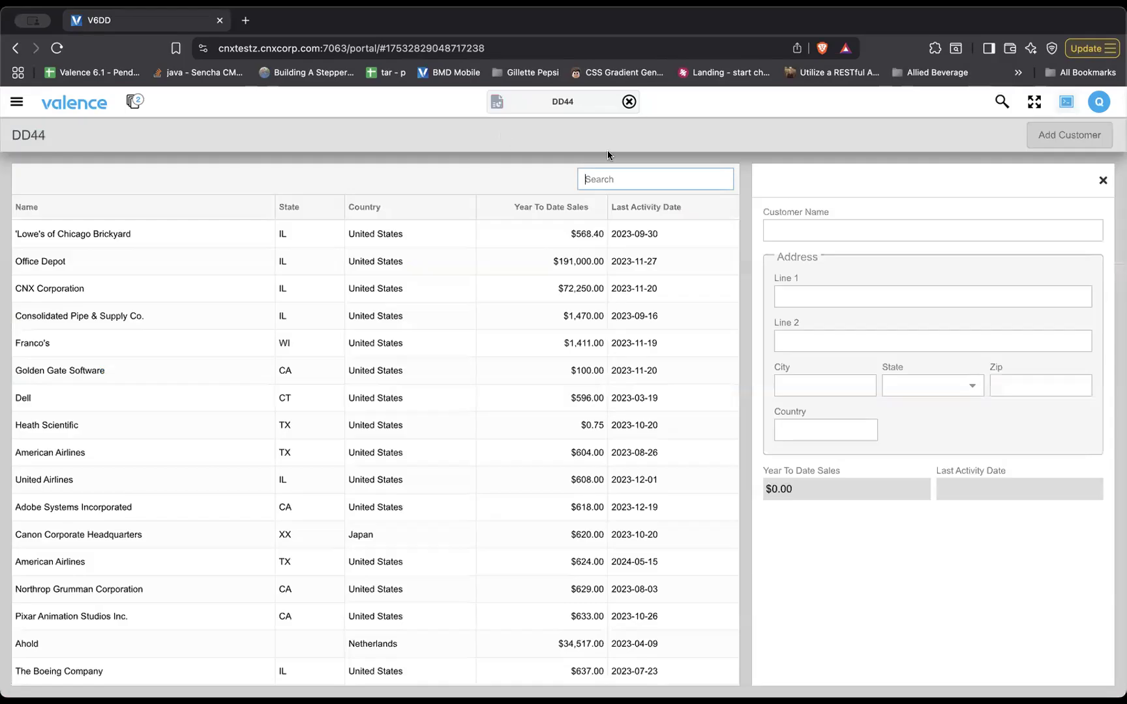
click(803, 222)
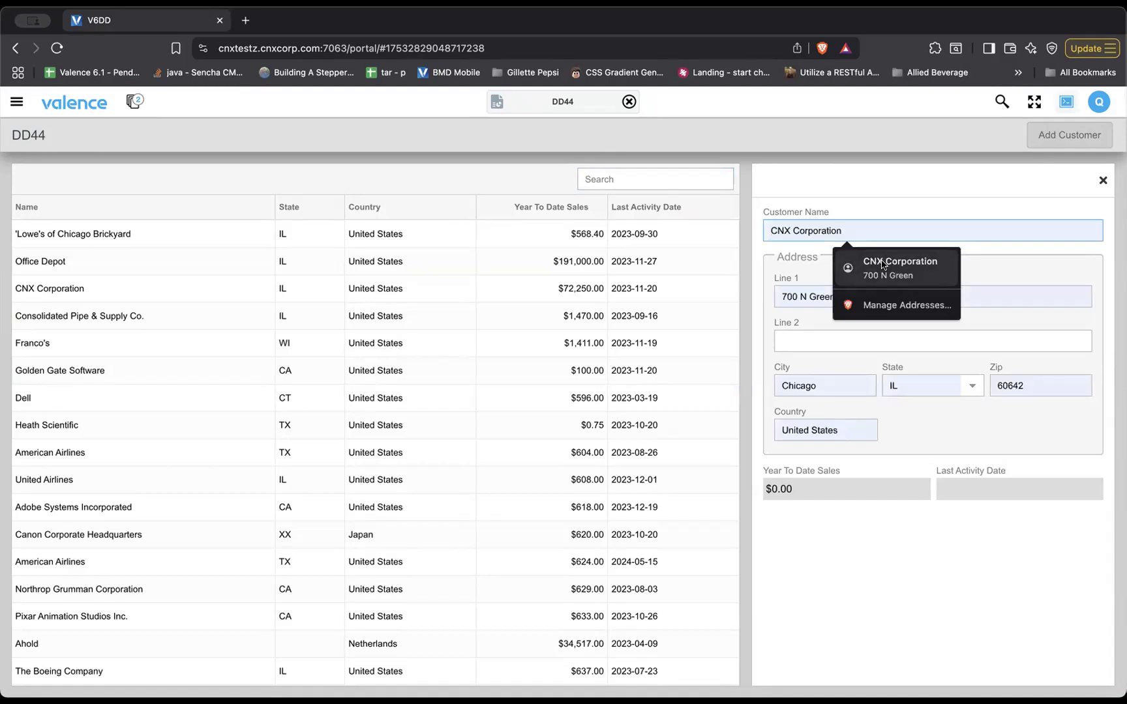
click(881, 263)
double_click(823, 296)
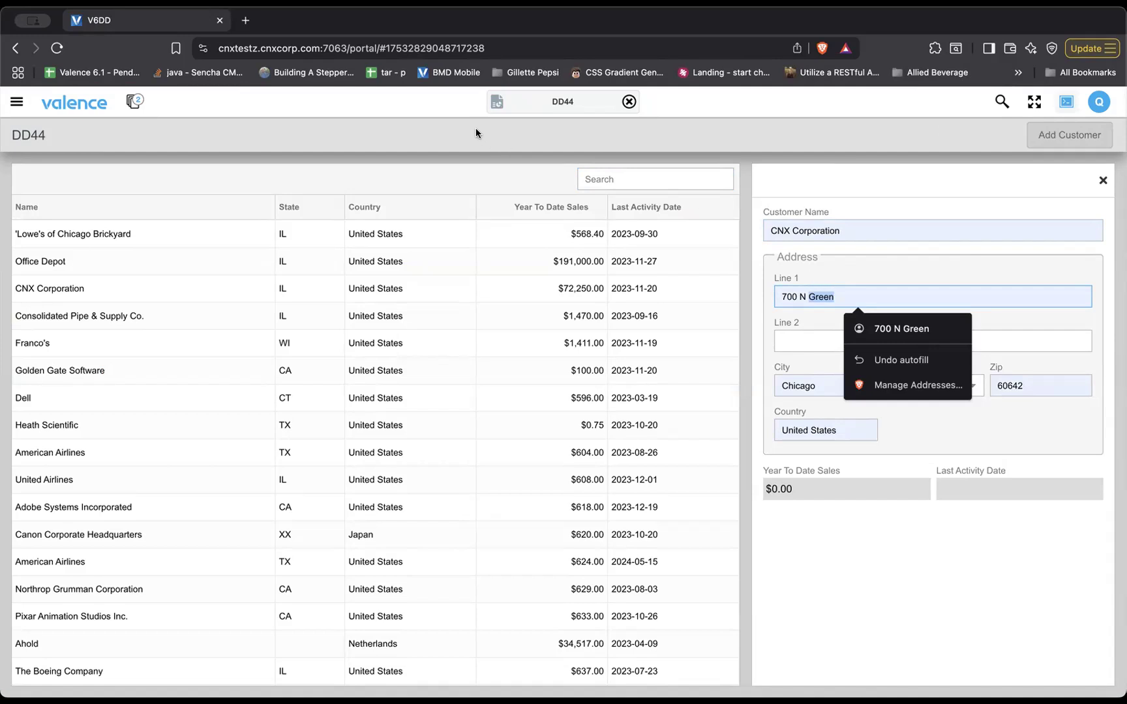
key(Escape)
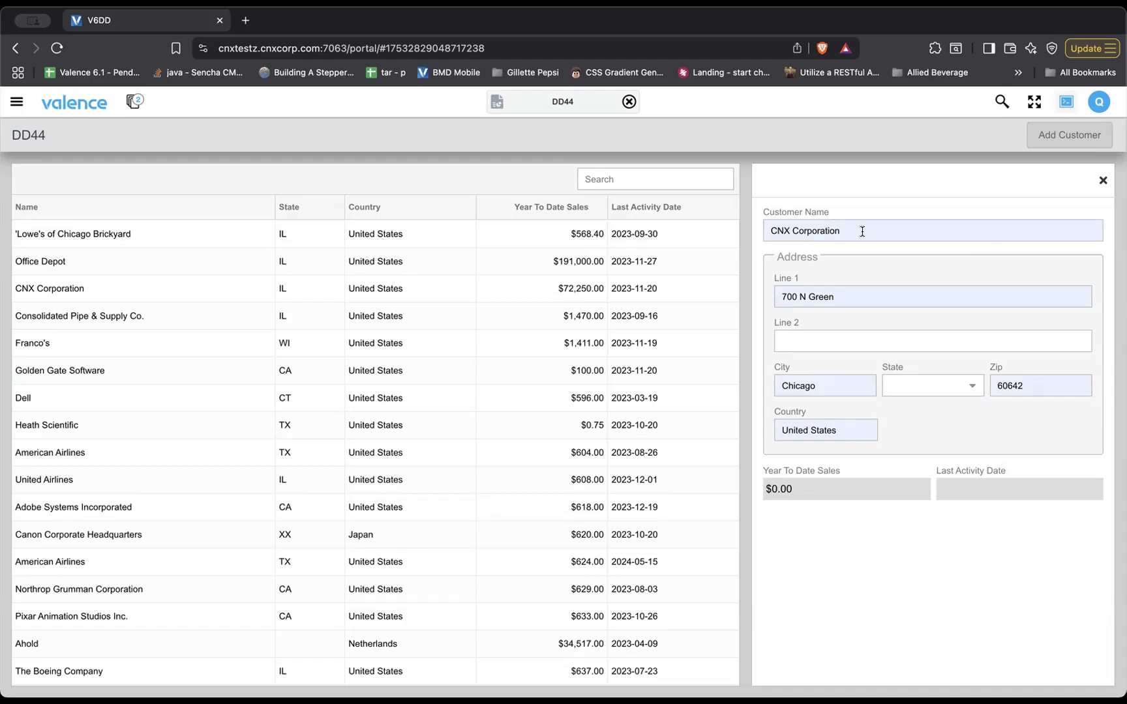
Save the DD44 app in Nitro App Builder and open its Customer Form widget for editing.
click(496, 101)
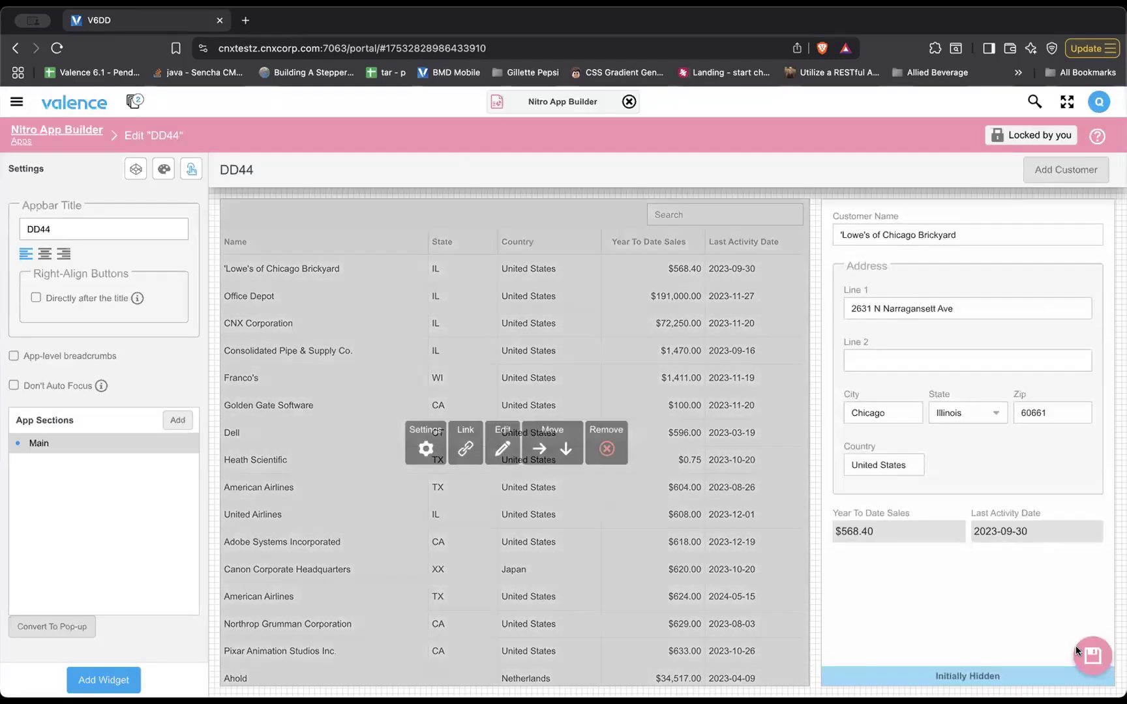
click(1092, 655)
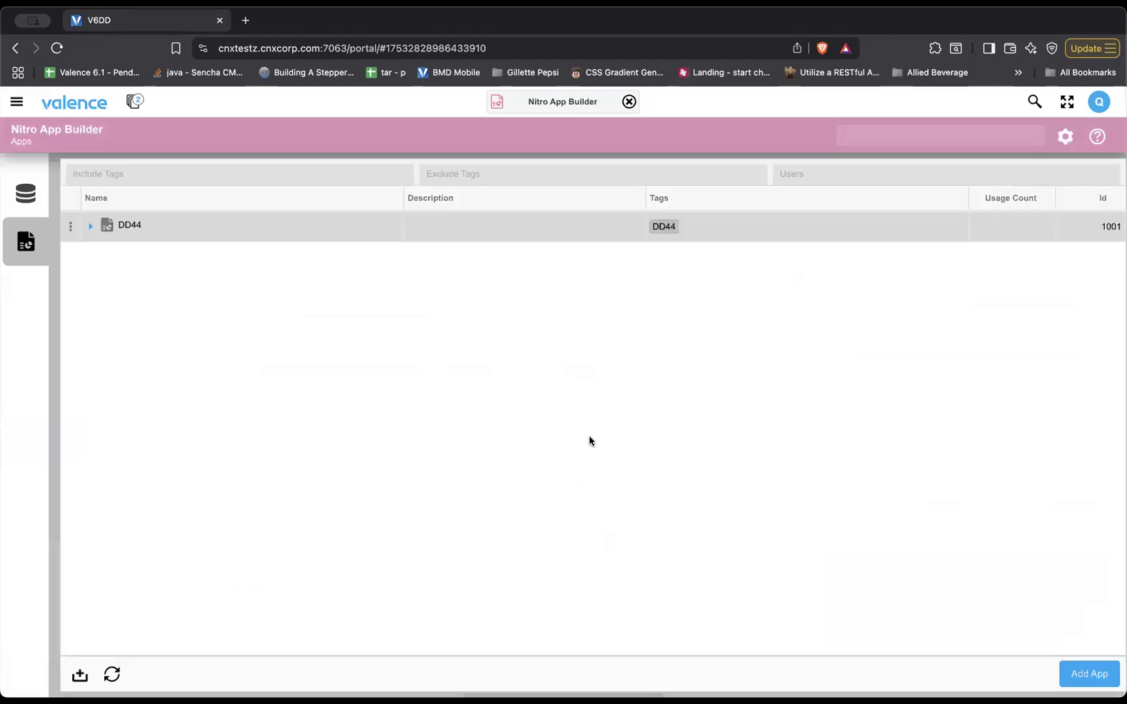
click(90, 226)
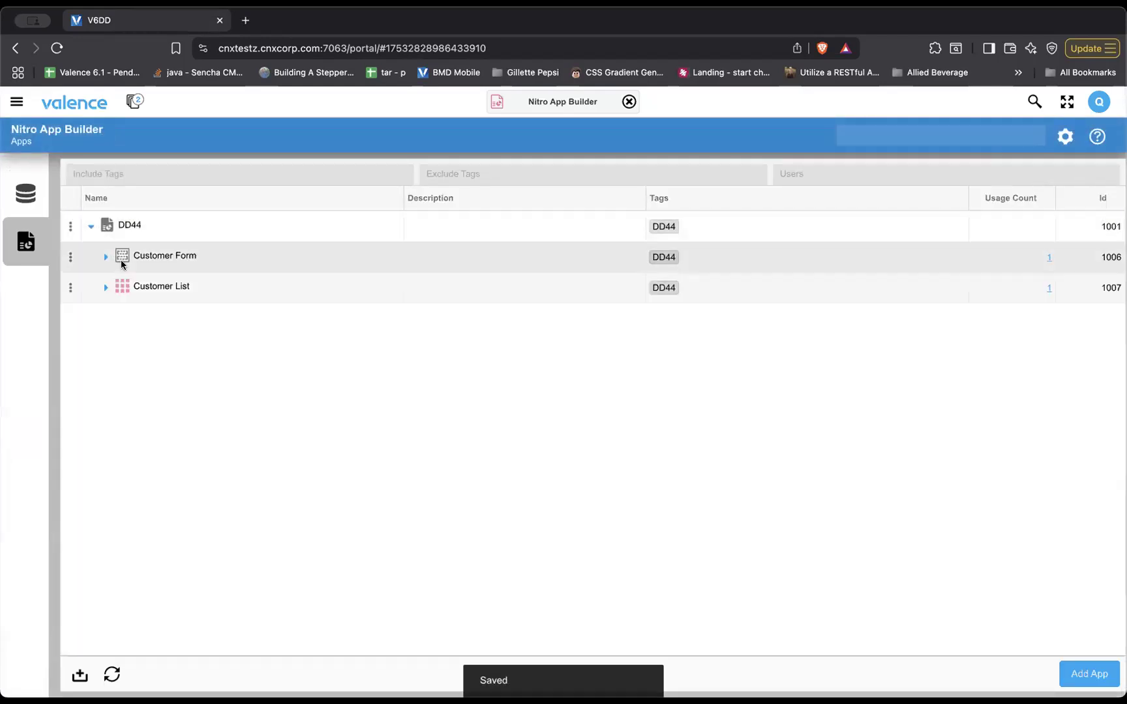
double_click(169, 256)
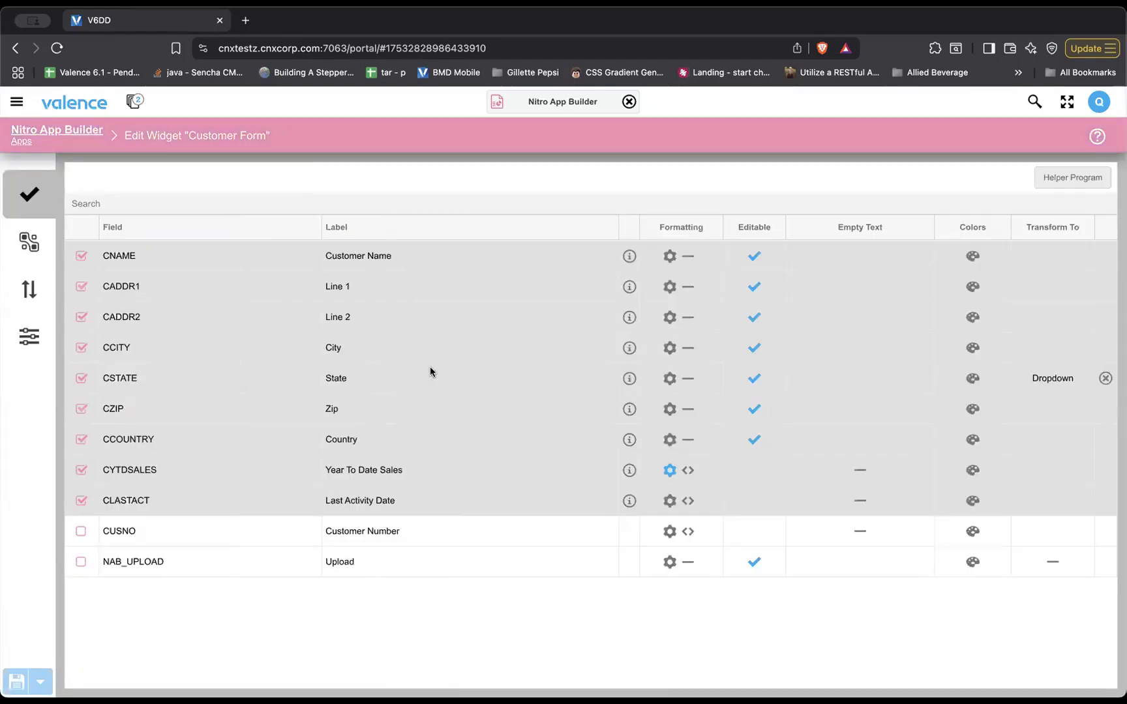
Enable Turn Off Browser Suggestions in the Customer Form's layout settings and save the widget.
click(28, 289)
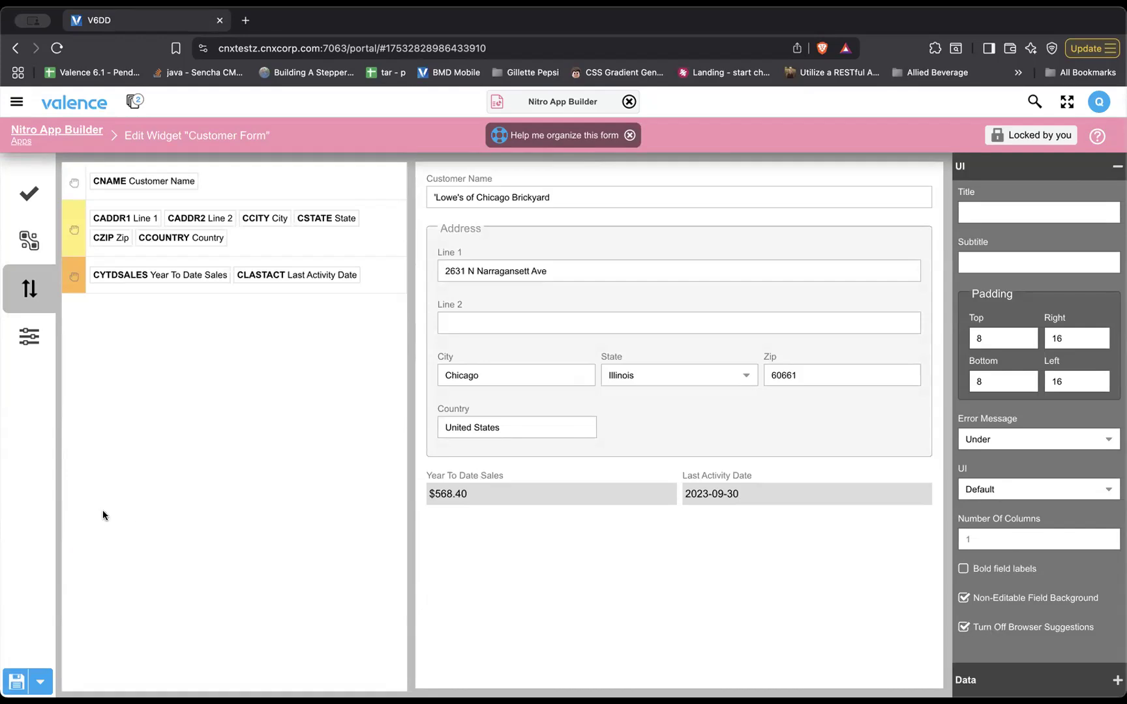
click(13, 682)
click(707, 477)
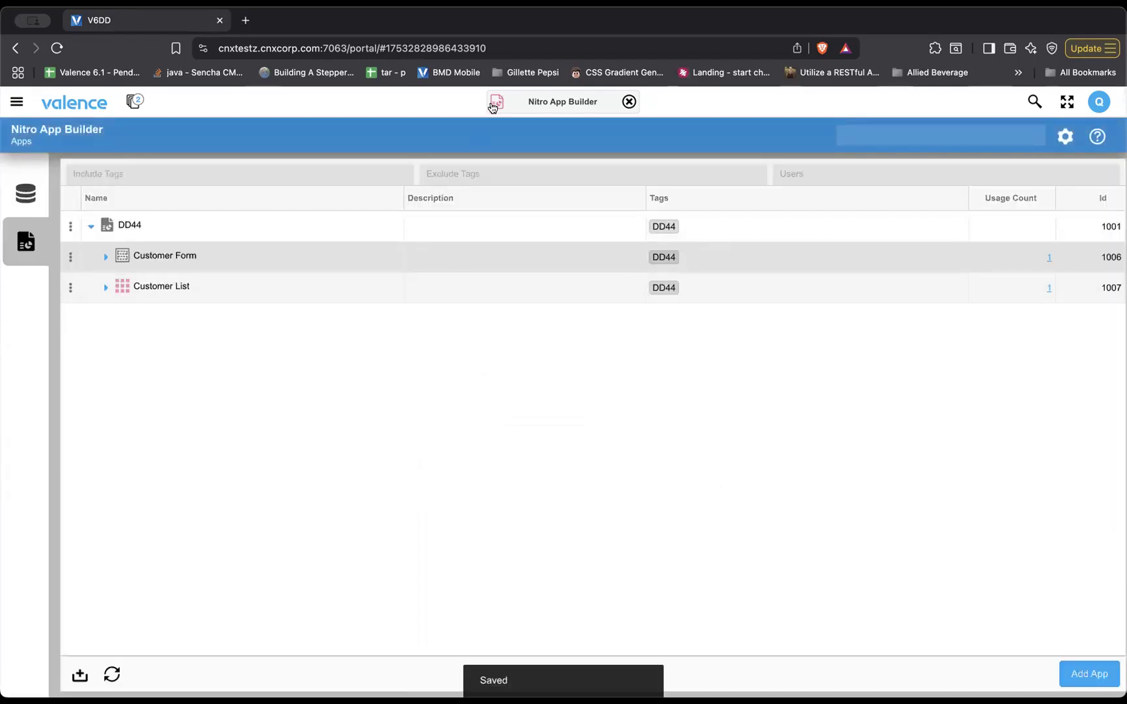
Switch to the running DD44 app and reload it to load the saved widget changes.
click(492, 106)
click(502, 134)
right_click(471, 135)
click(512, 310)
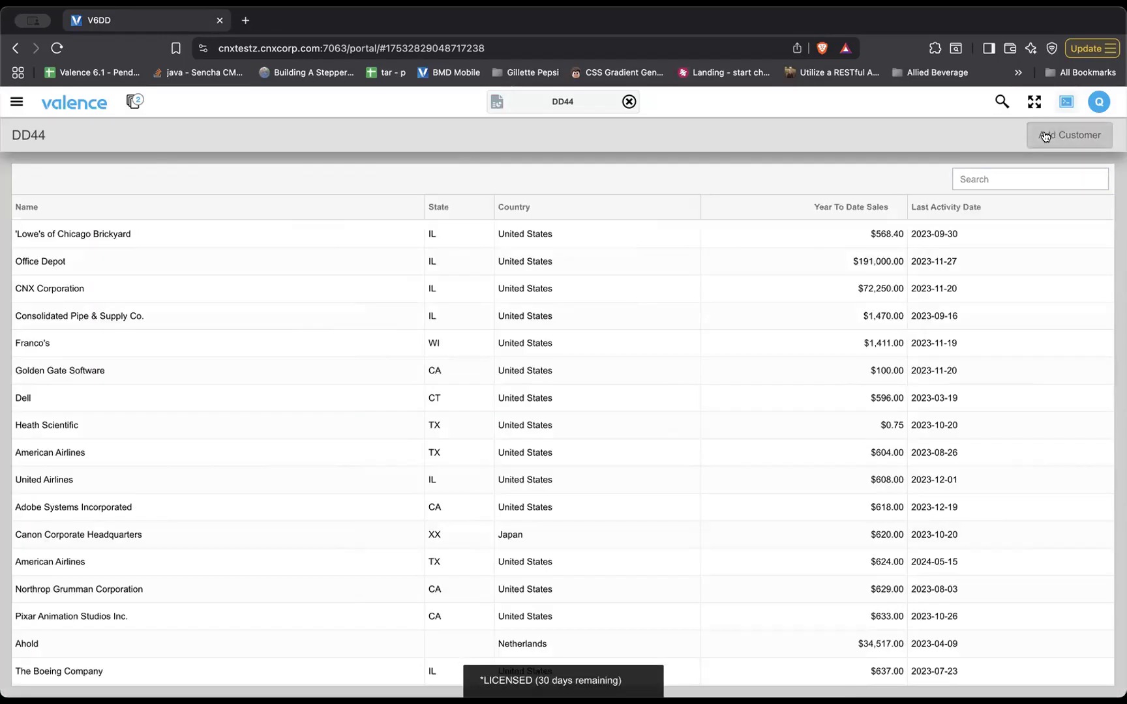
Open a blank customer form and test for browser suggestions with "c" in Customer Name and "700" in address Line 1, clearing both entries.
click(1050, 135)
text(c)
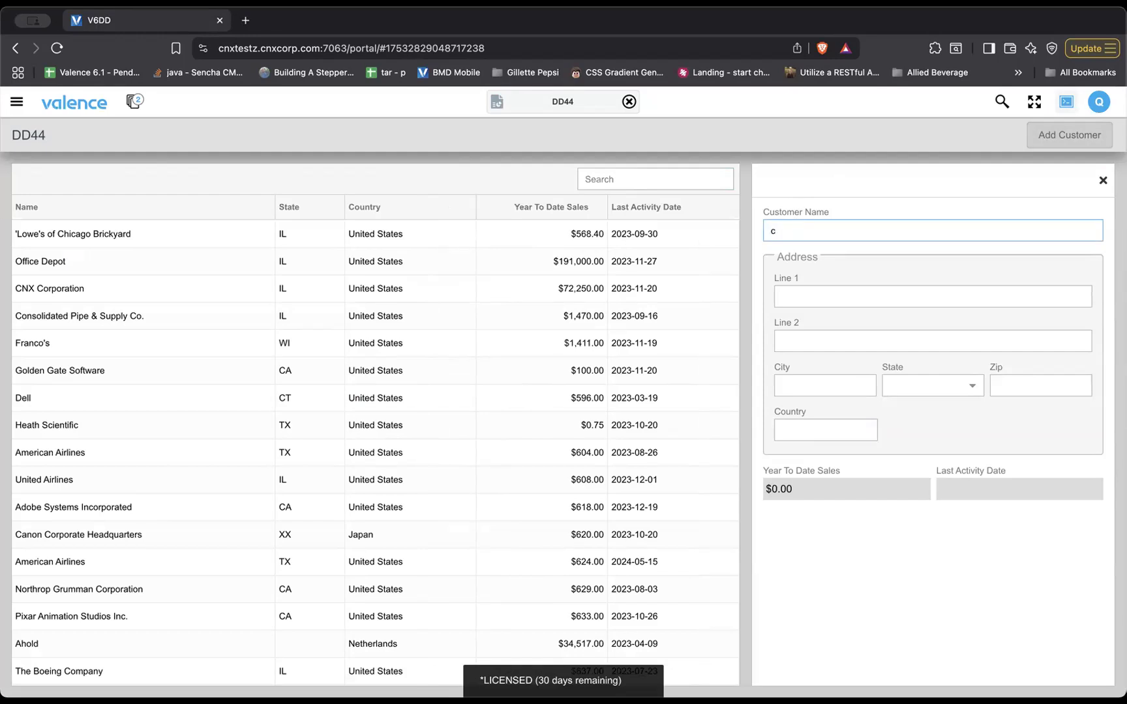
click(932, 297)
text(700)
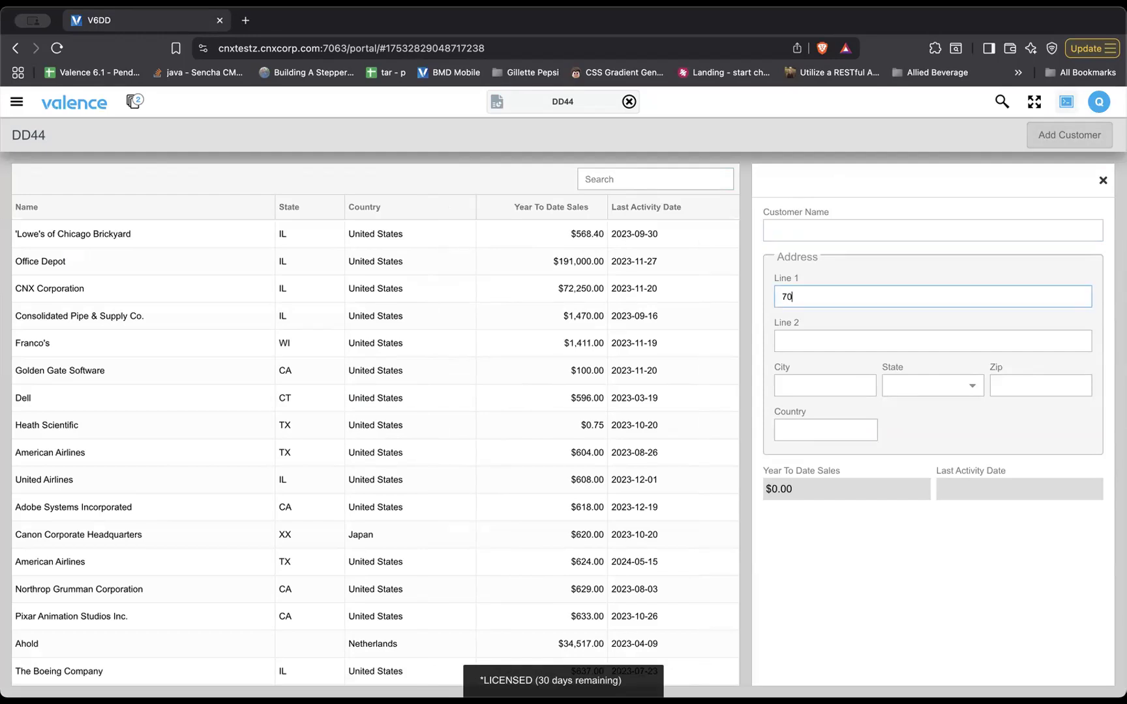
key(BackSpace)
key(BackSpace)
key(BackSpace)
click(670, 131)
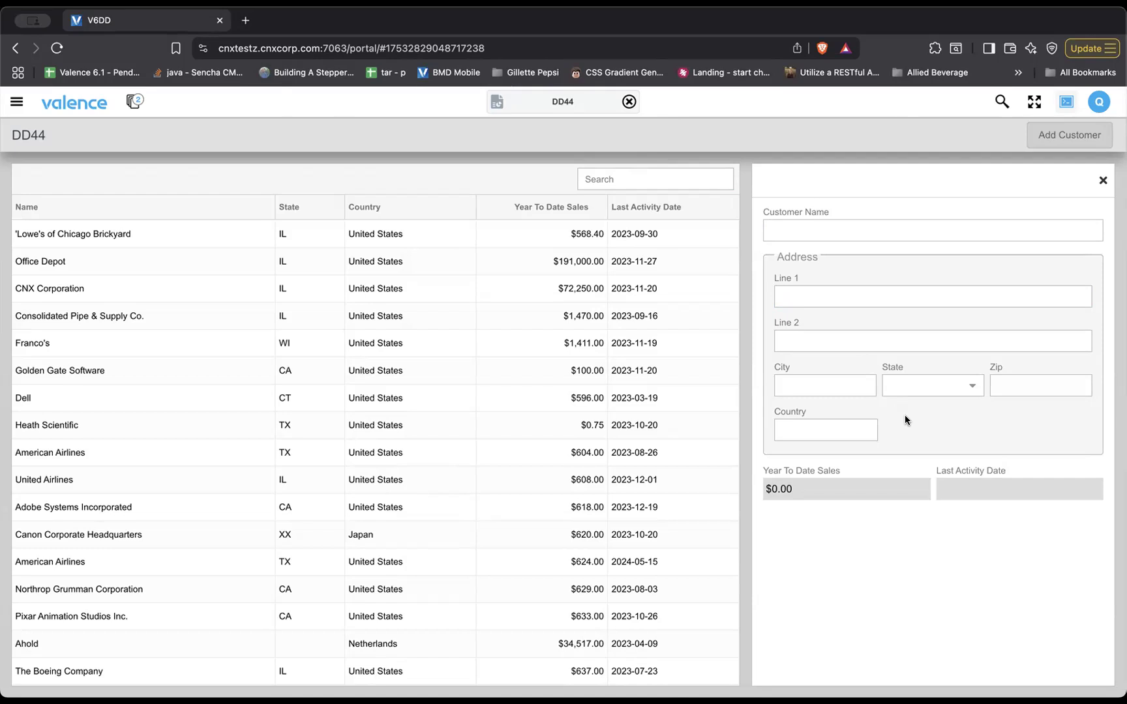
Check field focus in the blank customer form across Customer Name, the address lines, City, State and Zip, and close the form.
click(797, 226)
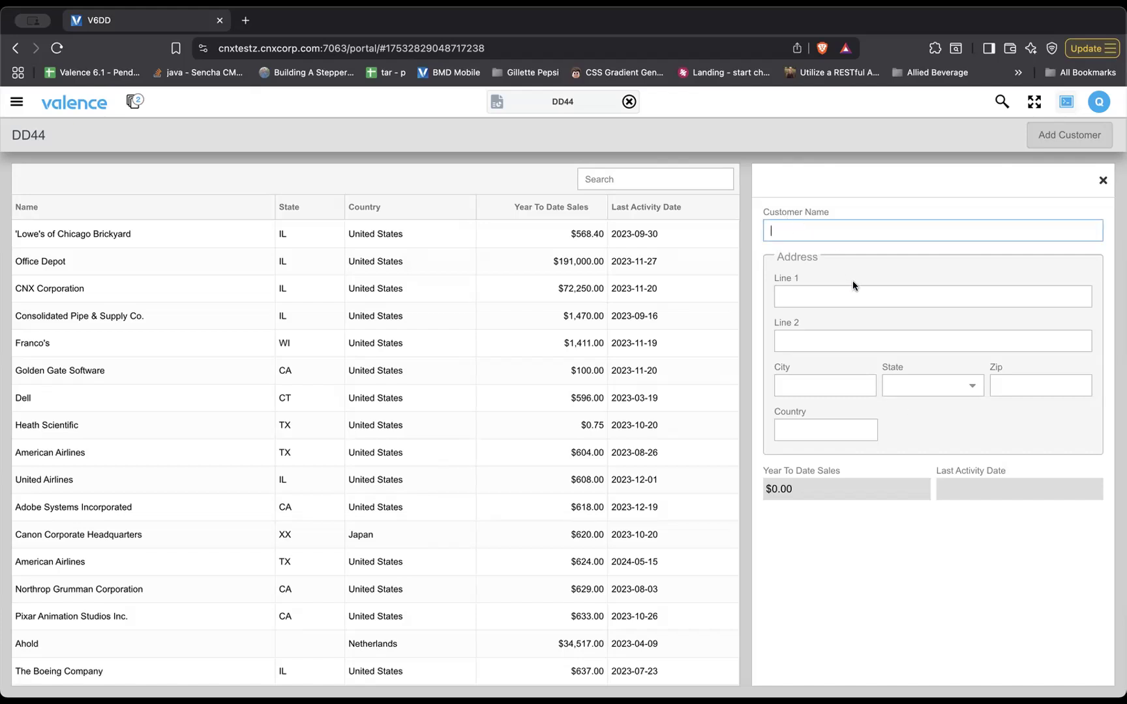
click(821, 294)
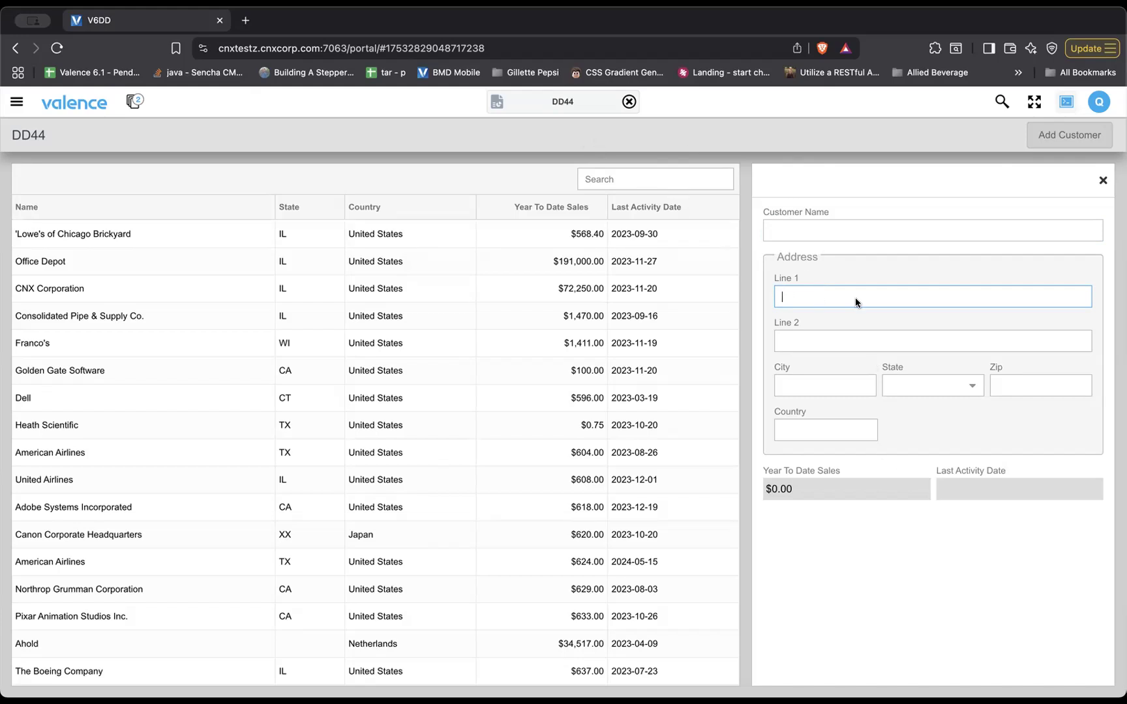
click(847, 332)
click(903, 388)
click(832, 387)
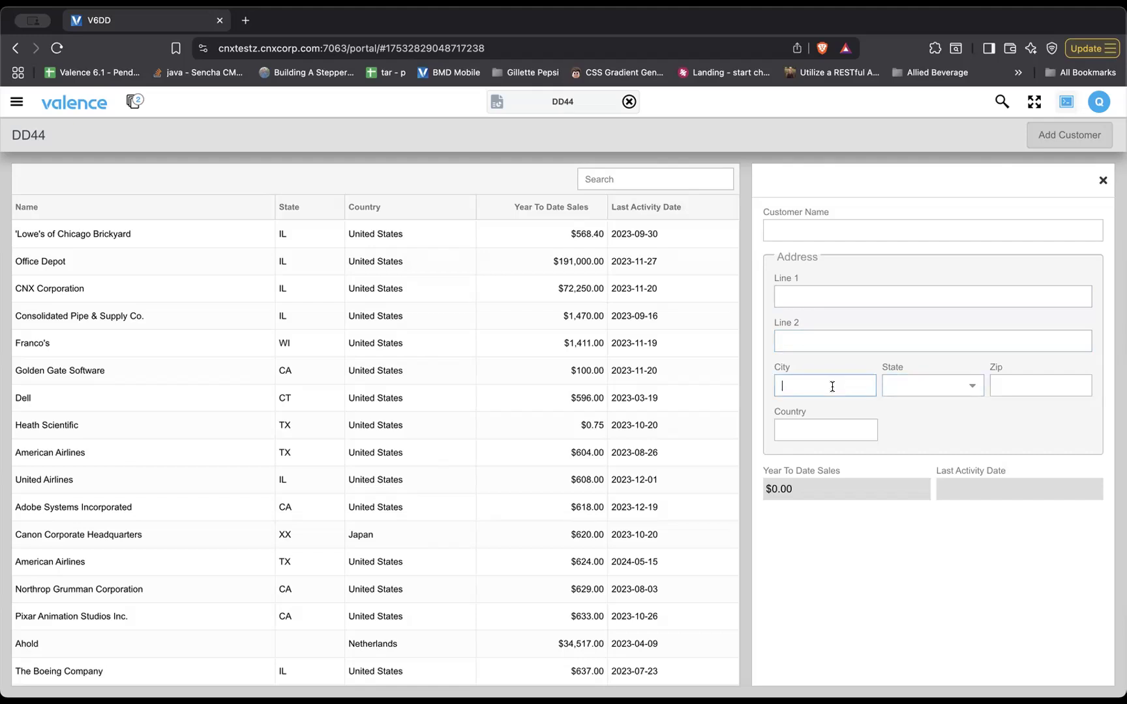
click(991, 382)
click(828, 293)
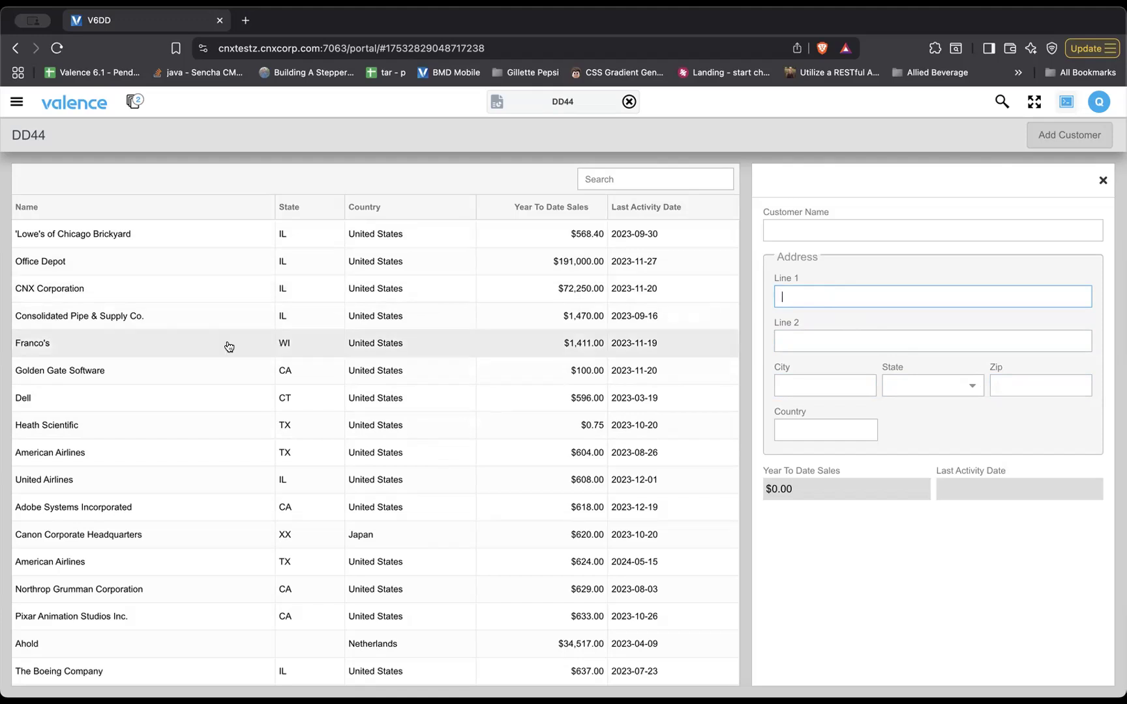
click(1102, 180)
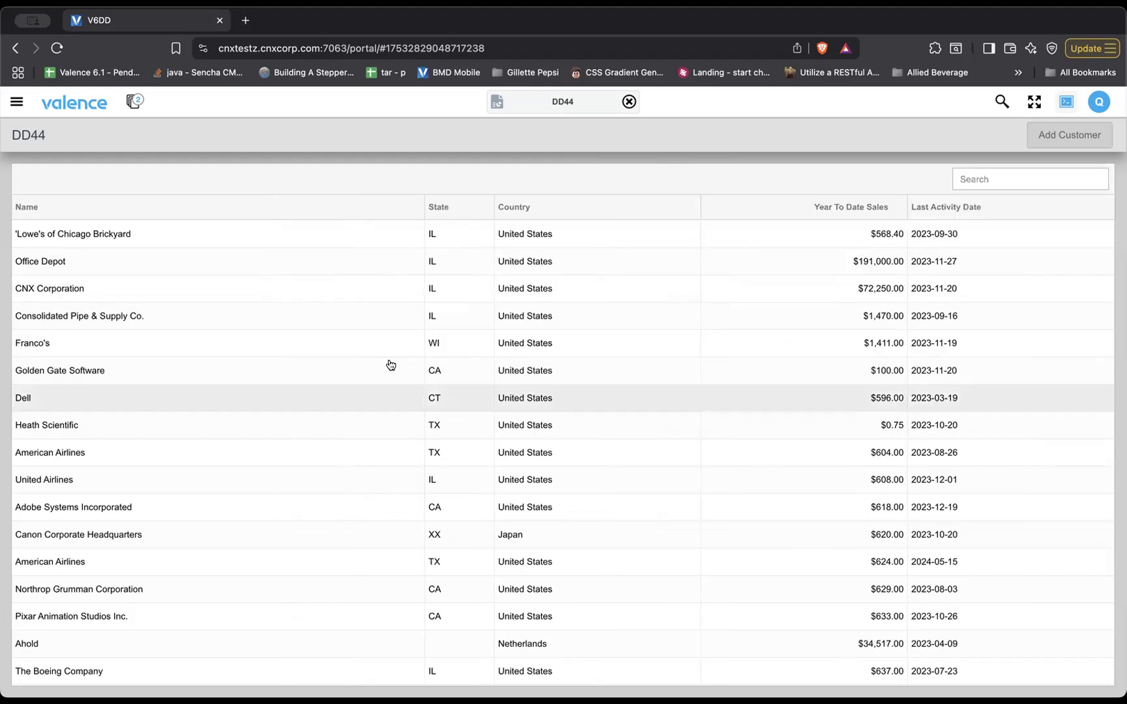
View the American Airlines, Canon Corporate Headquarters and CNX Corporation records, and place the focus in CNX Corporation's State field.
click(305, 452)
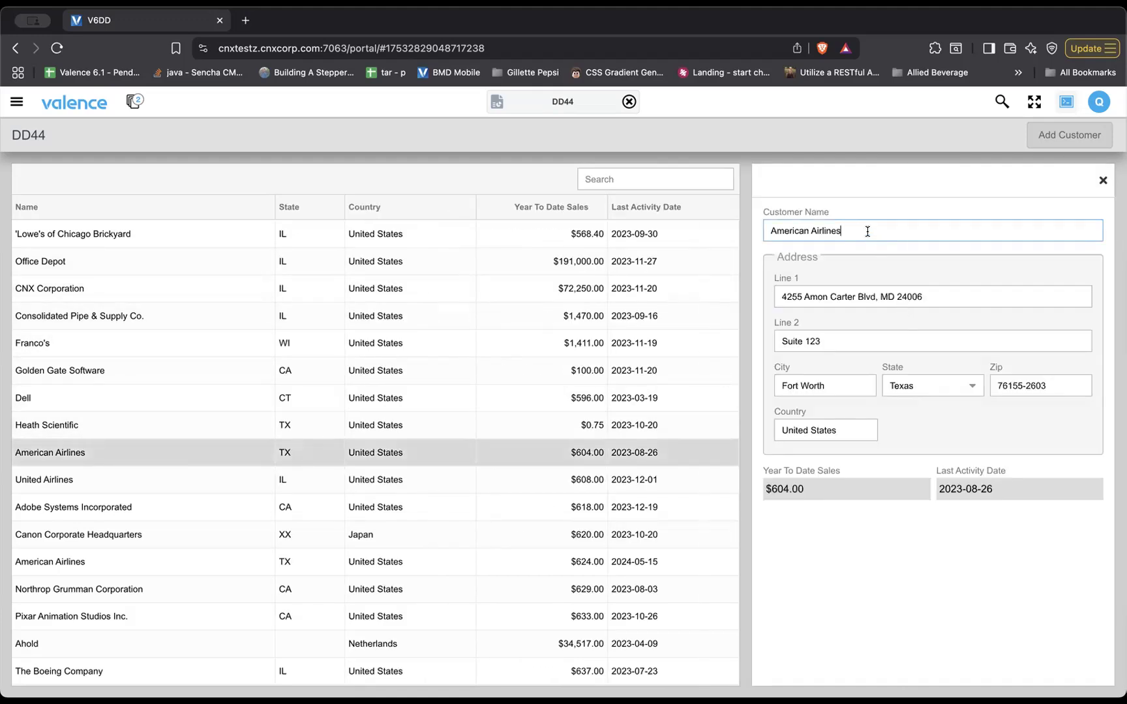
click(435, 538)
click(412, 282)
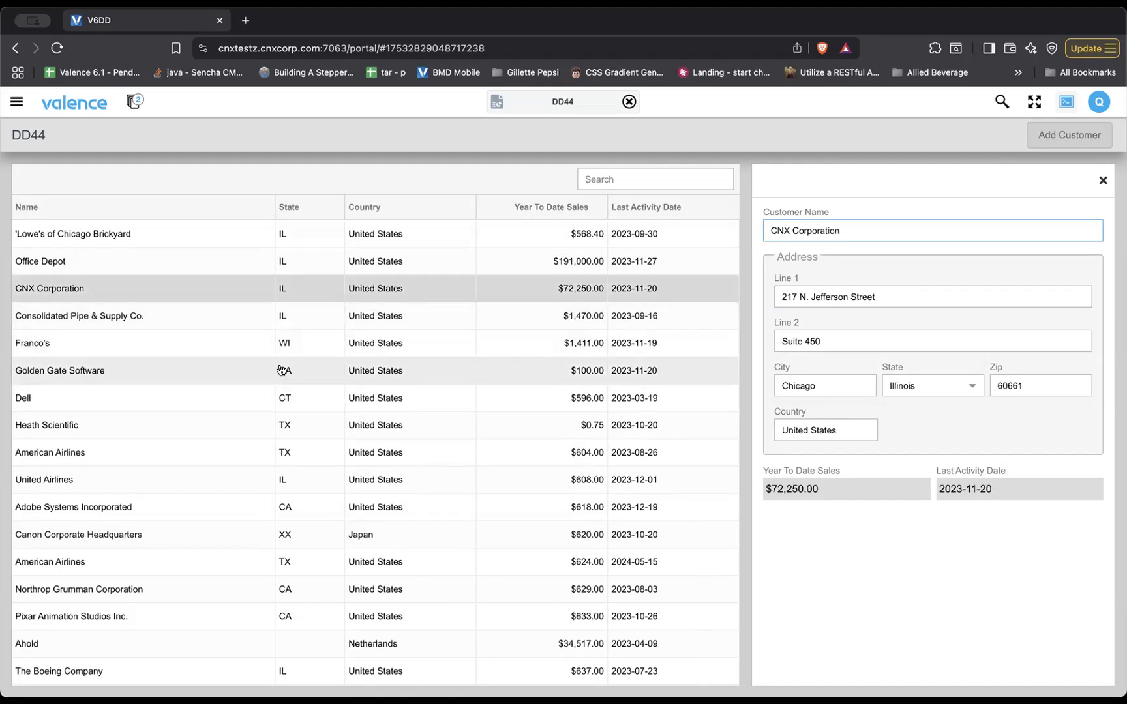
click(910, 385)
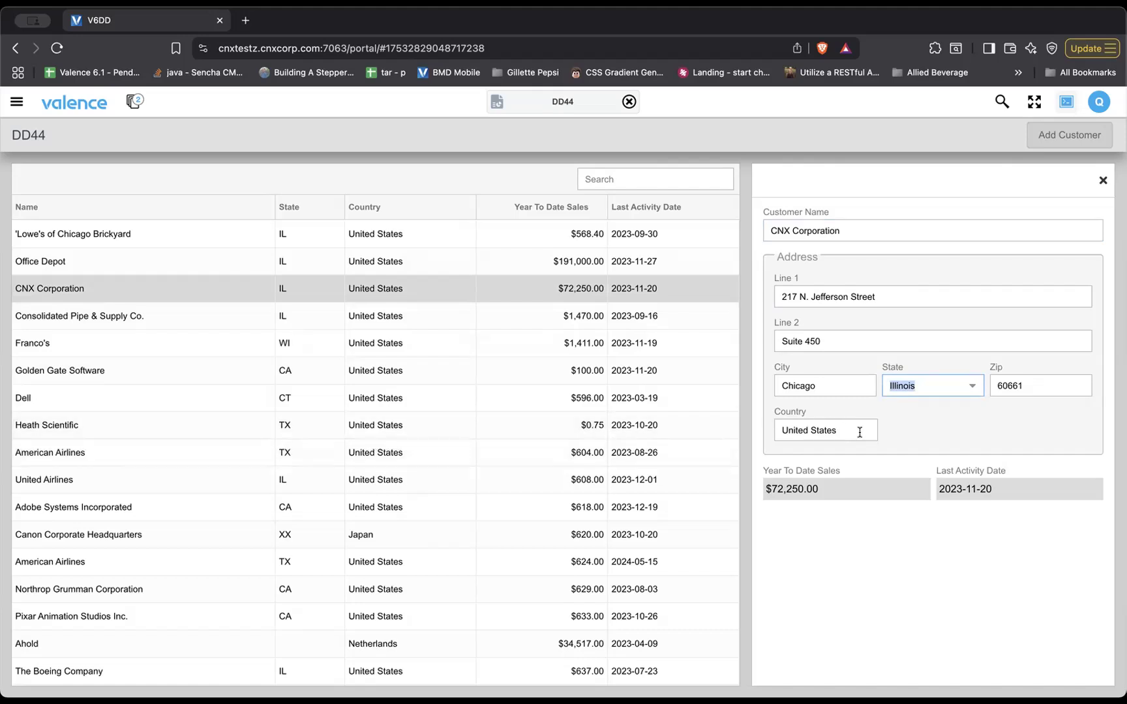
Switch to Nitro App Builder and add an app variable named focusFieldName to the DD44 app.
click(496, 103)
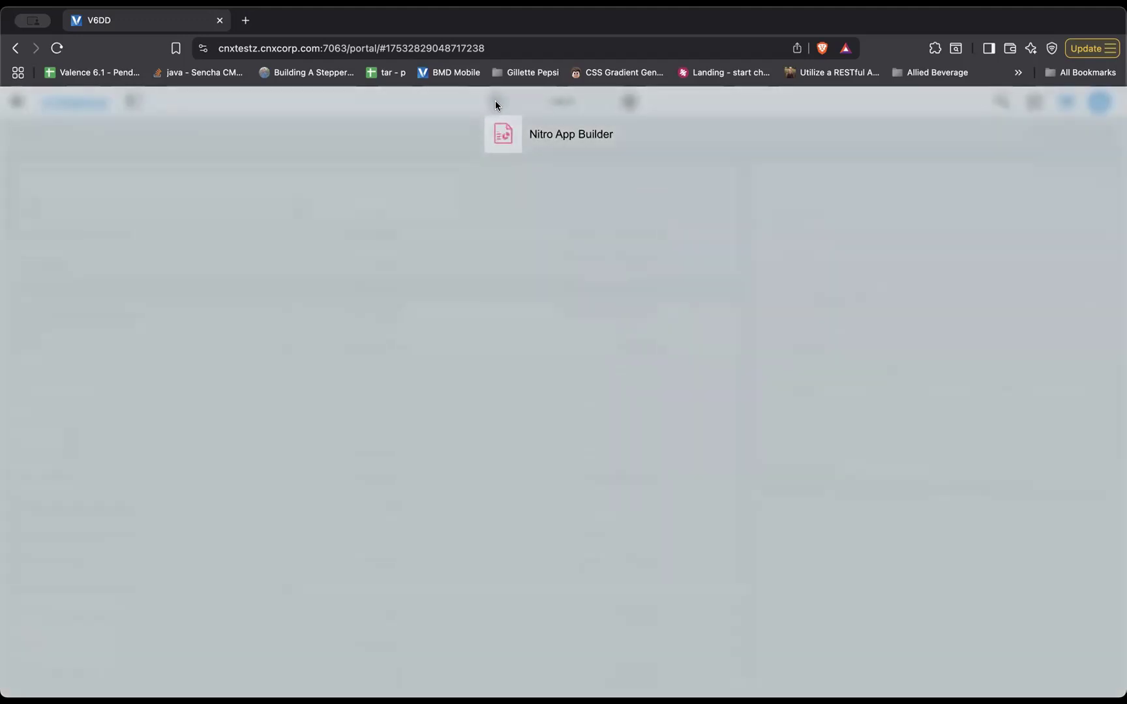
click(151, 223)
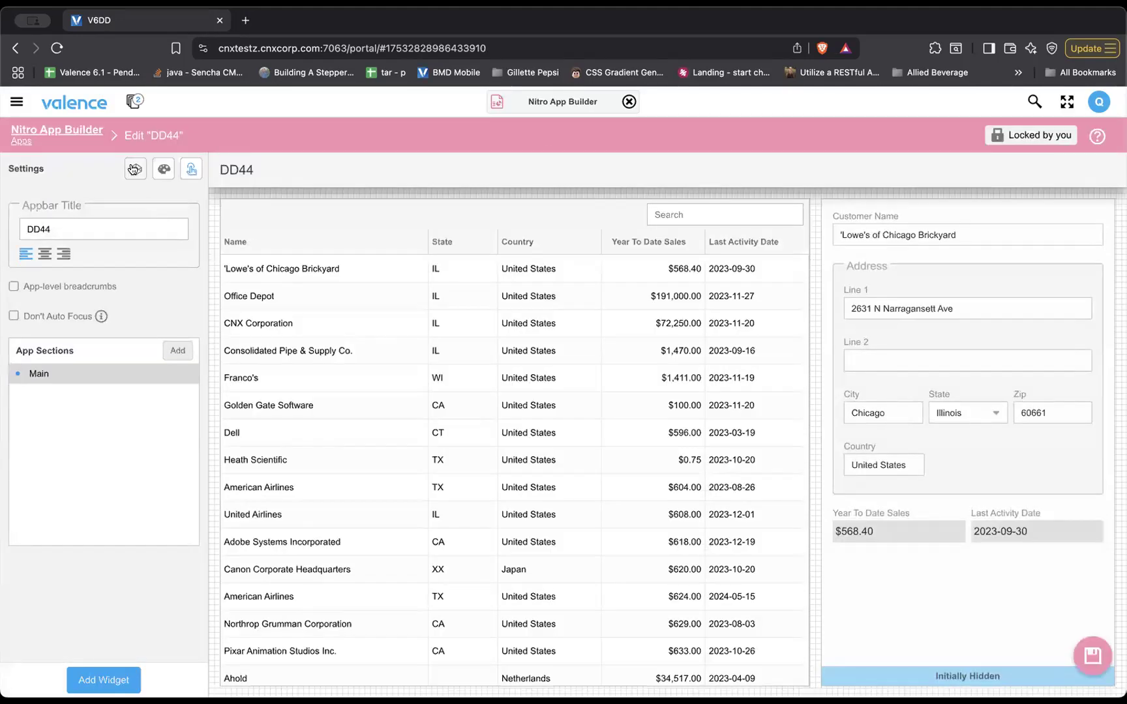
click(132, 168)
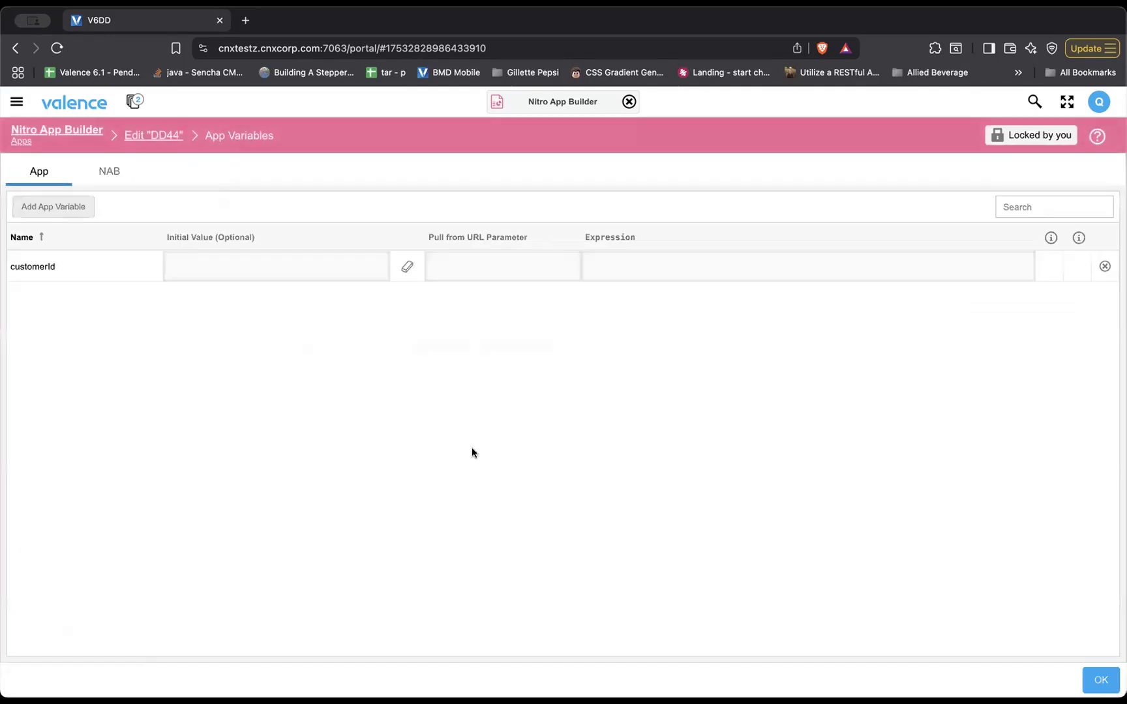
click(47, 207)
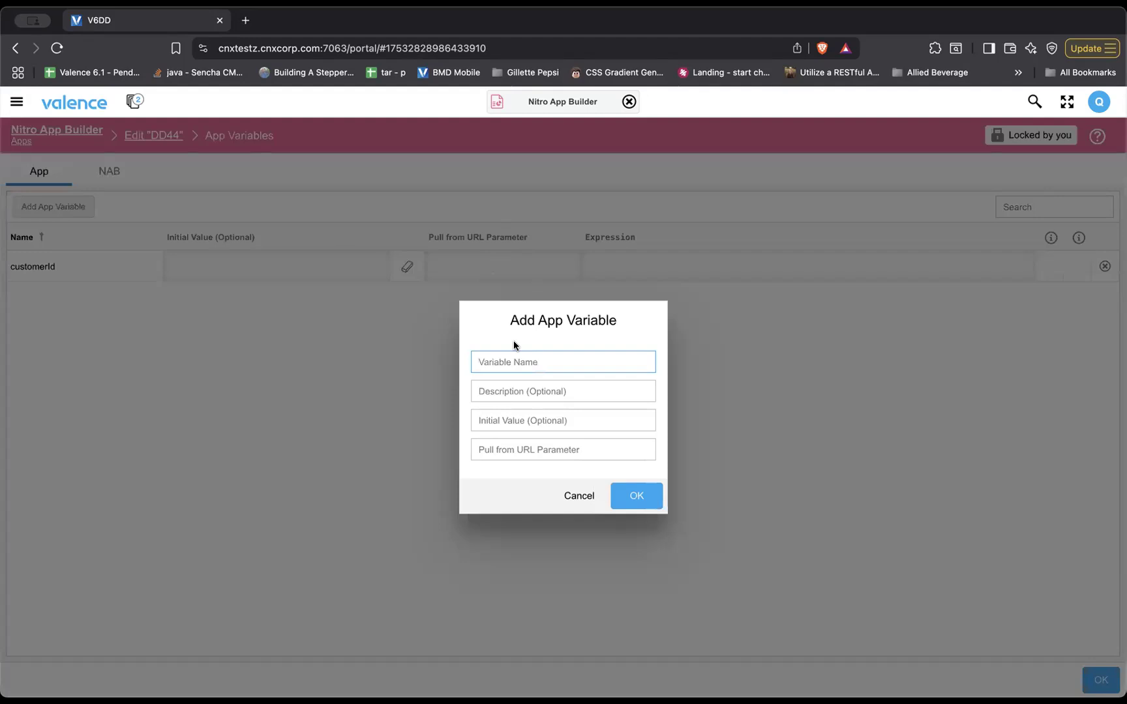
text(focusFieldName)
key(Return)
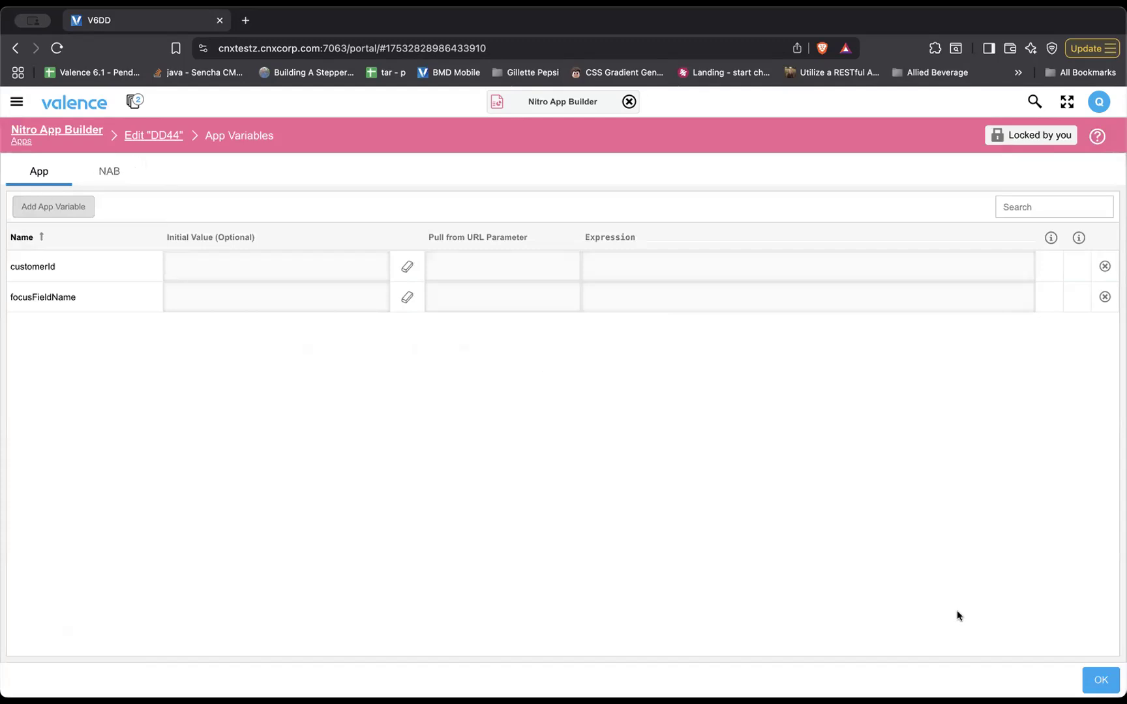
click(1101, 679)
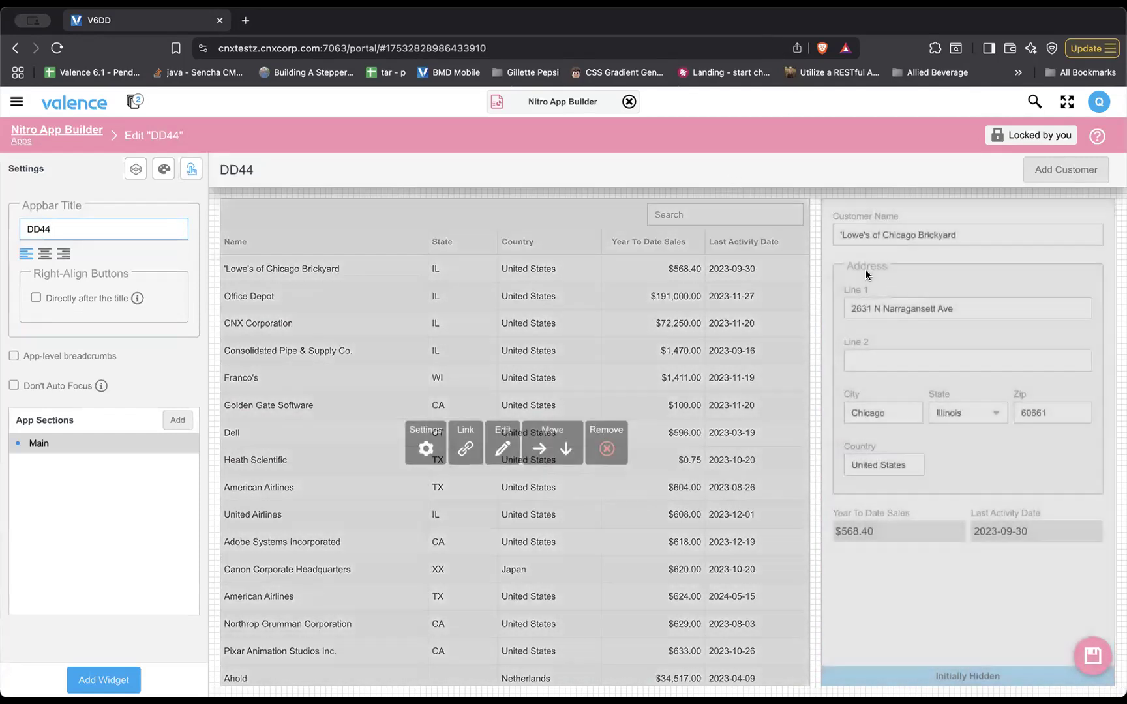
Link the customer form's focusFieldName property under Focus to the focusFieldName app variable and save the link properties.
click(916, 449)
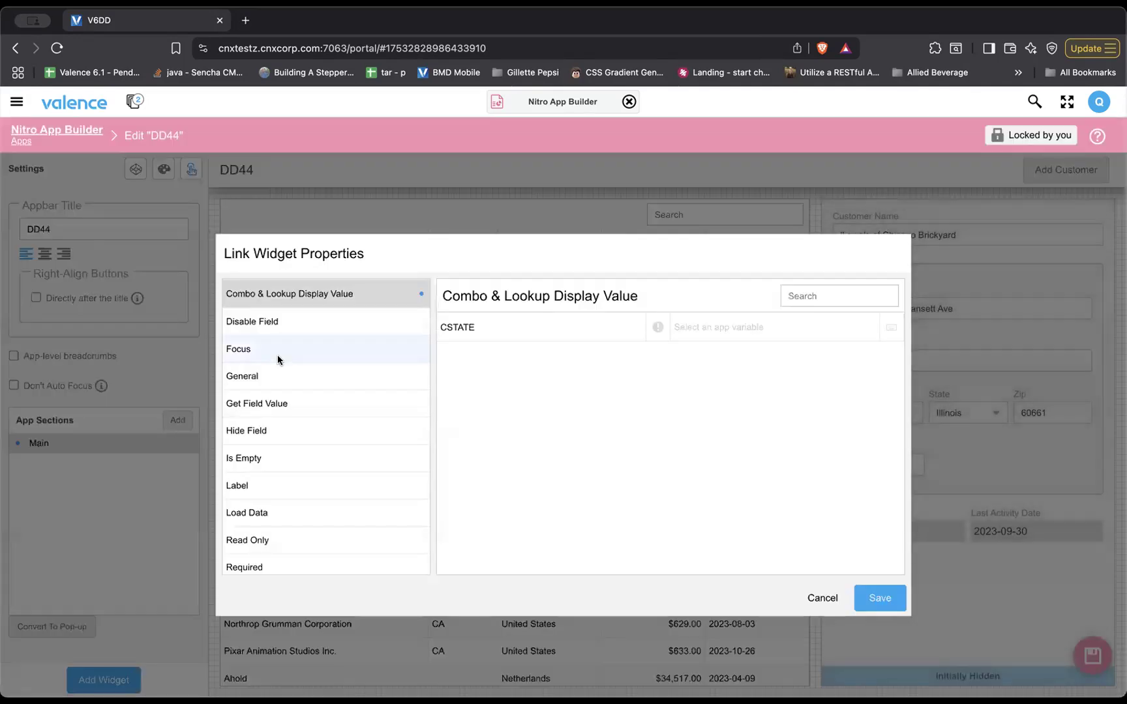
click(247, 355)
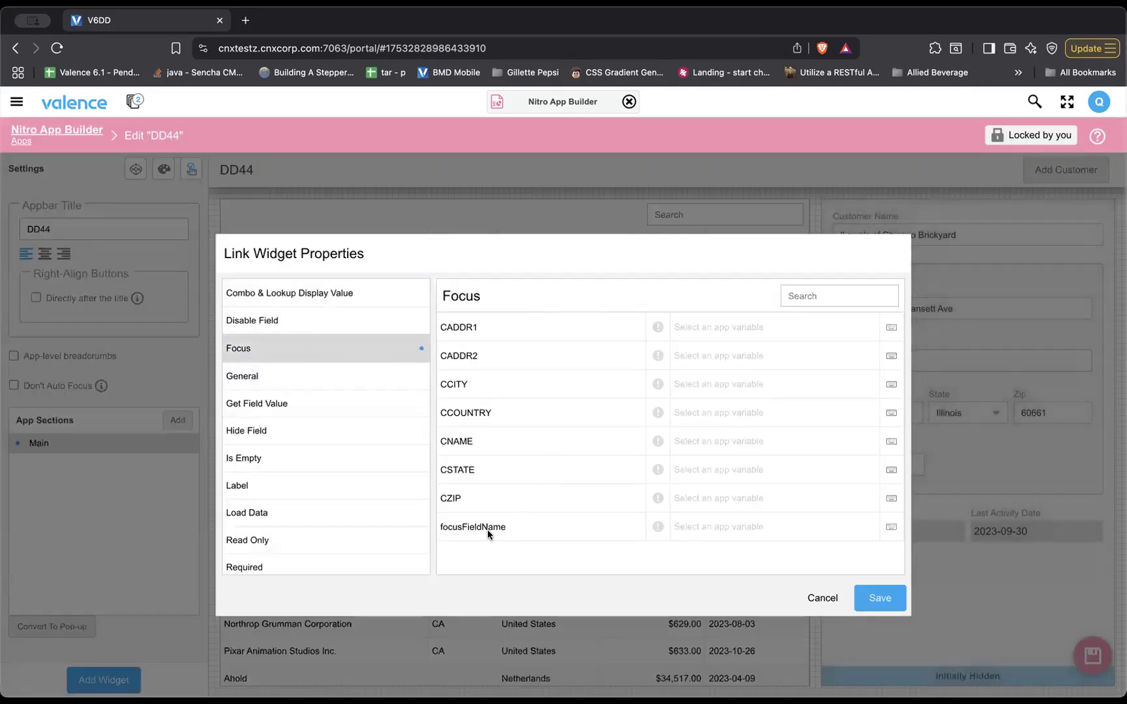
mouse_move(485, 529)
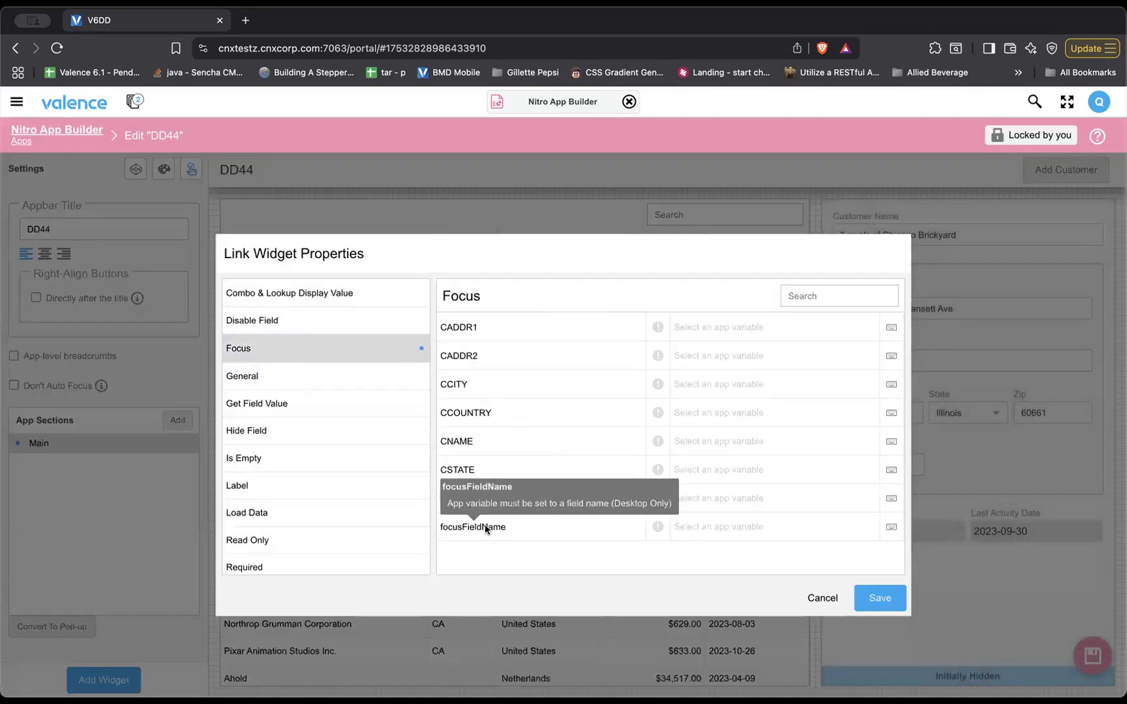
click(711, 525)
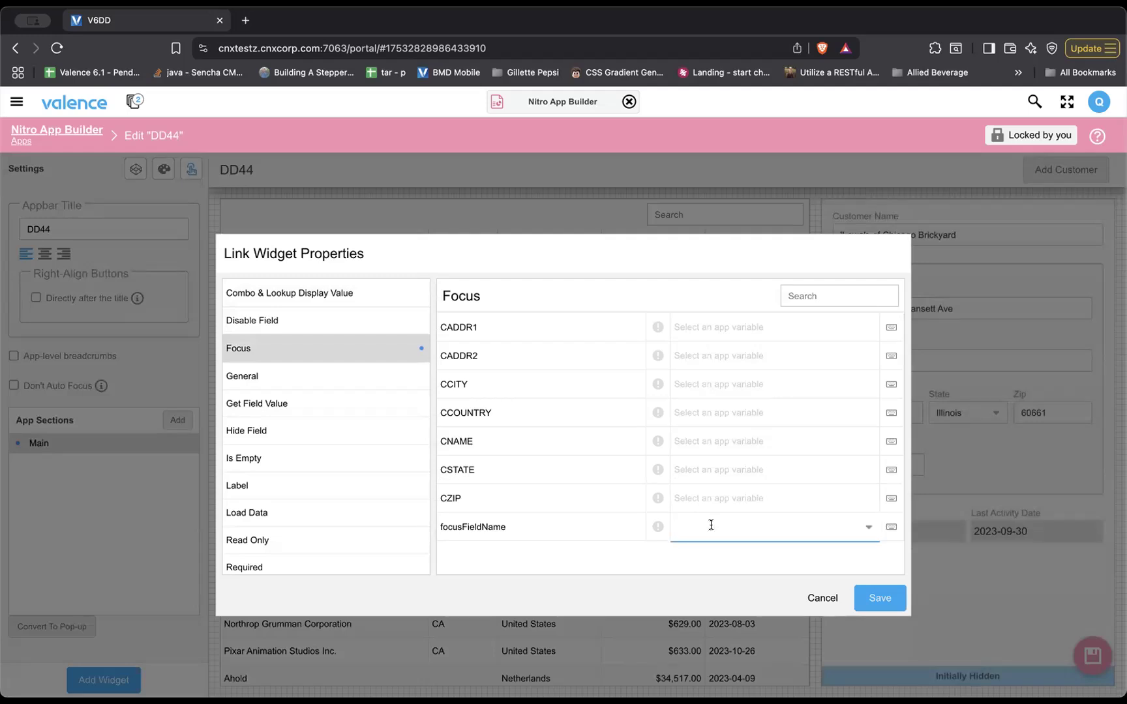
text(foc)
key(Return)
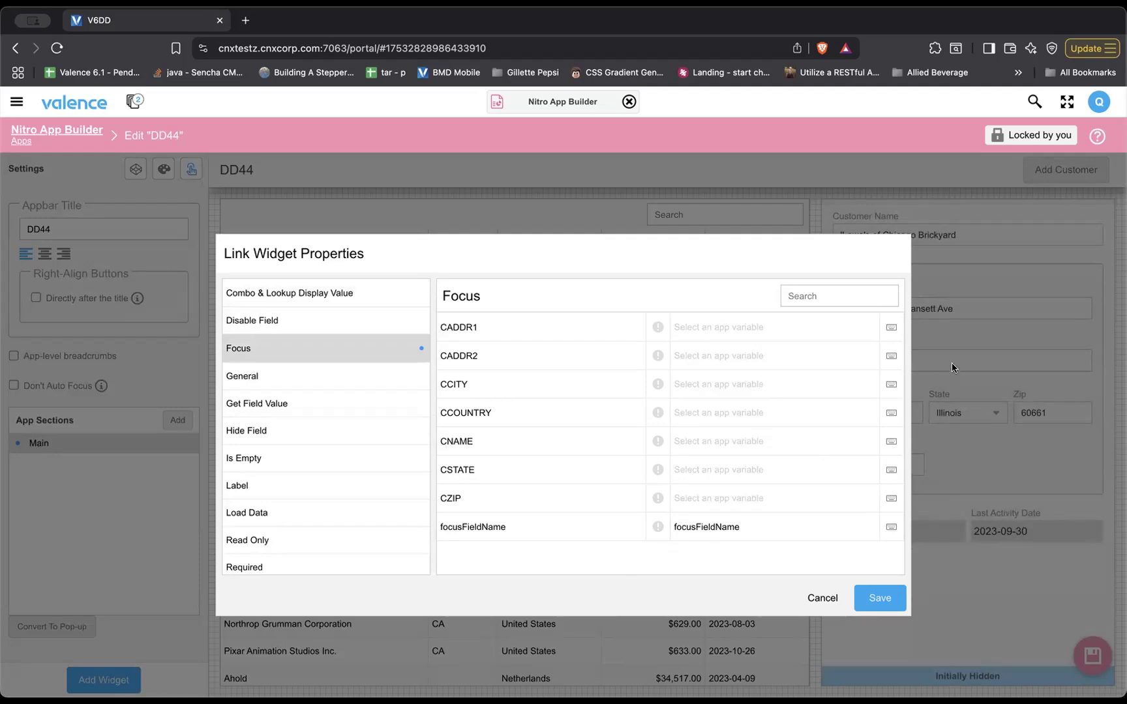
click(879, 599)
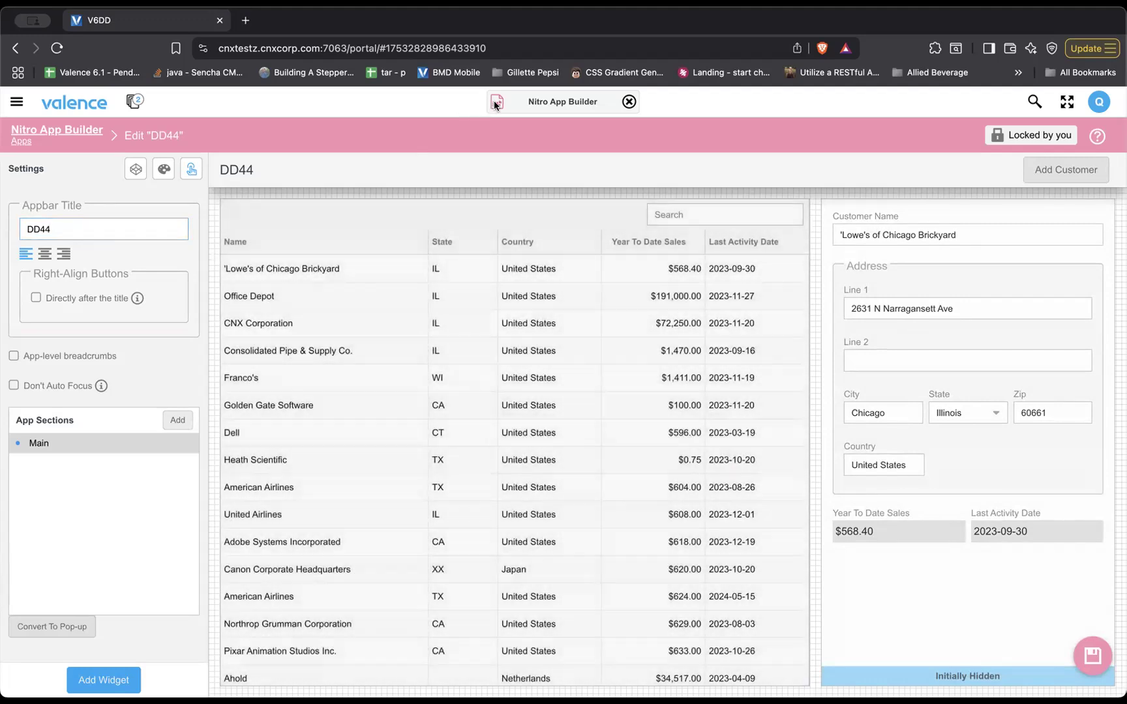
Look at the customer list in the running DD44 app and return to Nitro App Builder.
drag(496, 101, 496, 139)
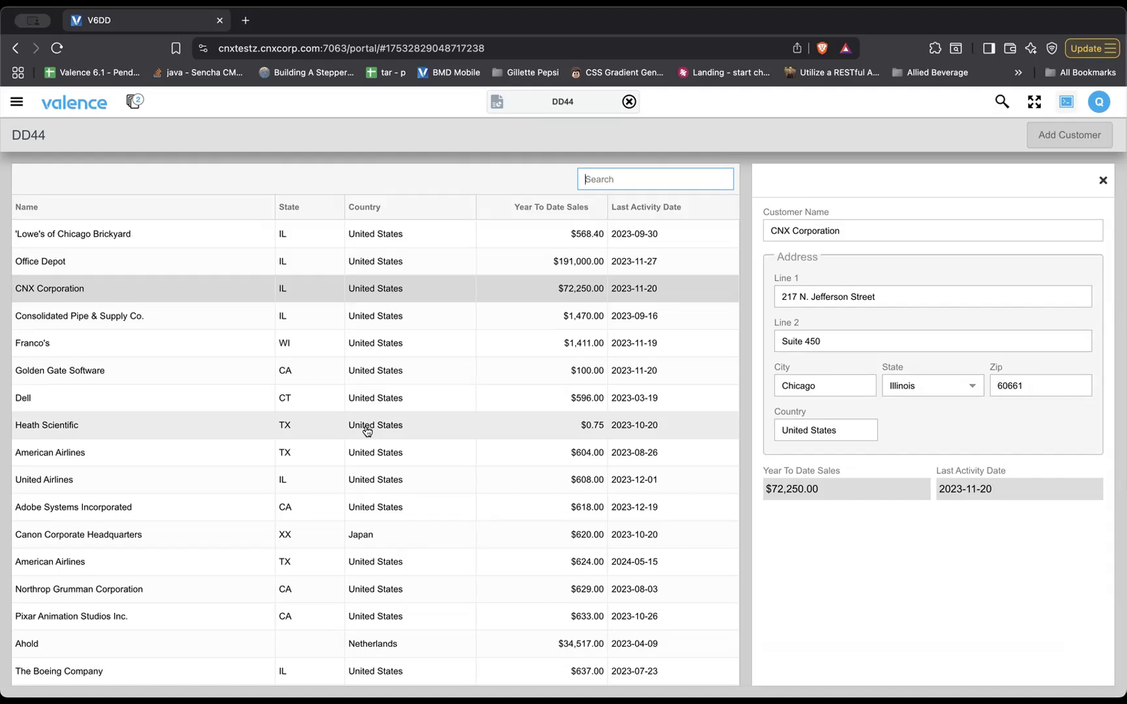
click(493, 102)
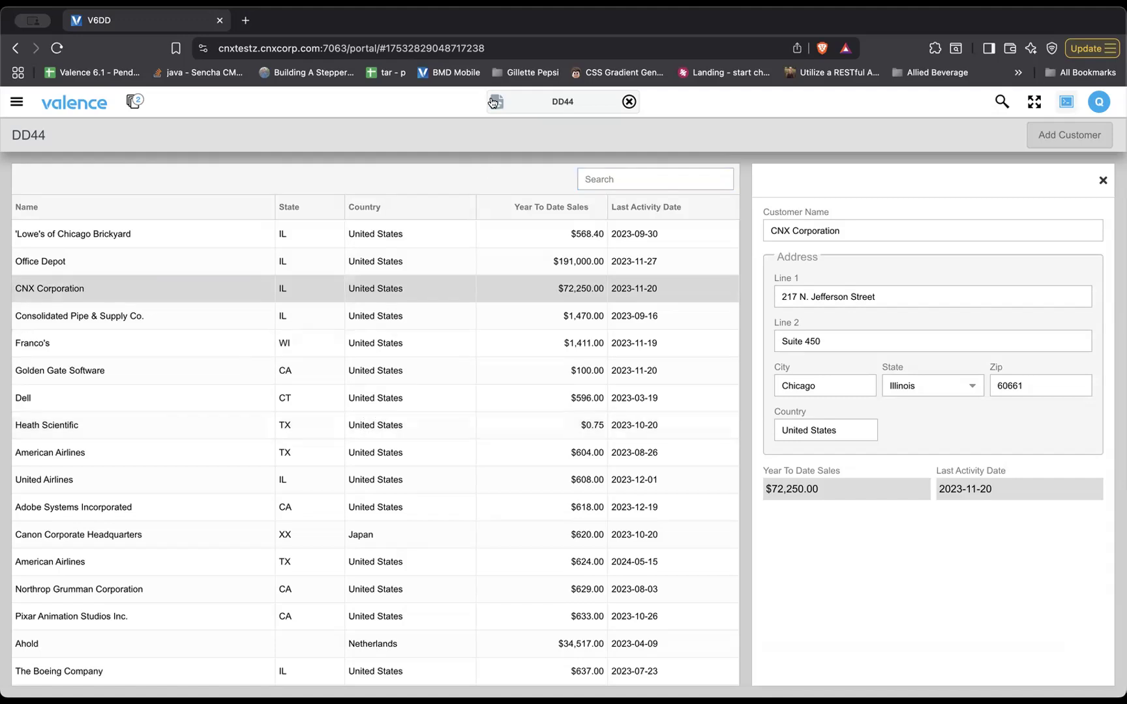
click(503, 135)
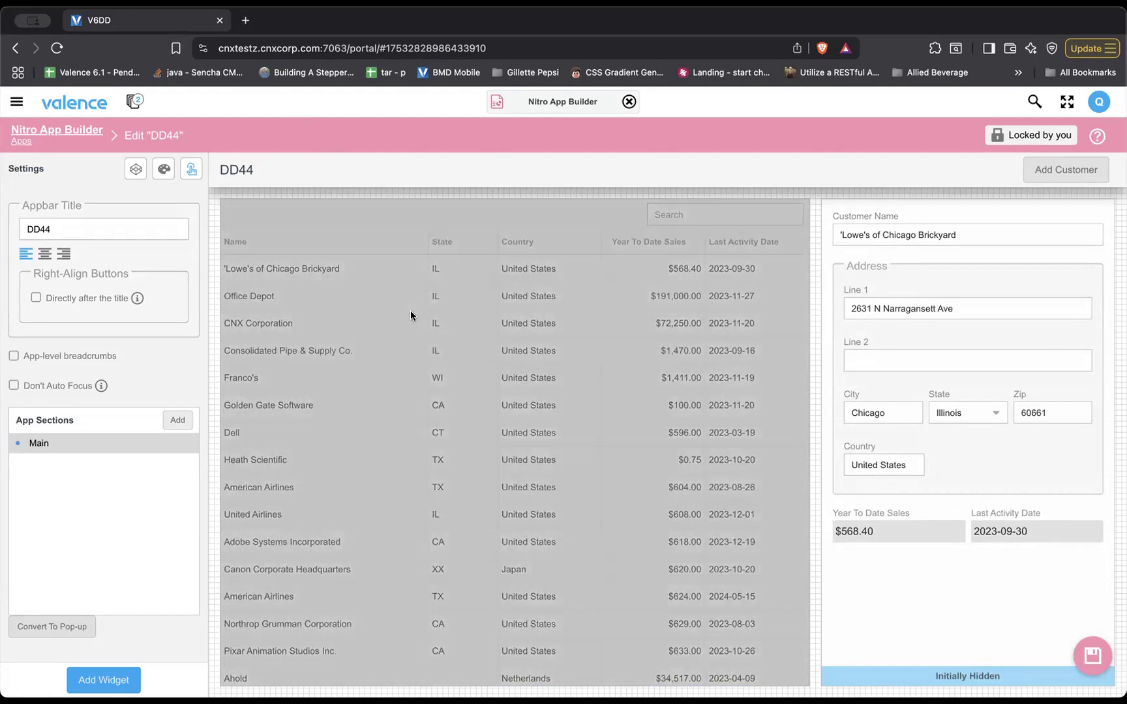
In the customer grid's link properties, set the Cell Click Fire Event to clickCountry for CCOUNTRY and clickName for CNAME.
mouse_move(411, 316)
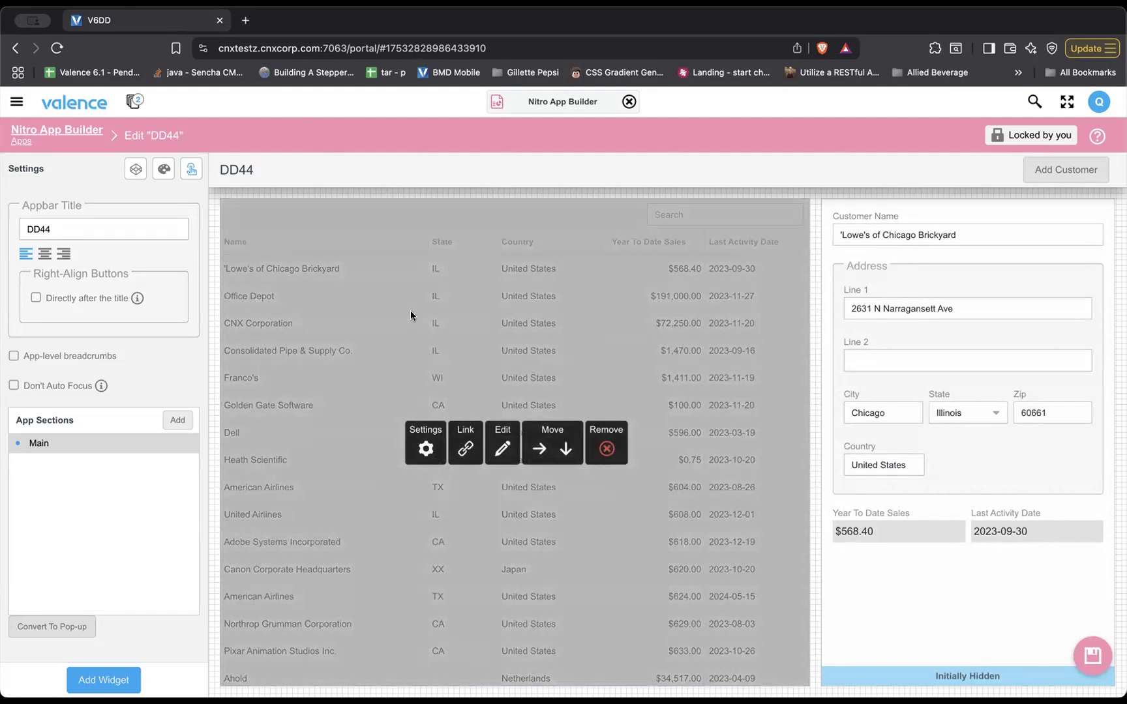
click(465, 449)
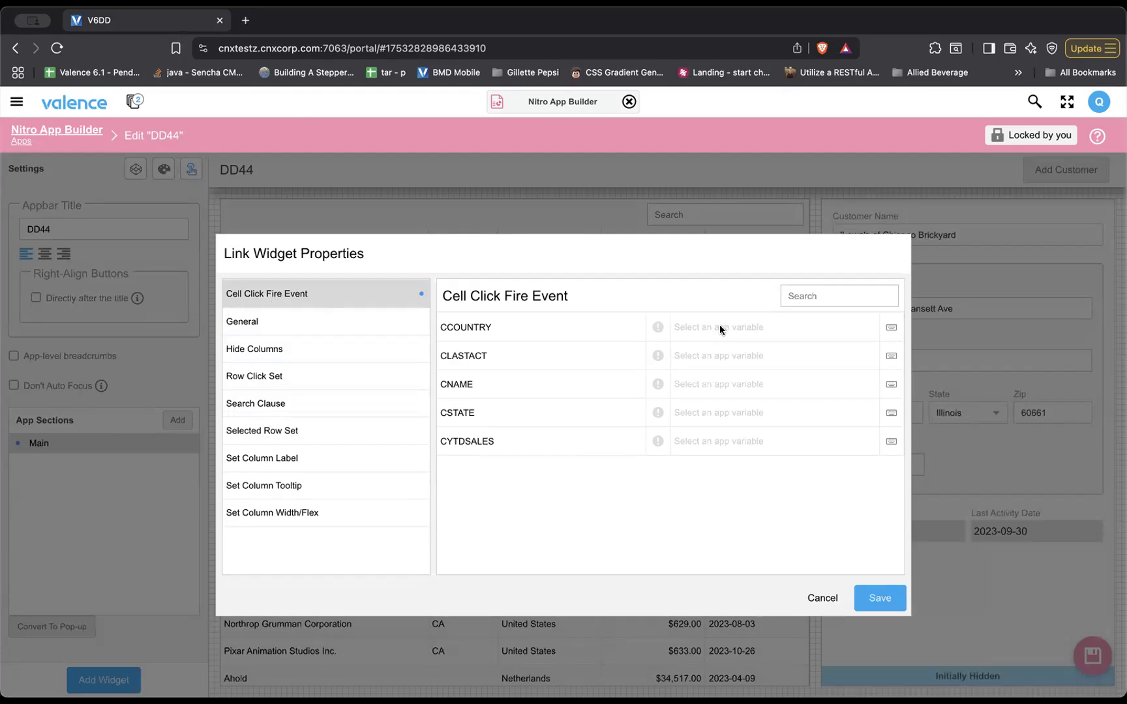
click(891, 330)
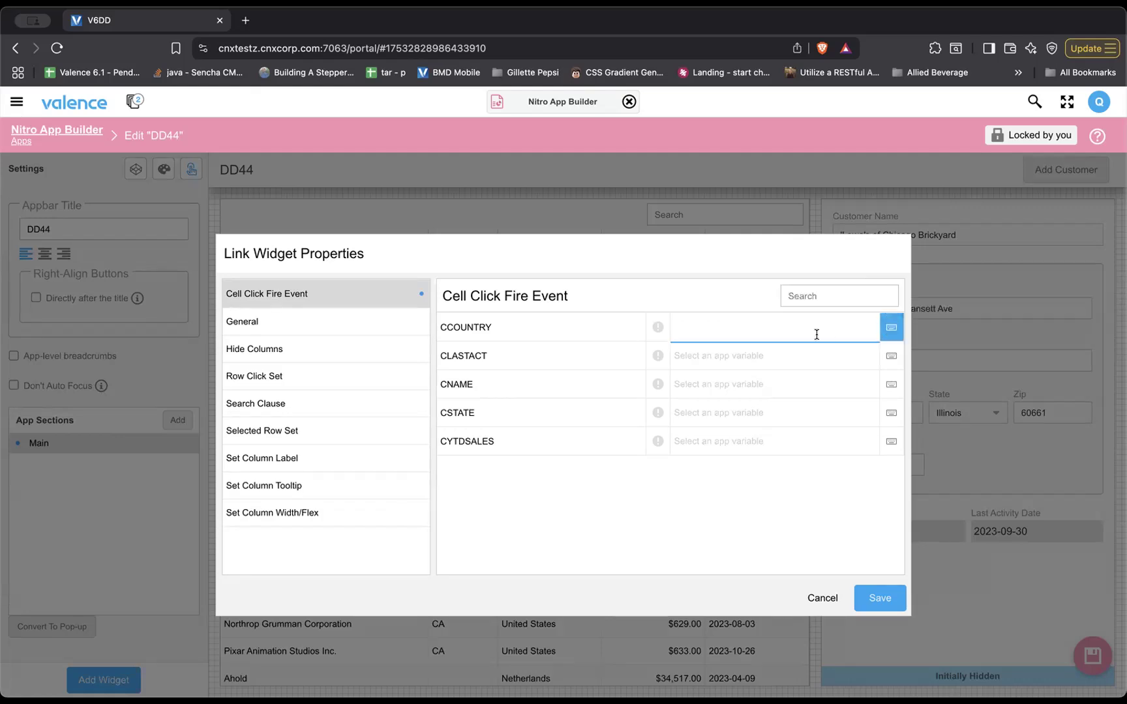
text(clickCountry)
key(Return)
click(890, 385)
text(clickName)
key(Return)
Set the Cell Click Fire Event for CSTATE to clickState, then save the link properties and the DD44 app.
click(687, 412)
text(c)
key(BackSpace)
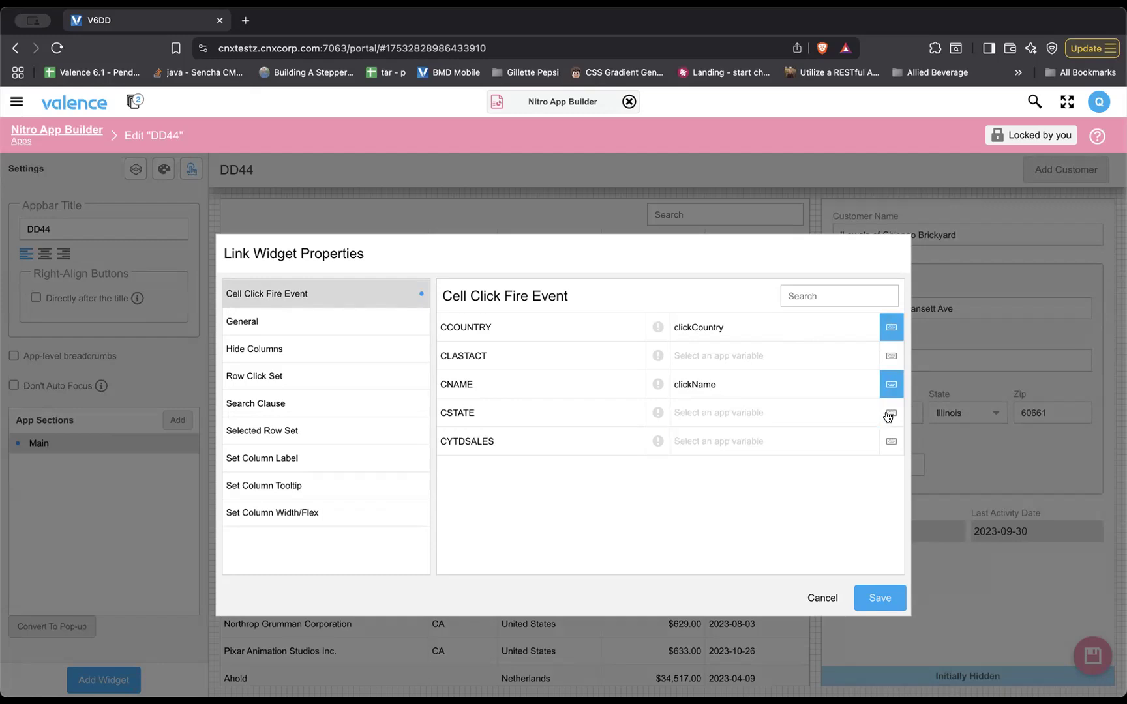
text(clickState)
key(Return)
click(878, 597)
click(1092, 654)
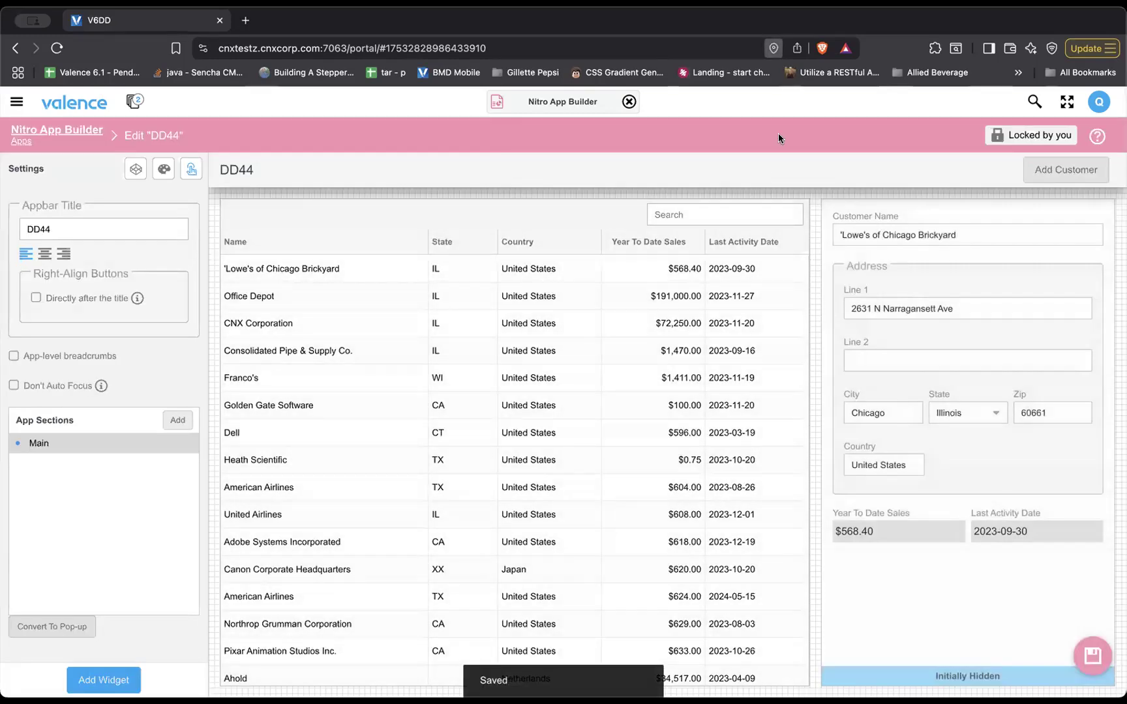
Switch to the running DD44 app and reload it to load the cell click events.
click(494, 101)
right_click(453, 135)
click(483, 312)
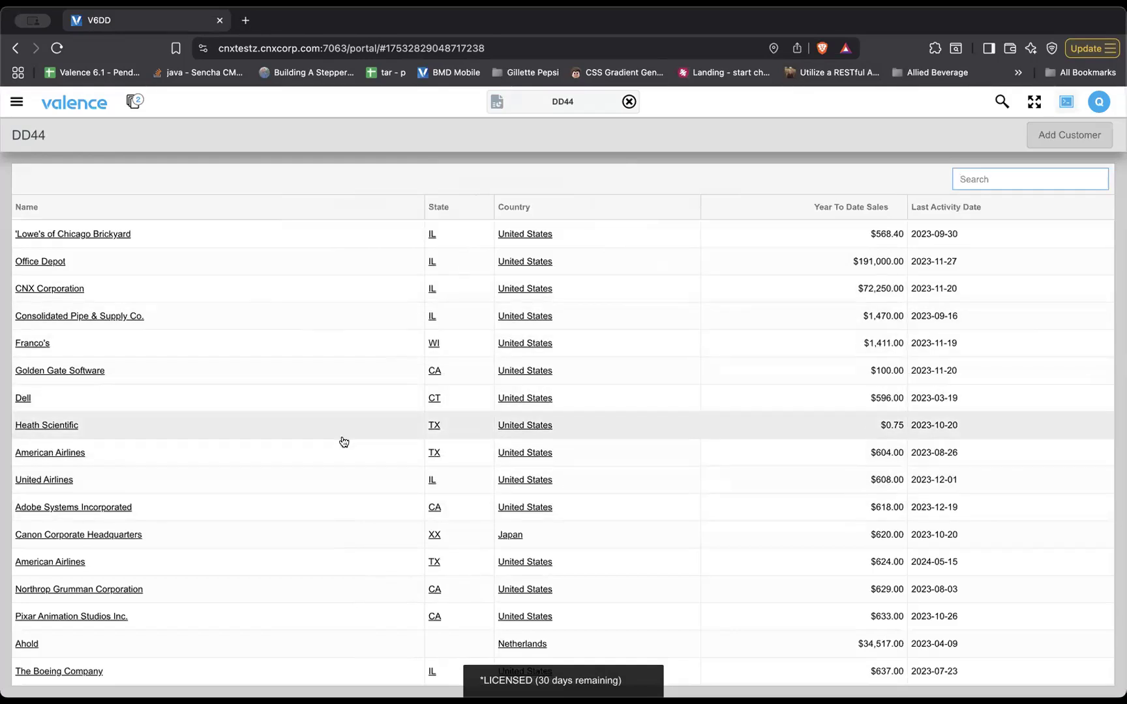
Look through the reloaded customer list and open the Golden Gate Software and Canon Corporate Headquarters records.
scroll(549, 509, down, 3)
scroll(549, 509, up, 3)
scroll(549, 509, down, 6)
scroll(549, 509, up, 2)
scroll(550, 506, up, 5)
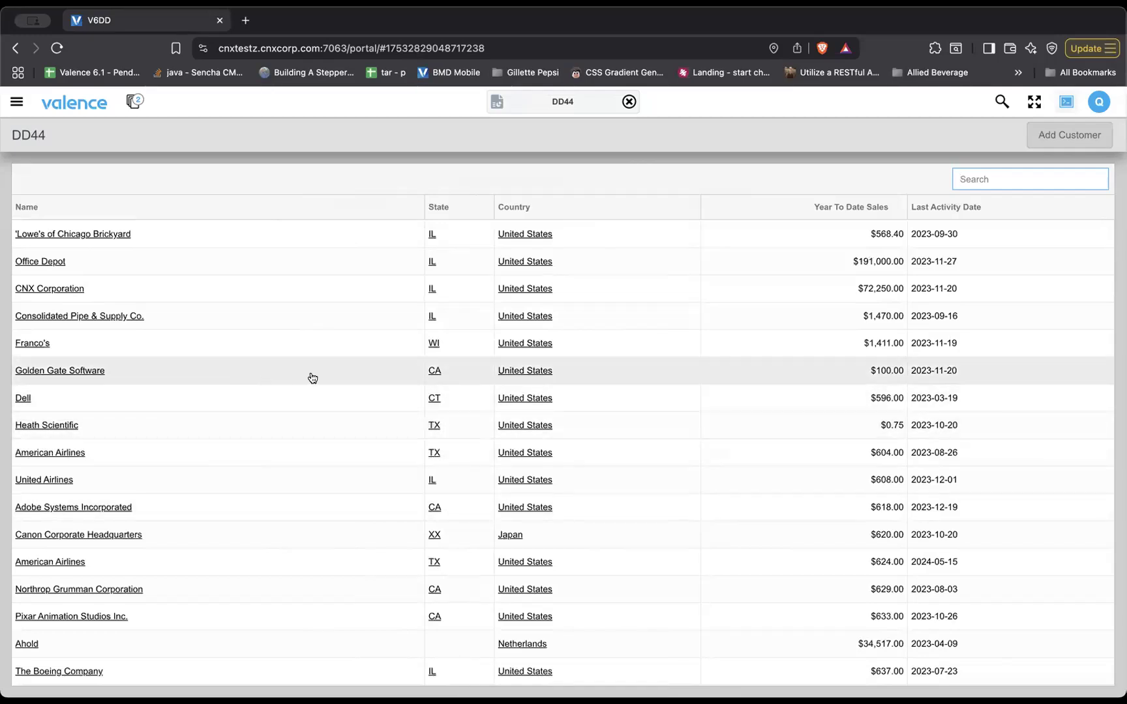
click(782, 370)
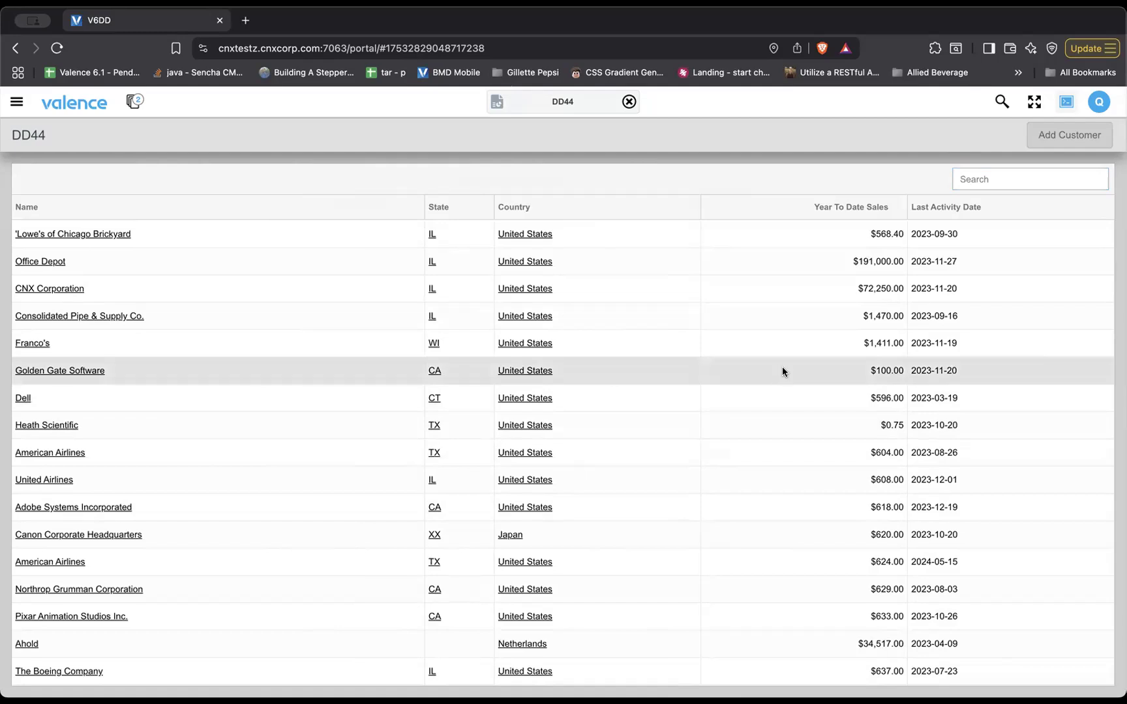
click(173, 534)
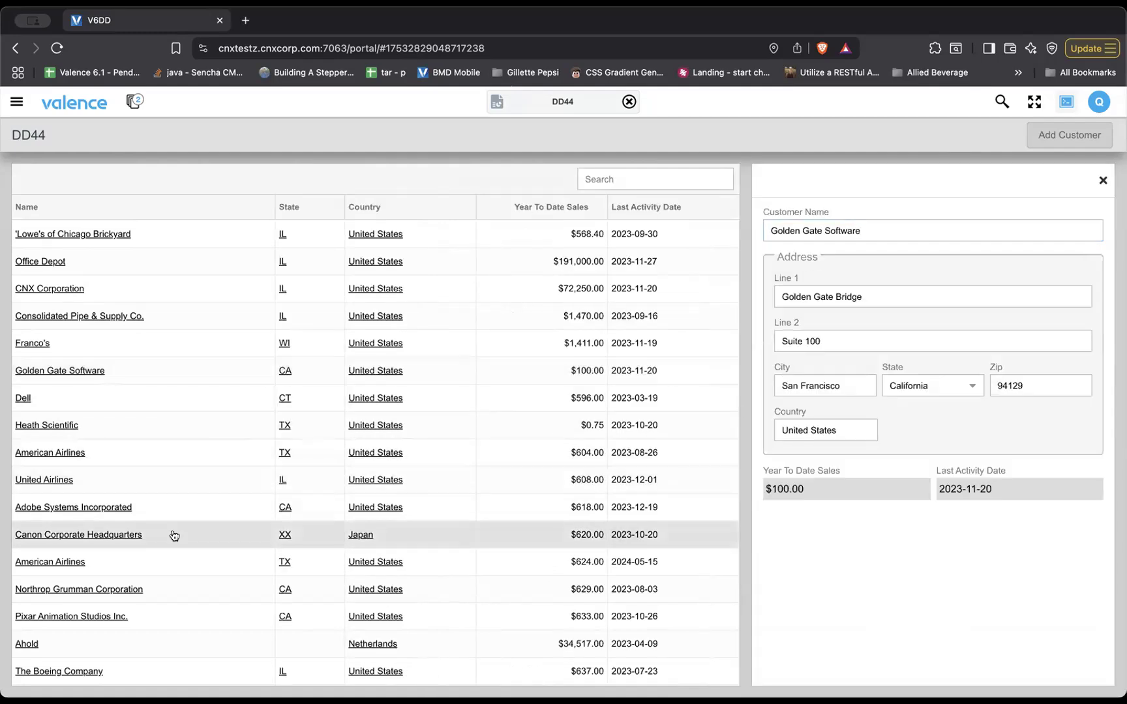
Open the Consolidated Pipe & Supply Co. and Renault customer records to check which form field receives focus.
click(126, 317)
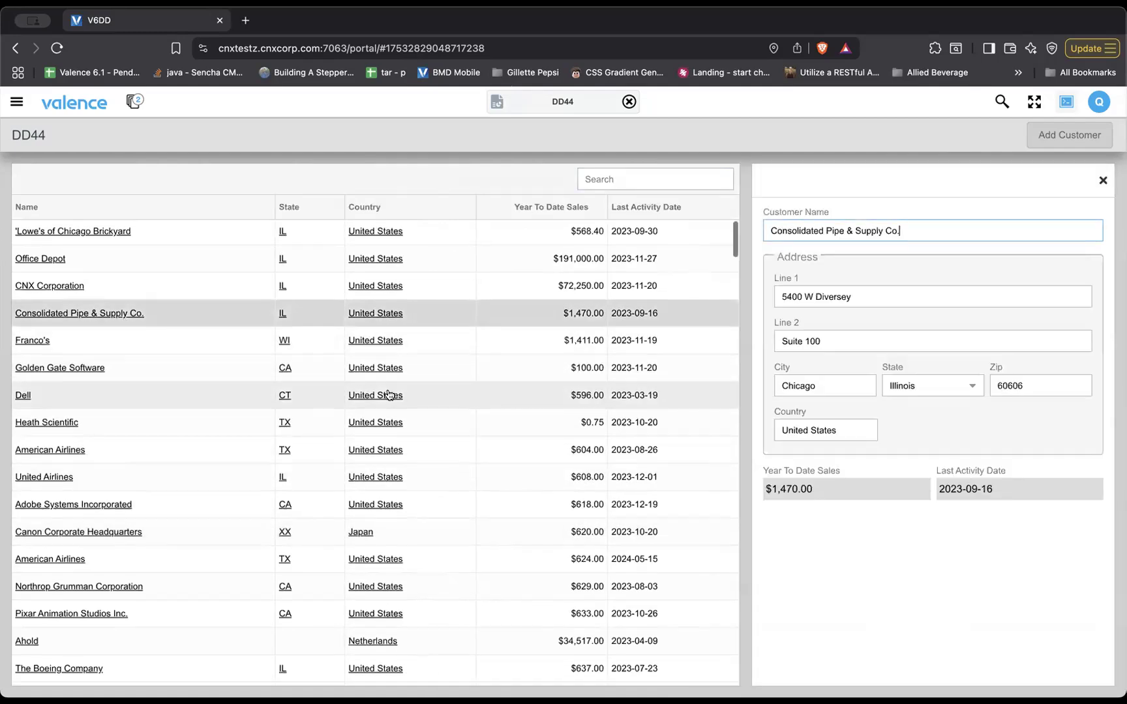
scroll(473, 460, down, 10)
click(547, 482)
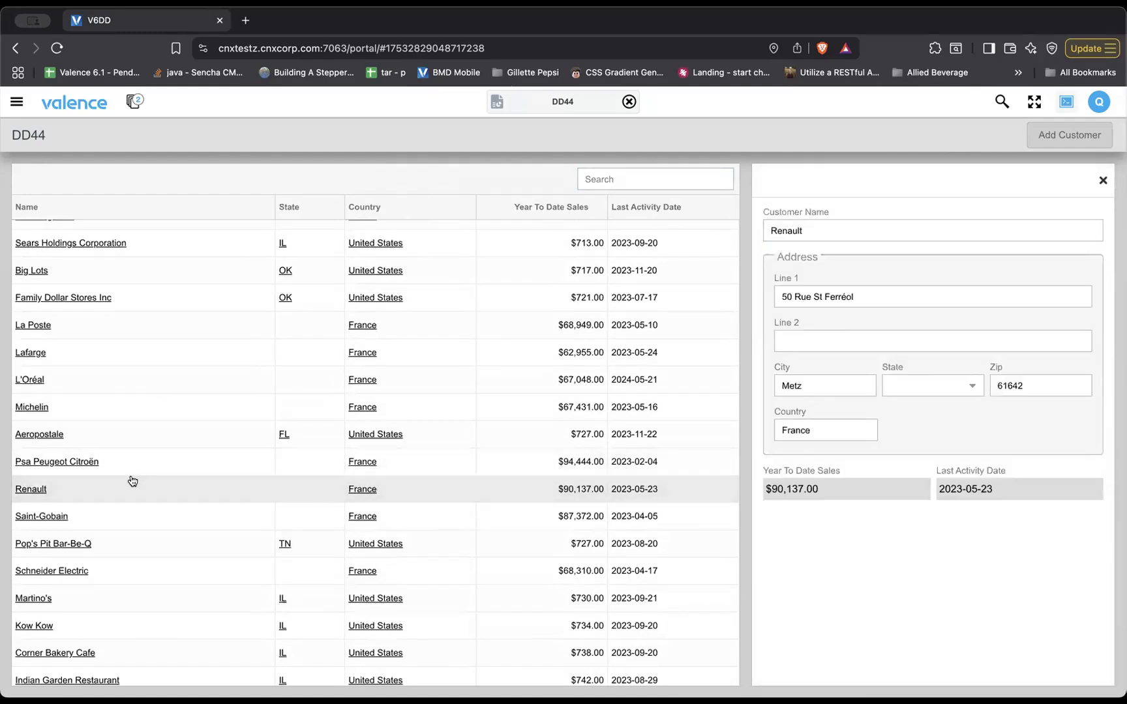
scroll(450, 358, up, 10)
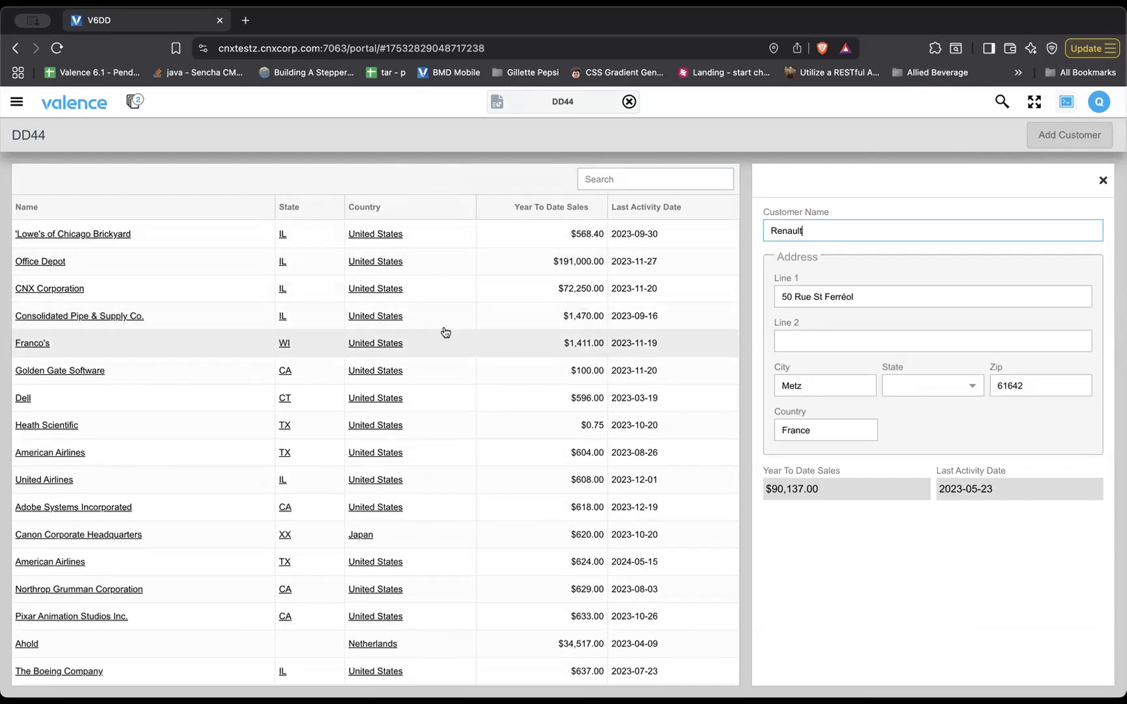
click(751, 137)
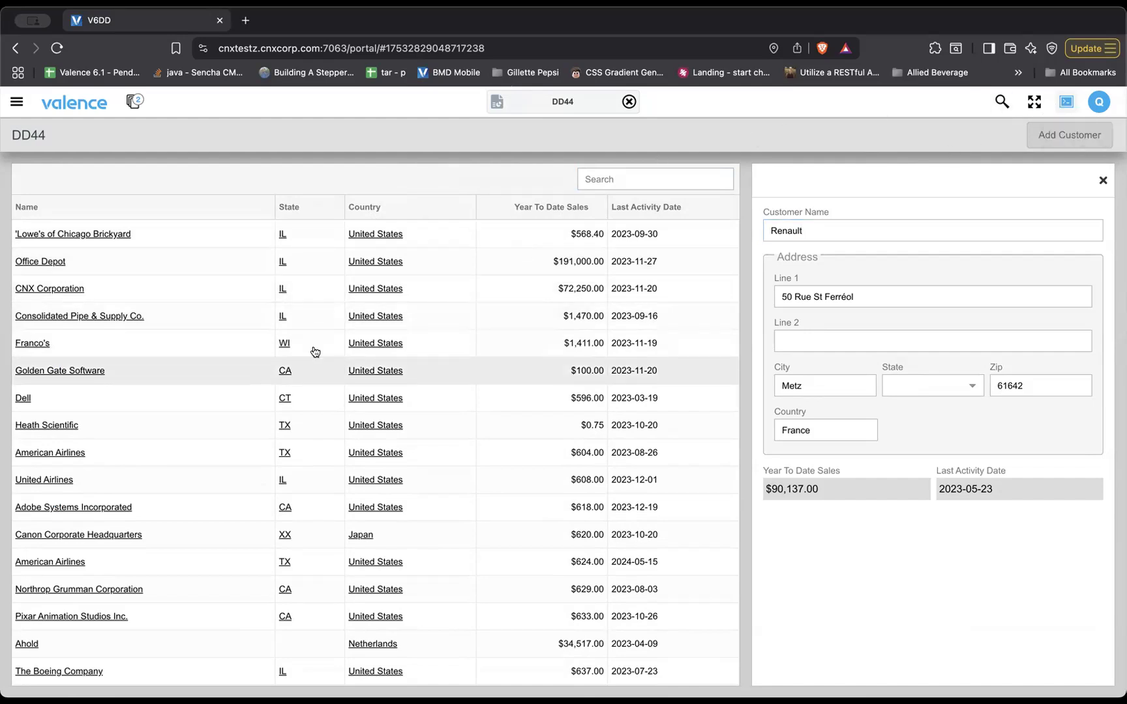
Check in a cleared browser console which events fire when the State cell of Consolidated Pipe & Supply Co. is selected, then close the console.
key(super+alt+j)
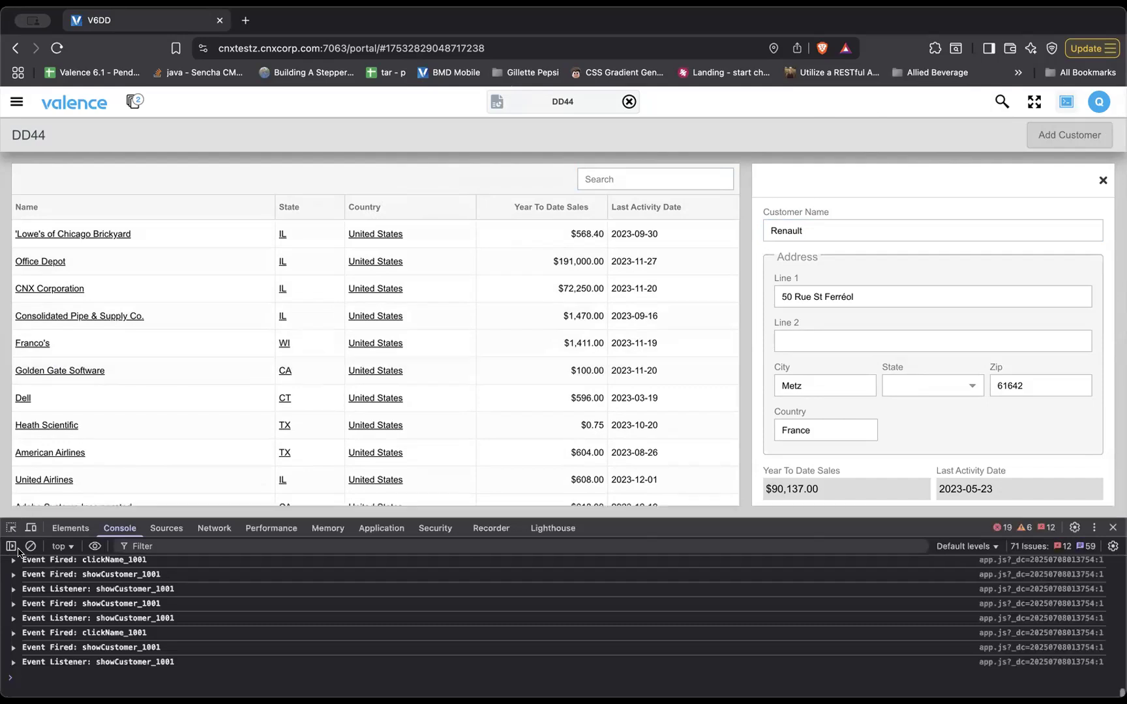
click(29, 546)
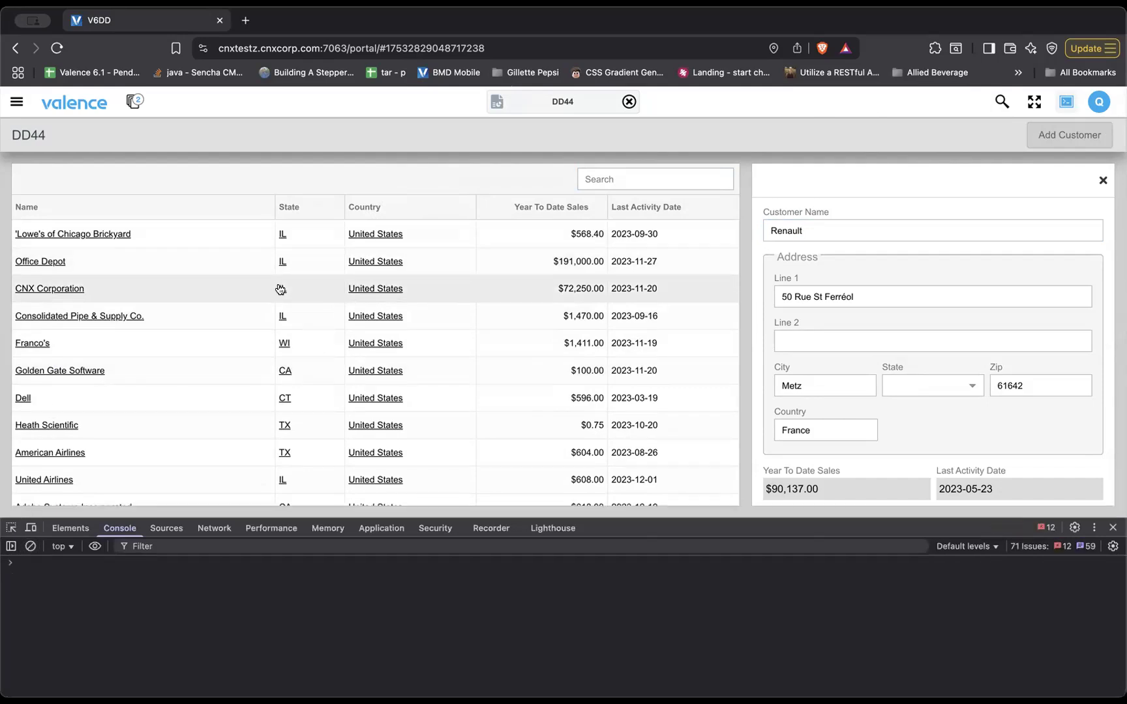
click(281, 319)
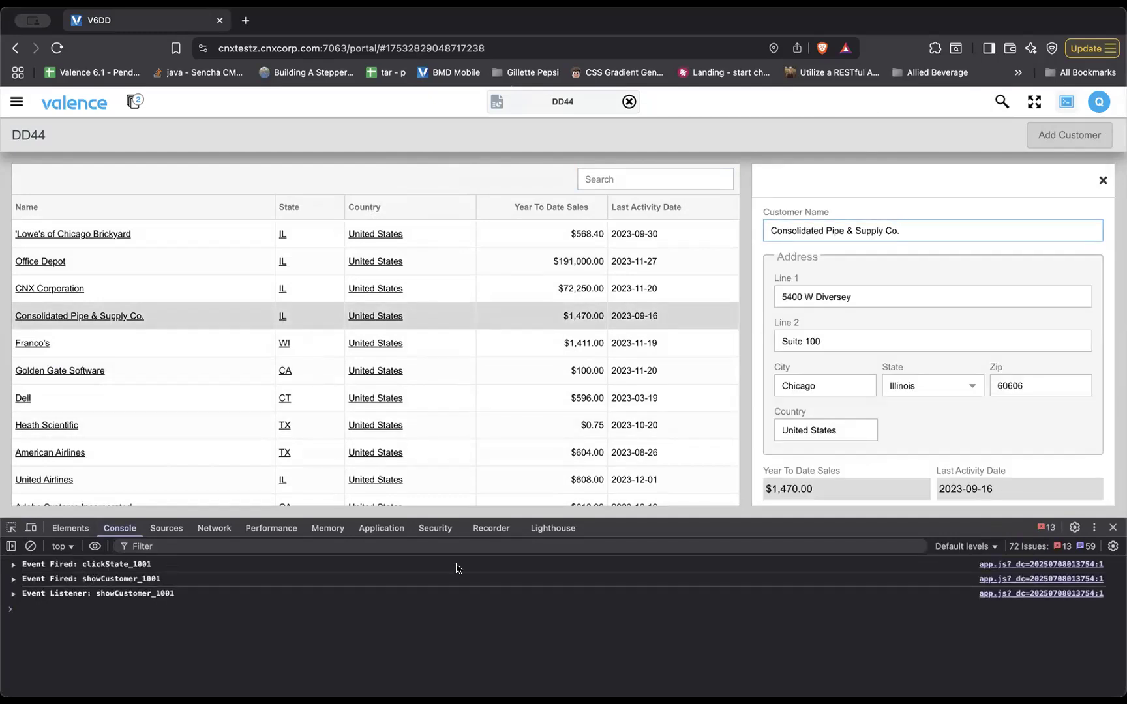
click(1113, 527)
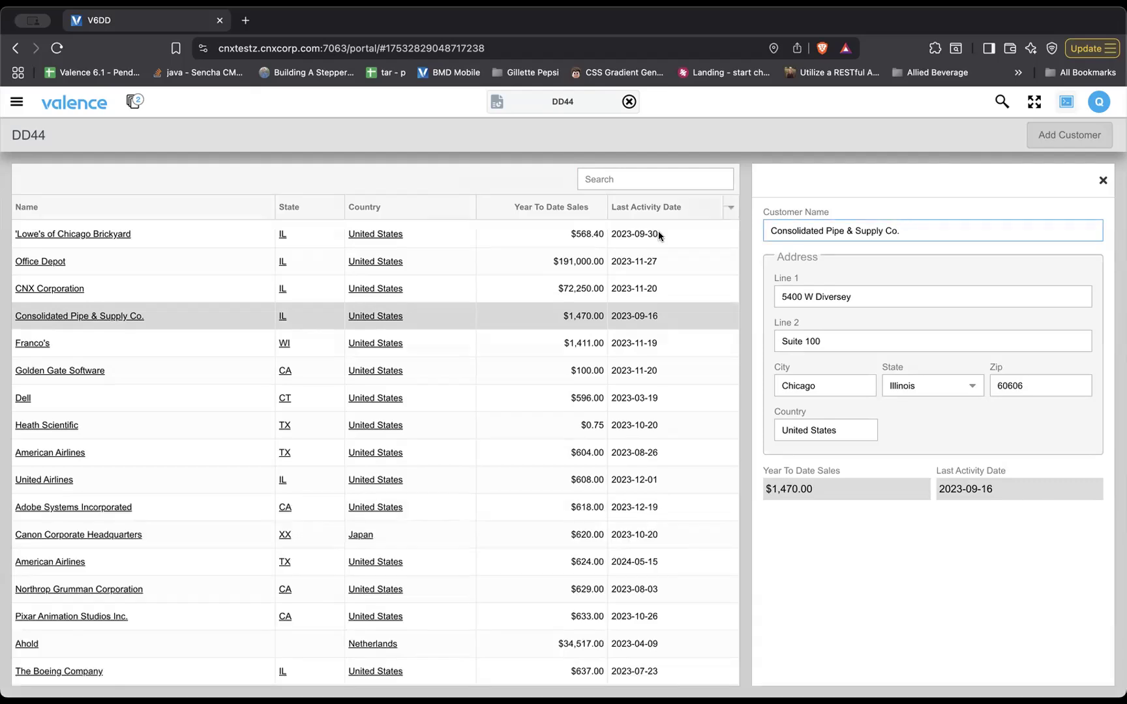
Switch to Nitro App Builder and add an application-level local event listener named clickState to DD44's behaviors.
click(495, 108)
click(499, 128)
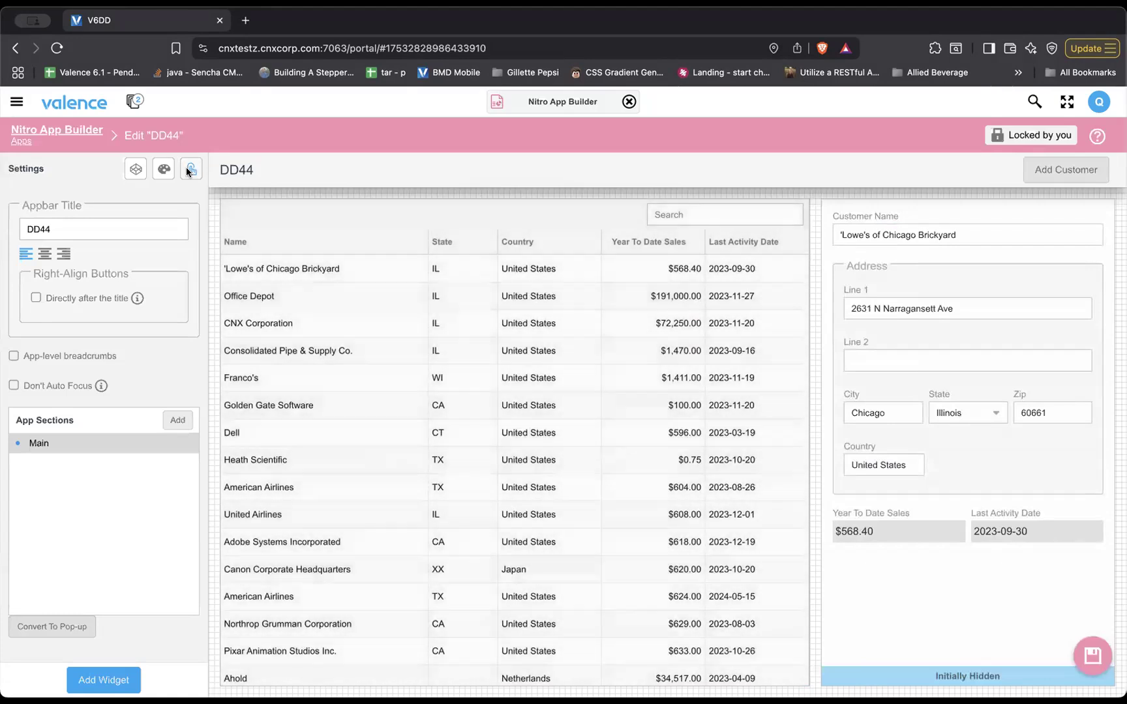
click(190, 169)
click(29, 207)
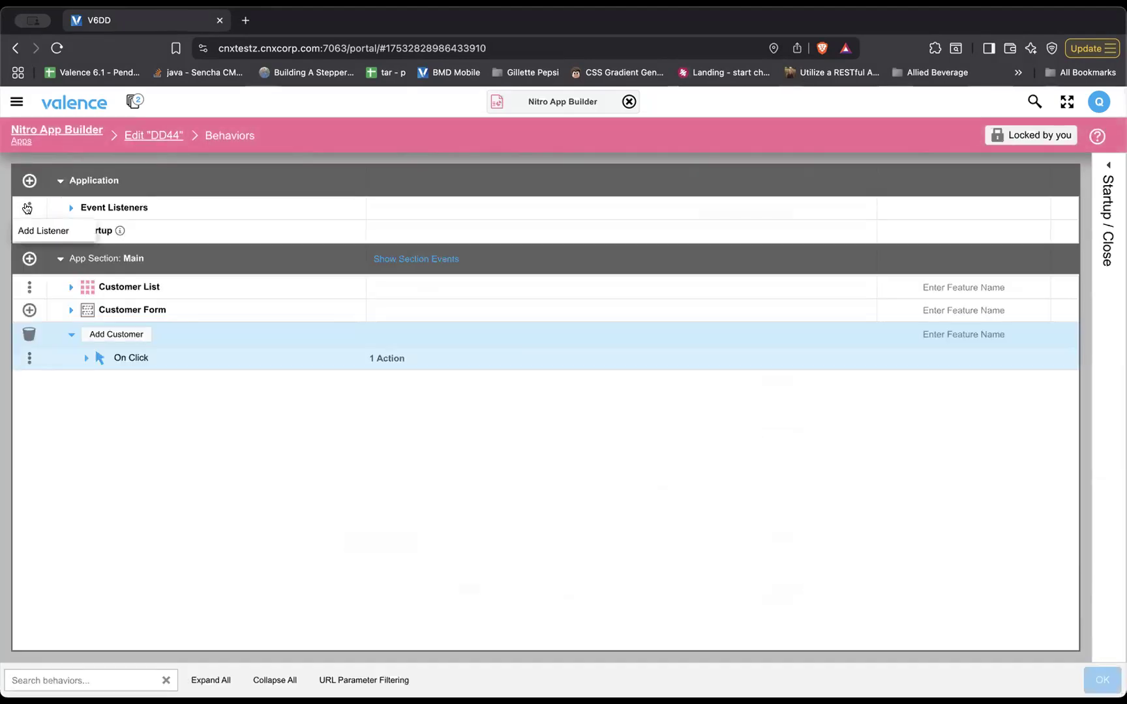
click(35, 230)
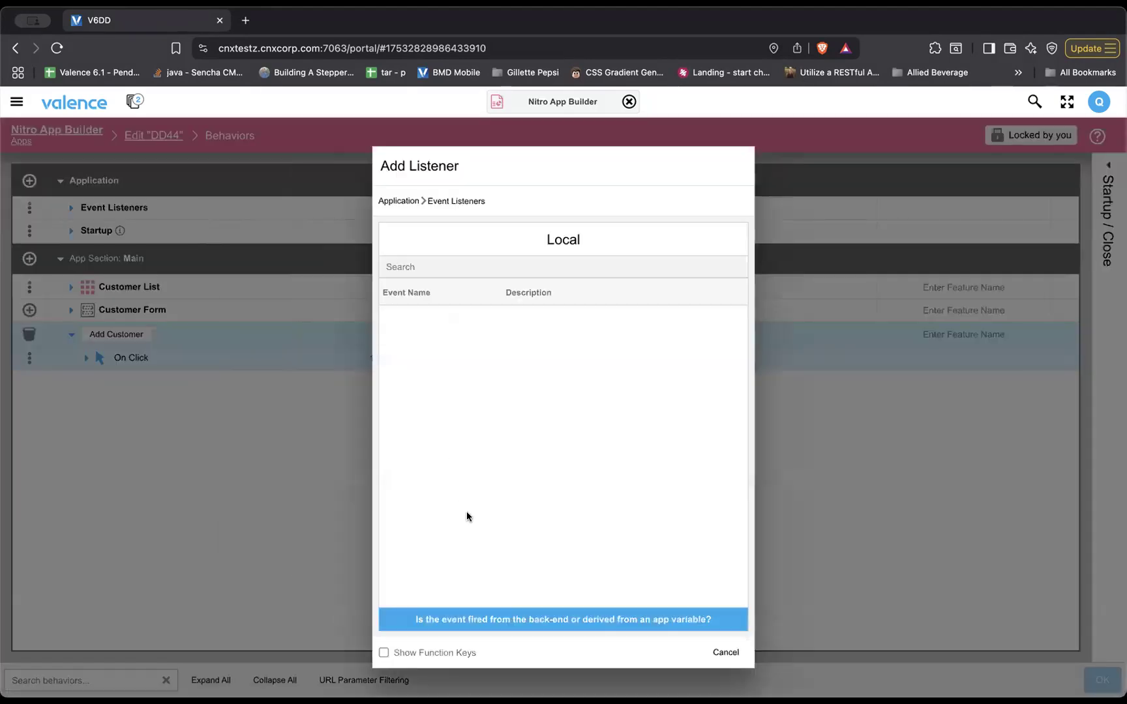
click(564, 620)
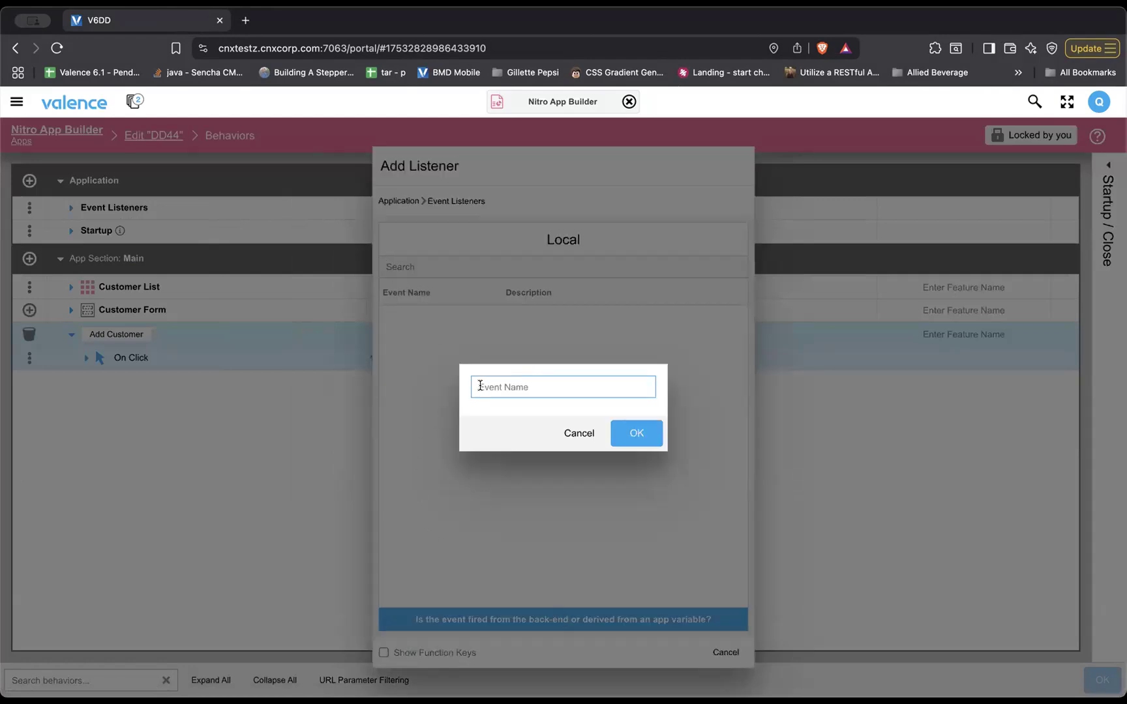
text(clickState)
click(635, 433)
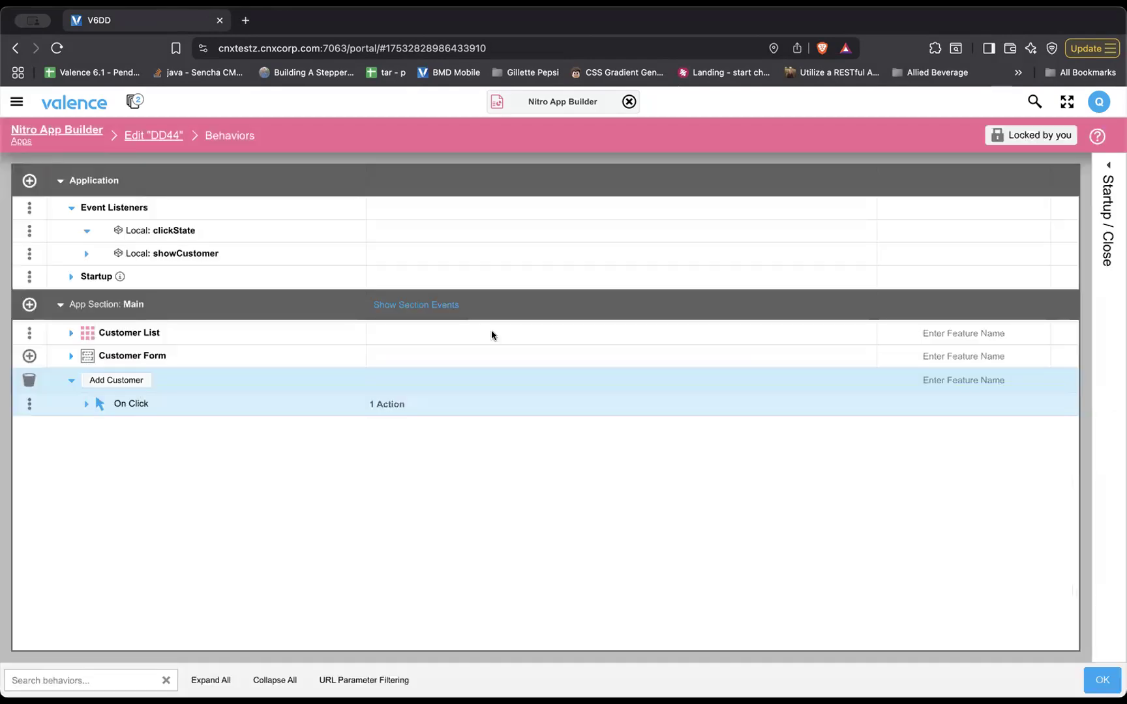
Add a Set App Variables action to the clickState listener that sets focusFieldName to CSTATE, and save it.
click(30, 231)
click(53, 387)
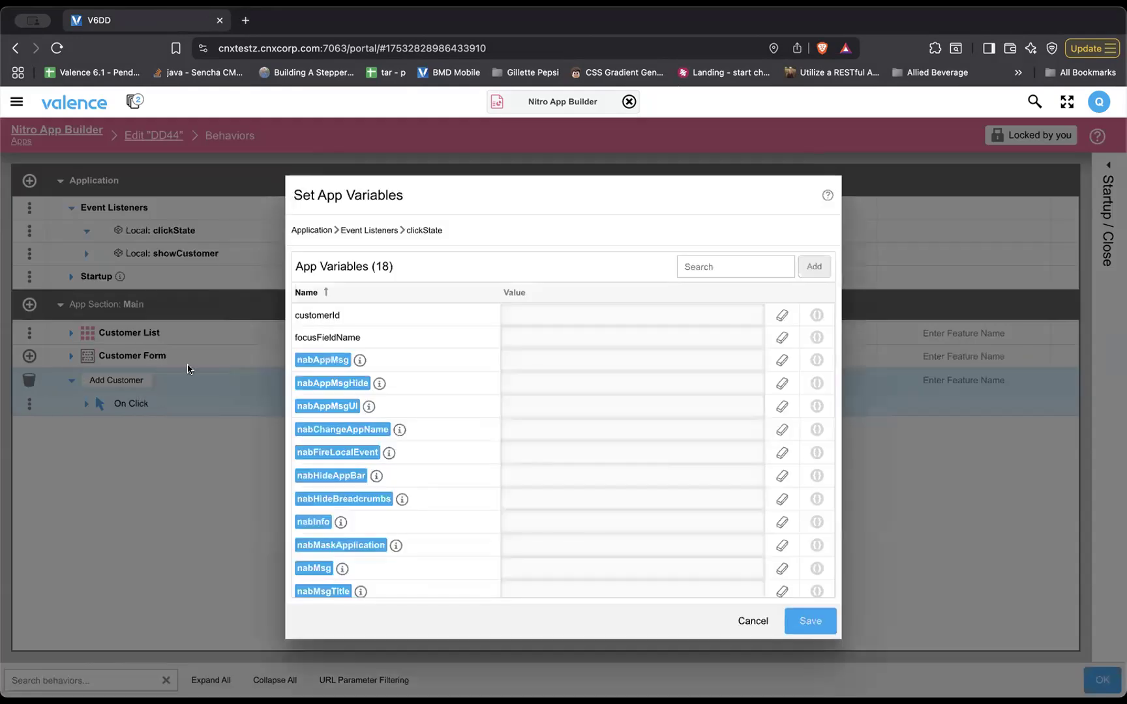
click(515, 337)
text(CSTATE)
key(Return)
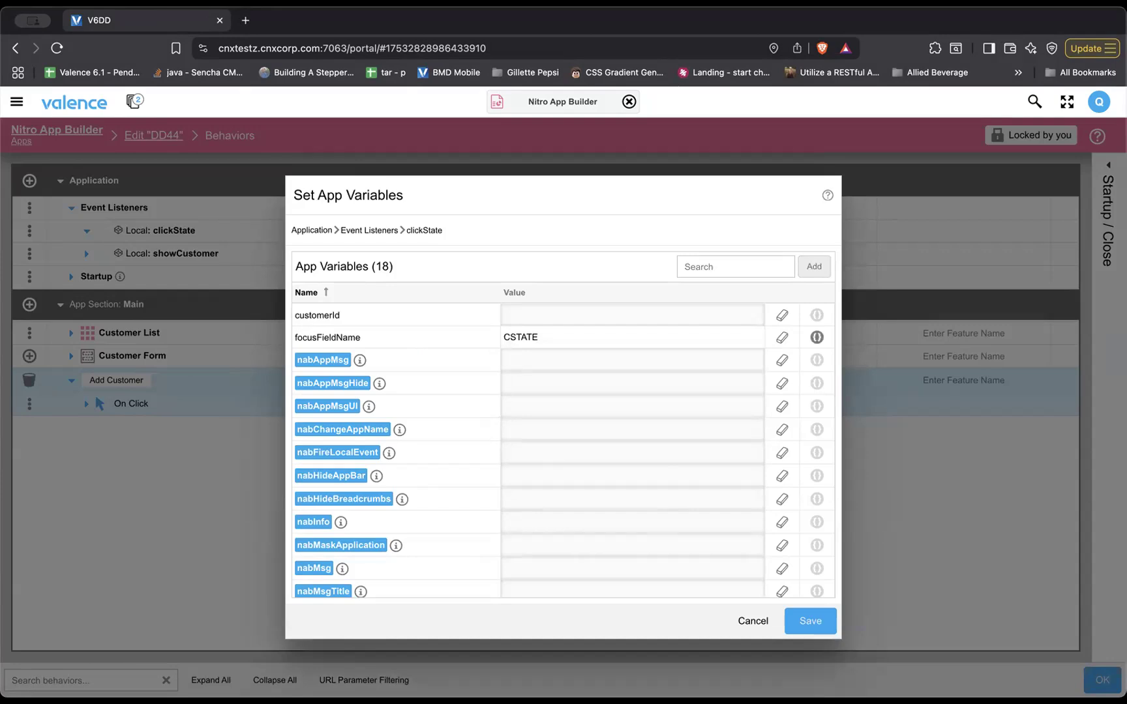
click(803, 615)
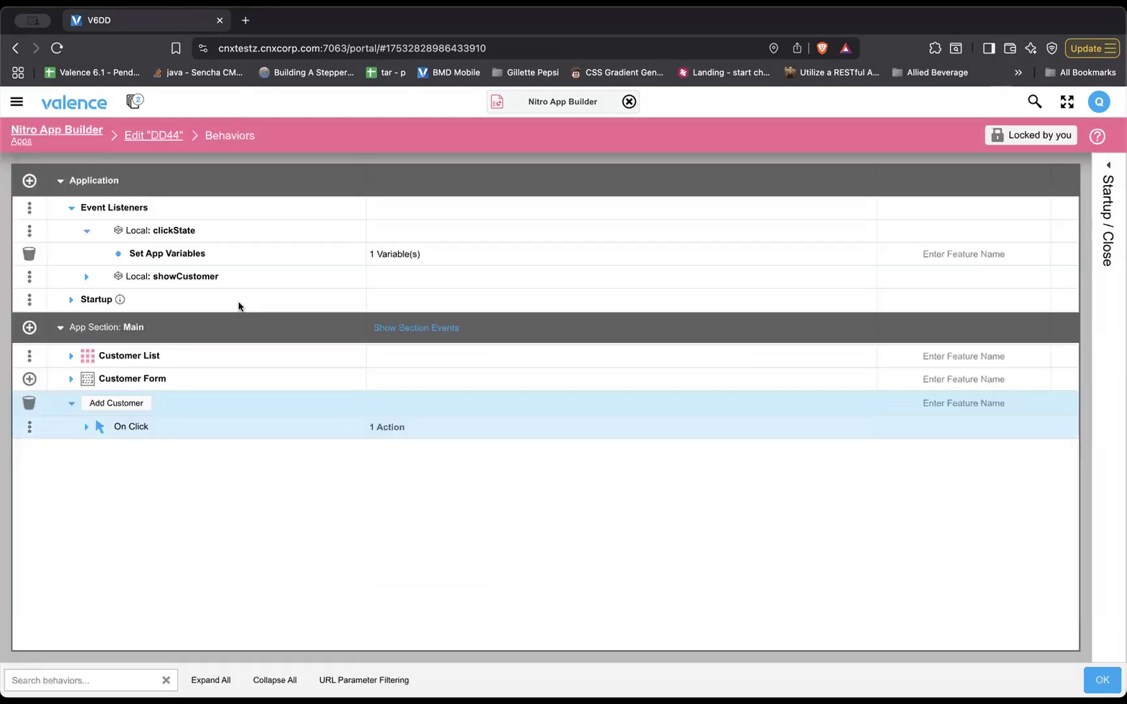
Add an application-level local event listener named clickName.
click(29, 208)
click(585, 618)
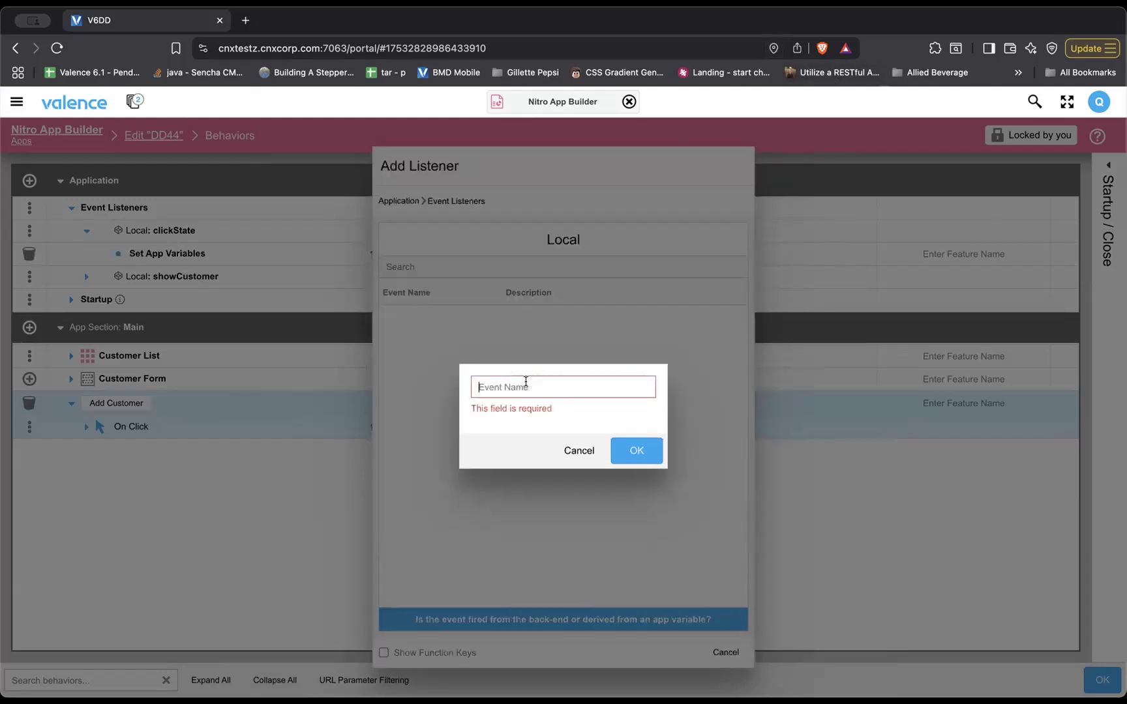
text(clickName)
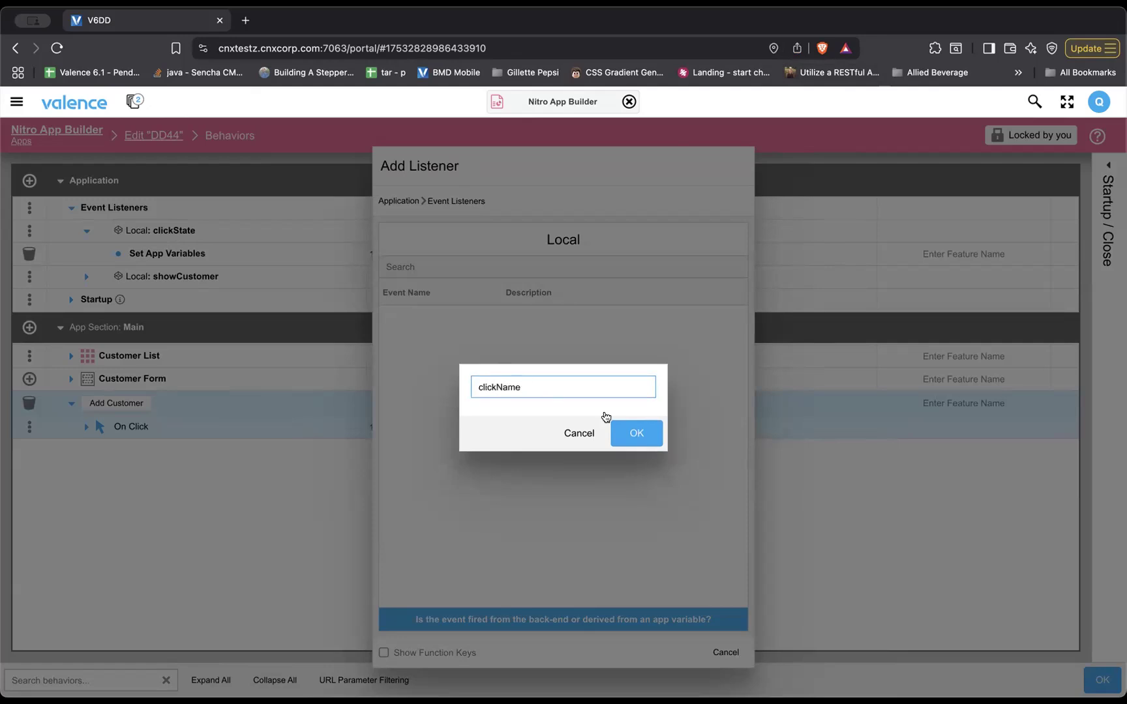
click(633, 434)
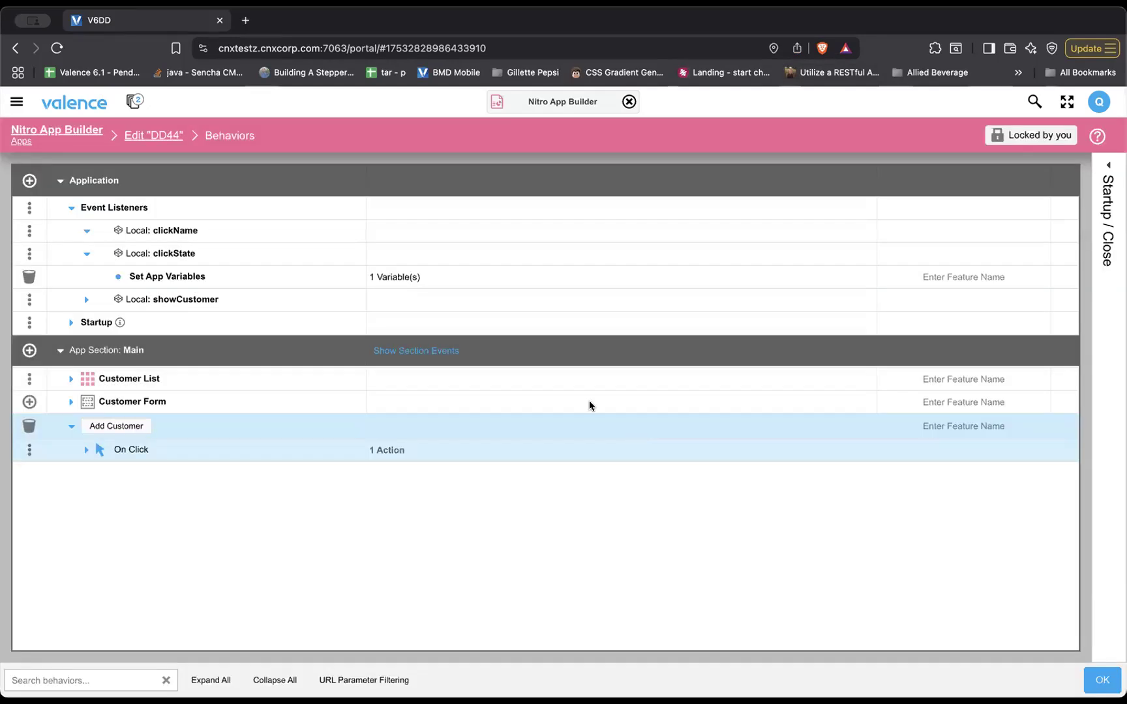
Add an application-level local event listener named clickCountry.
click(29, 208)
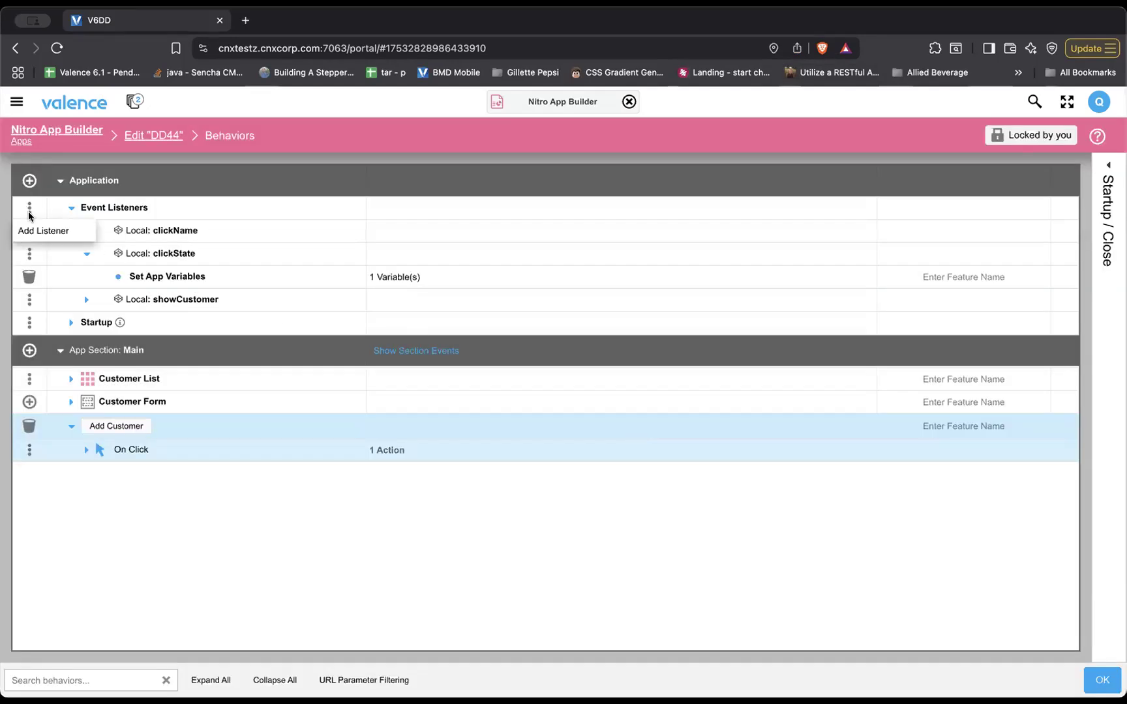
click(32, 230)
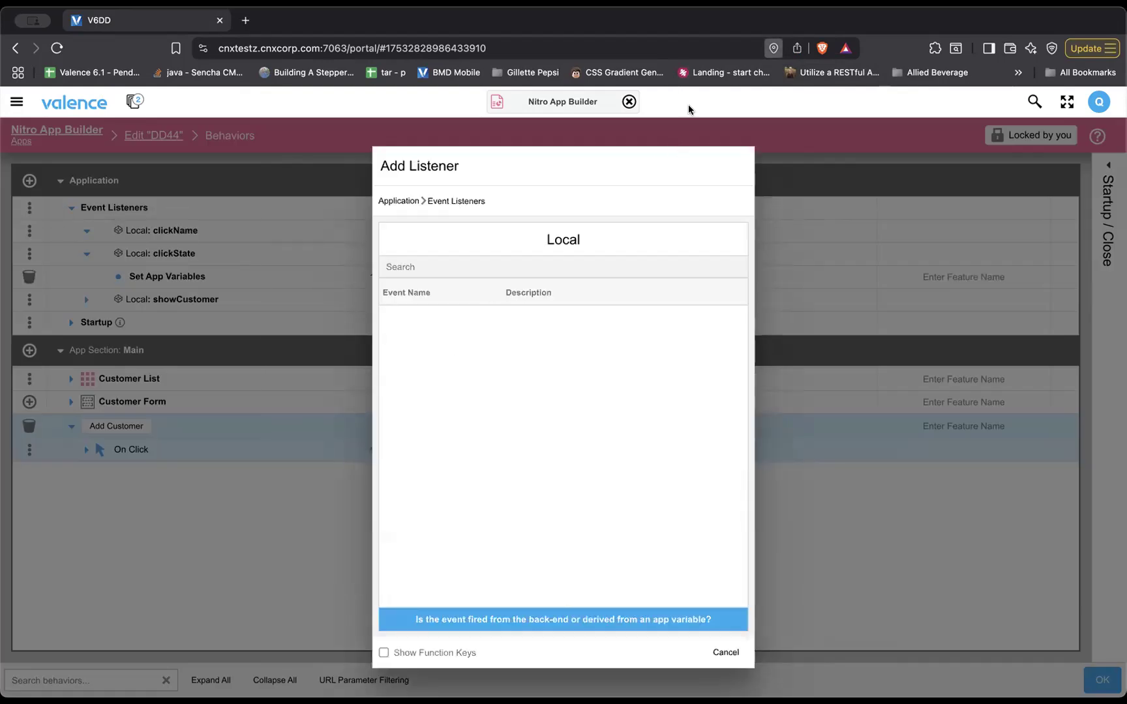
click(529, 617)
text(clickCountry)
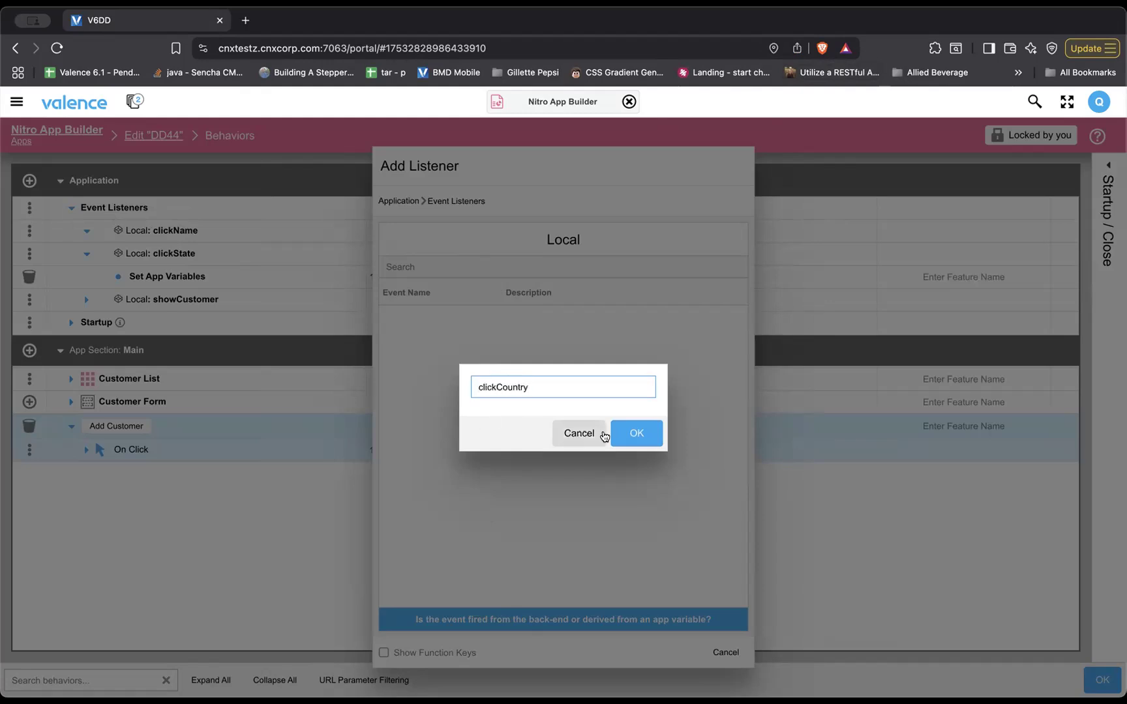
click(636, 433)
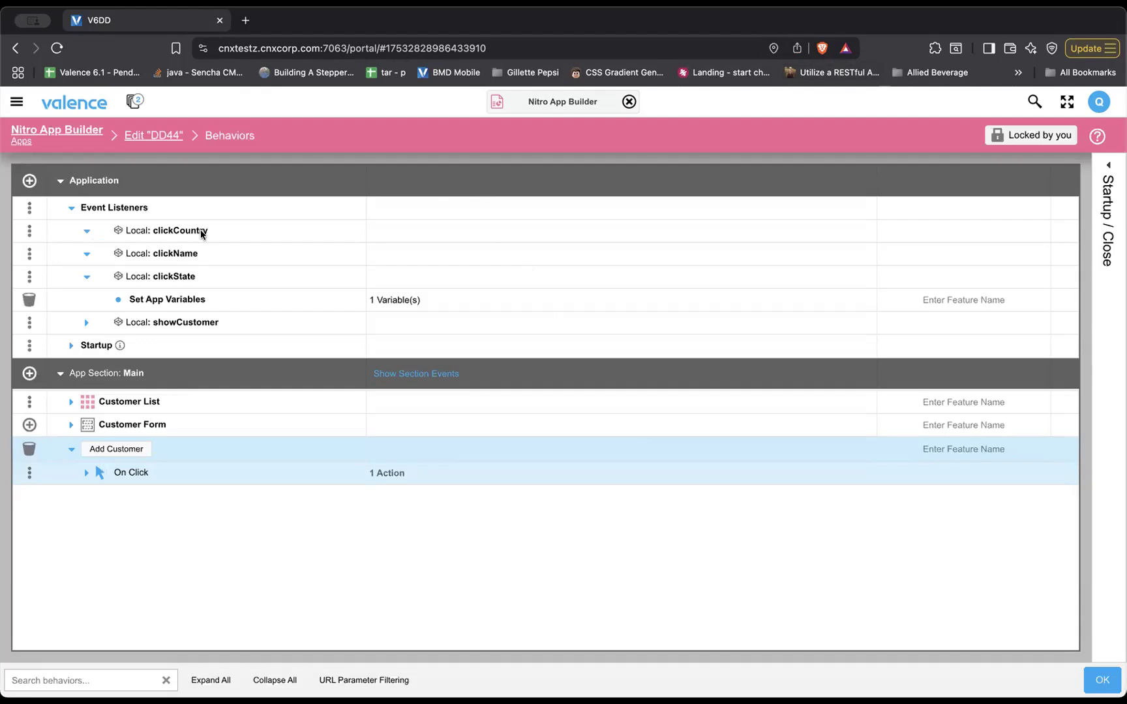
Add a Set App Variables action to the clickCountry listener that sets focusFieldName to the country column's field name, and save it.
click(29, 231)
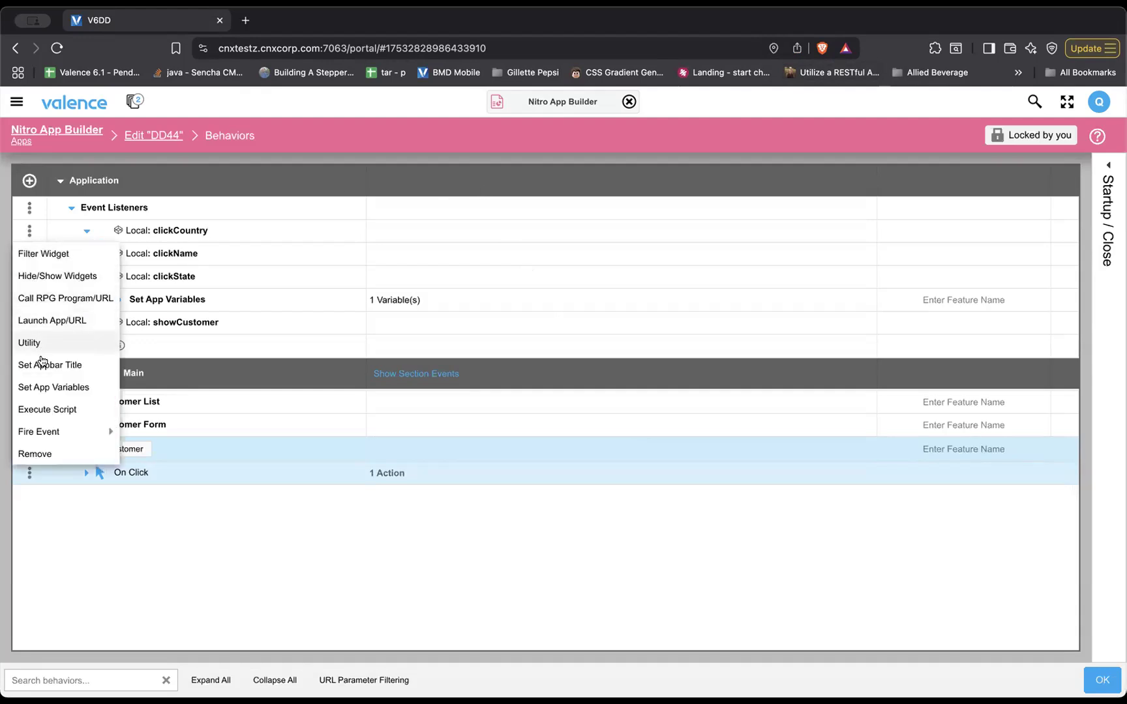
click(43, 387)
click(502, 346)
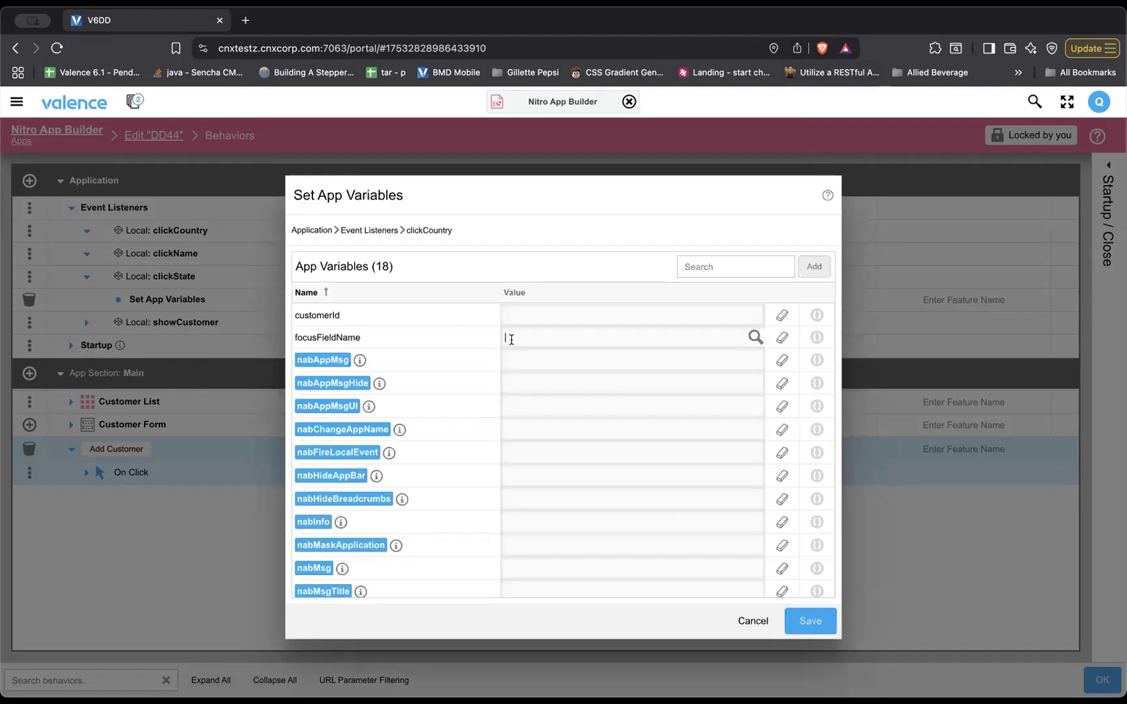
text(cc)
click(808, 620)
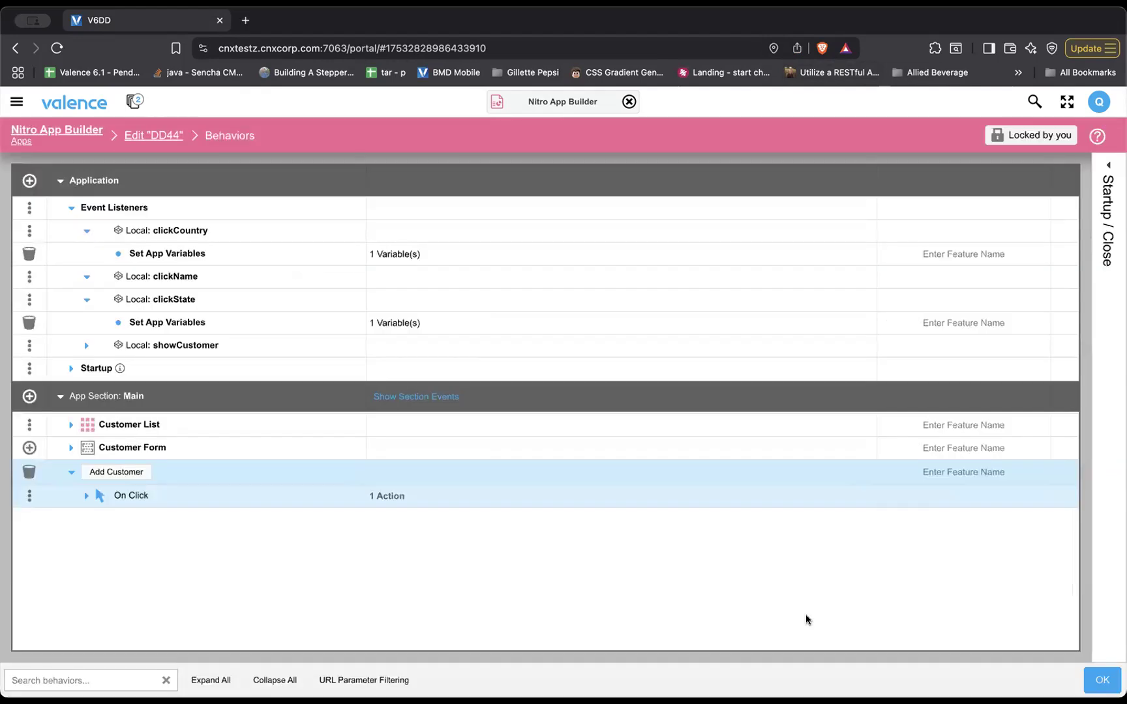
click(86, 232)
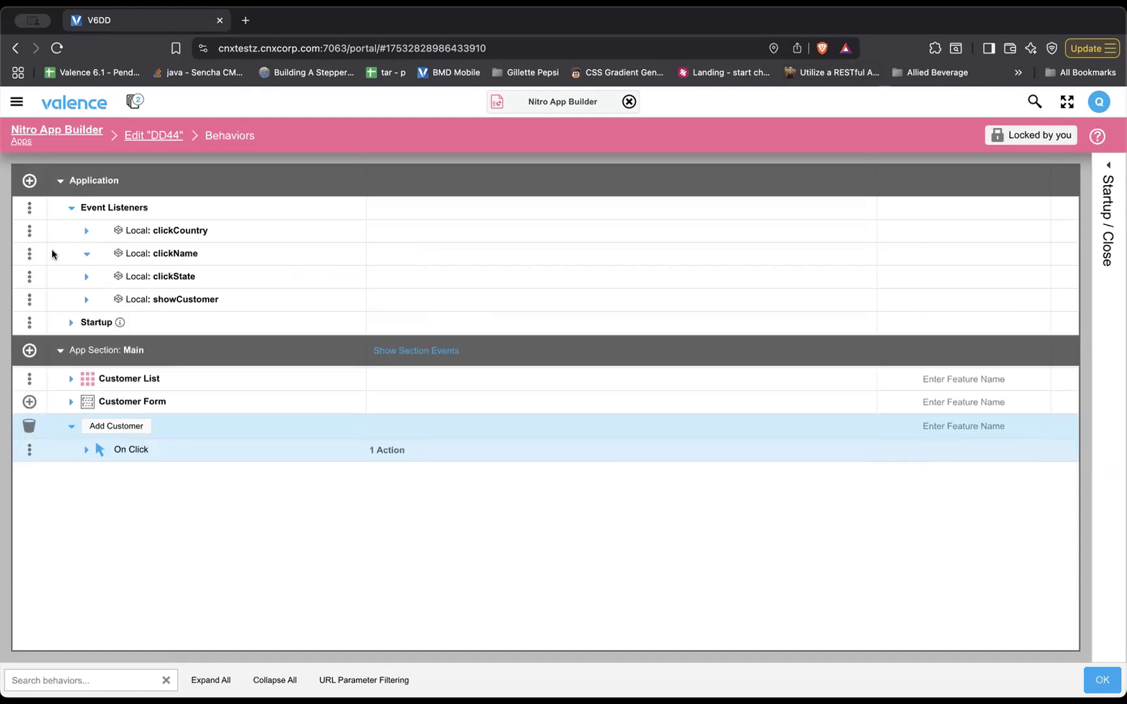
Give the clickName listener a Set App Variables action setting focusFieldName to CNAME, then apply the behaviors and save the DD44 app.
click(29, 254)
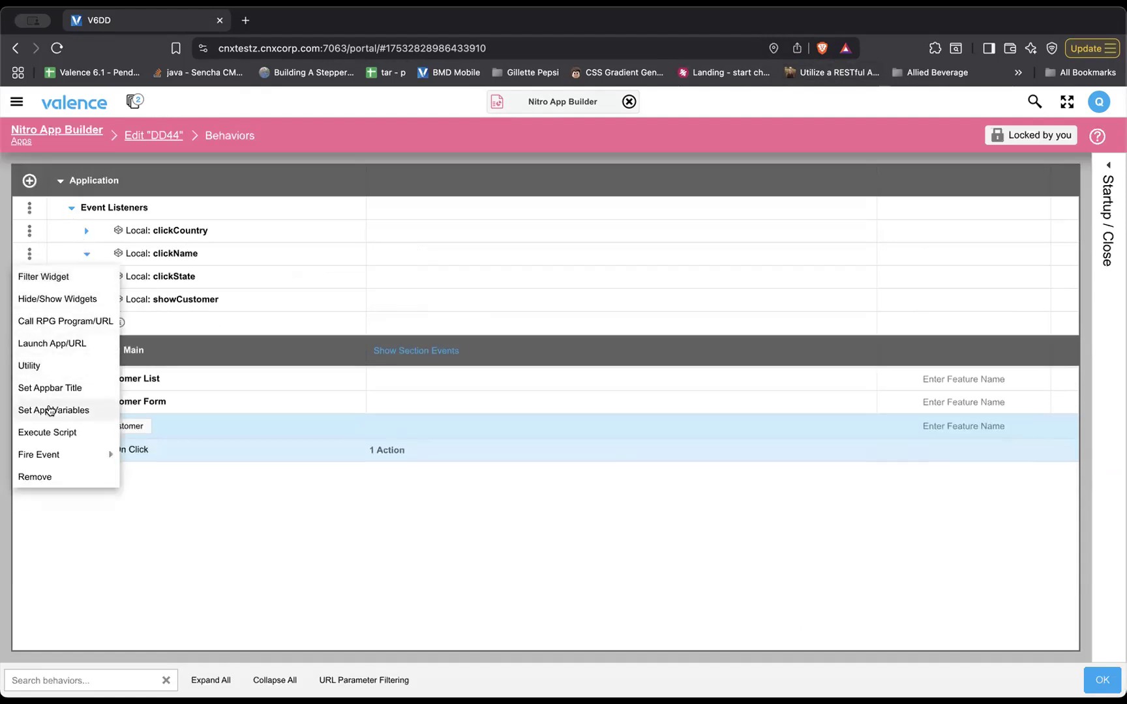
click(53, 410)
click(506, 338)
text(d)
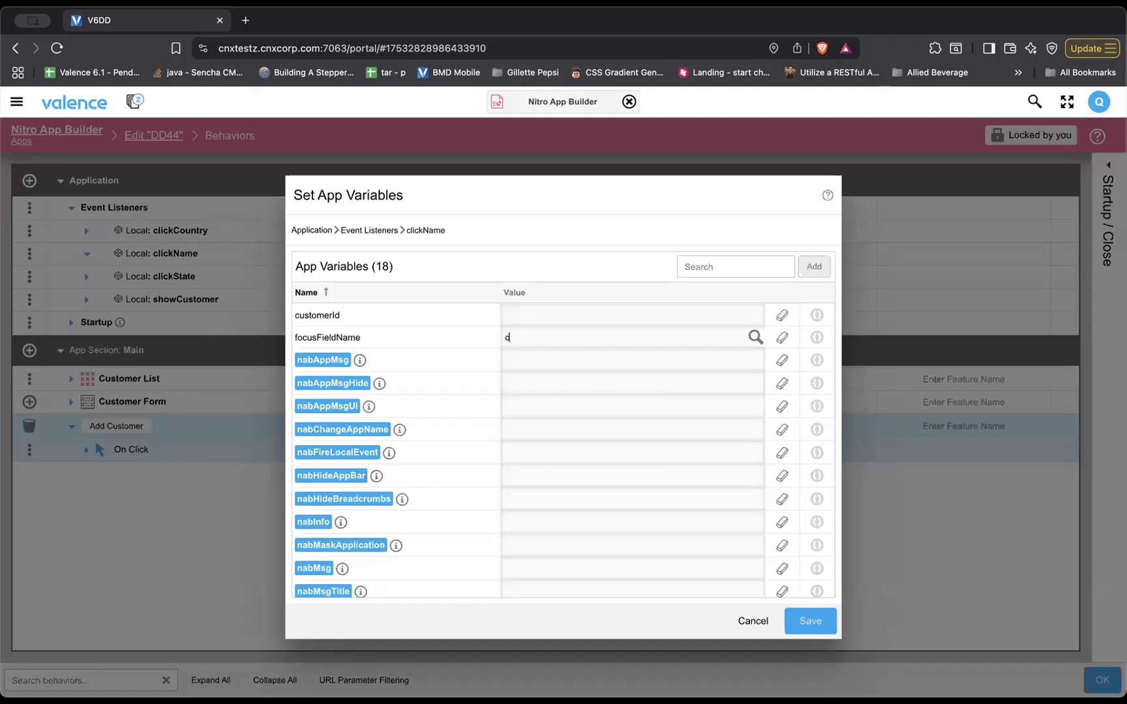
text(NAME)
key(Tab)
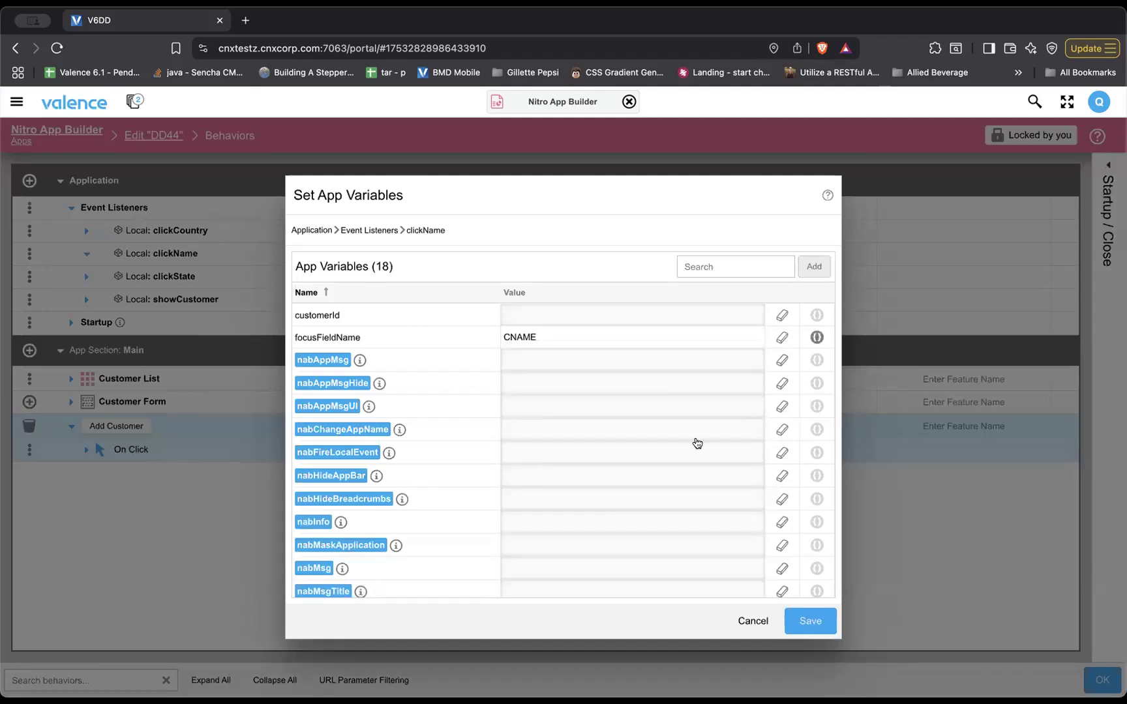
click(806, 620)
click(1102, 680)
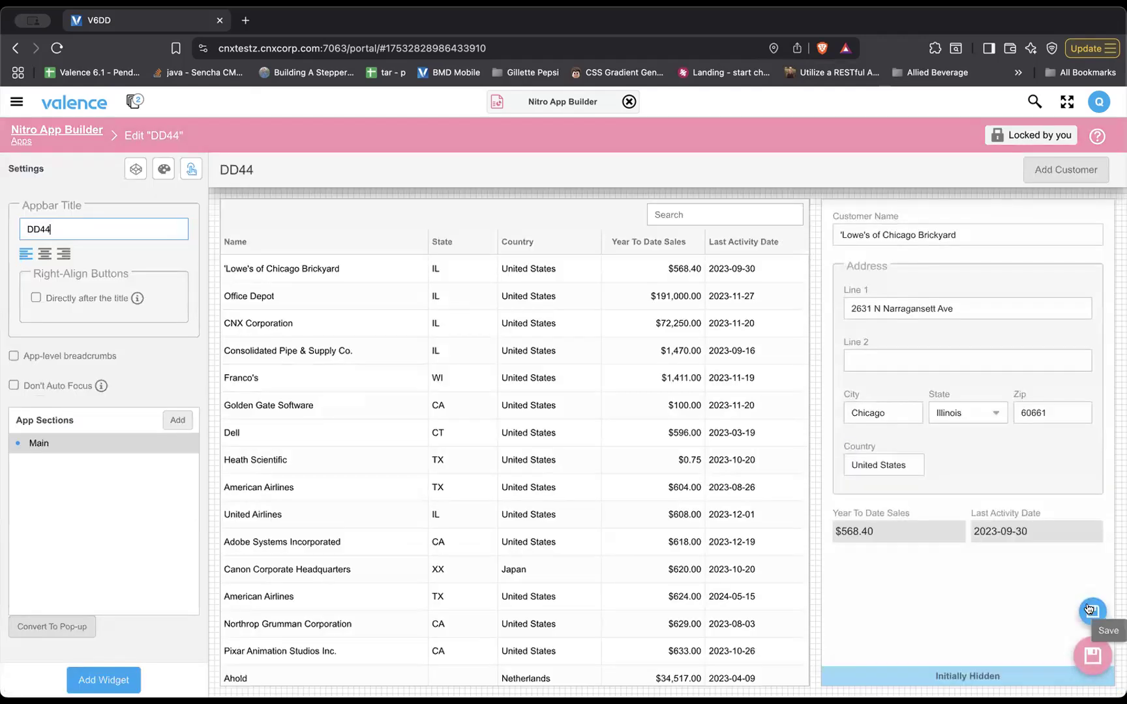
click(1091, 610)
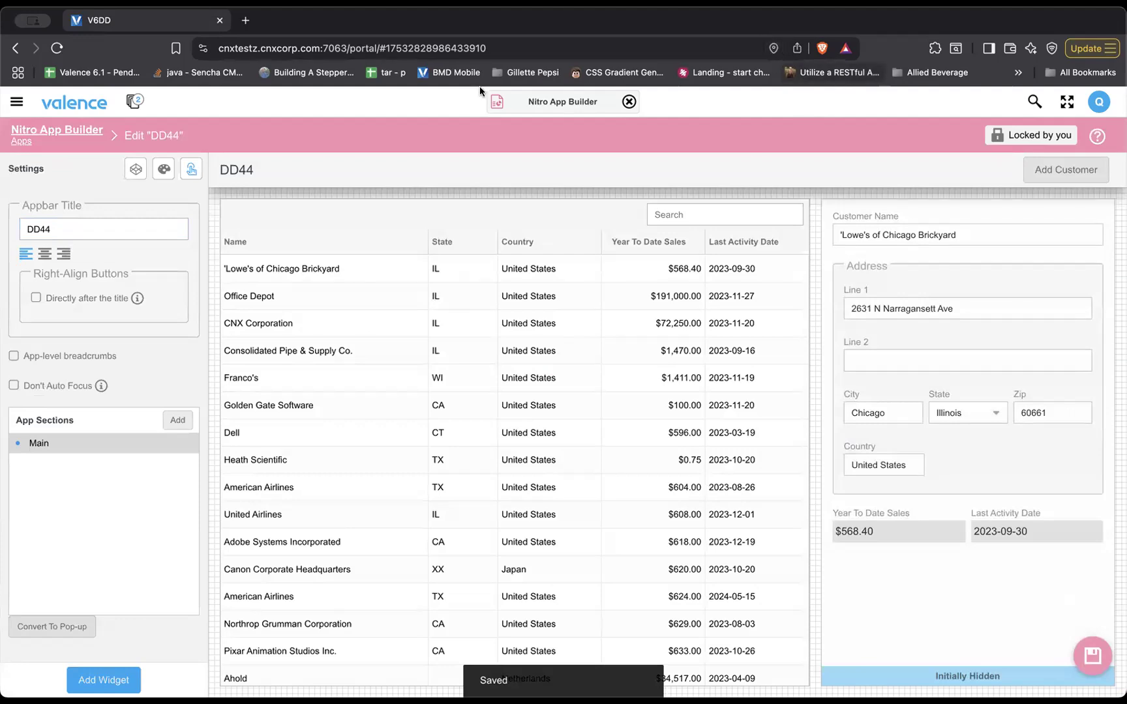
Switch to the running DD44 app, reload its frame and test the State cell of Consolidated Pipe & Supply Co.
drag(497, 103, 458, 130)
right_click(459, 130)
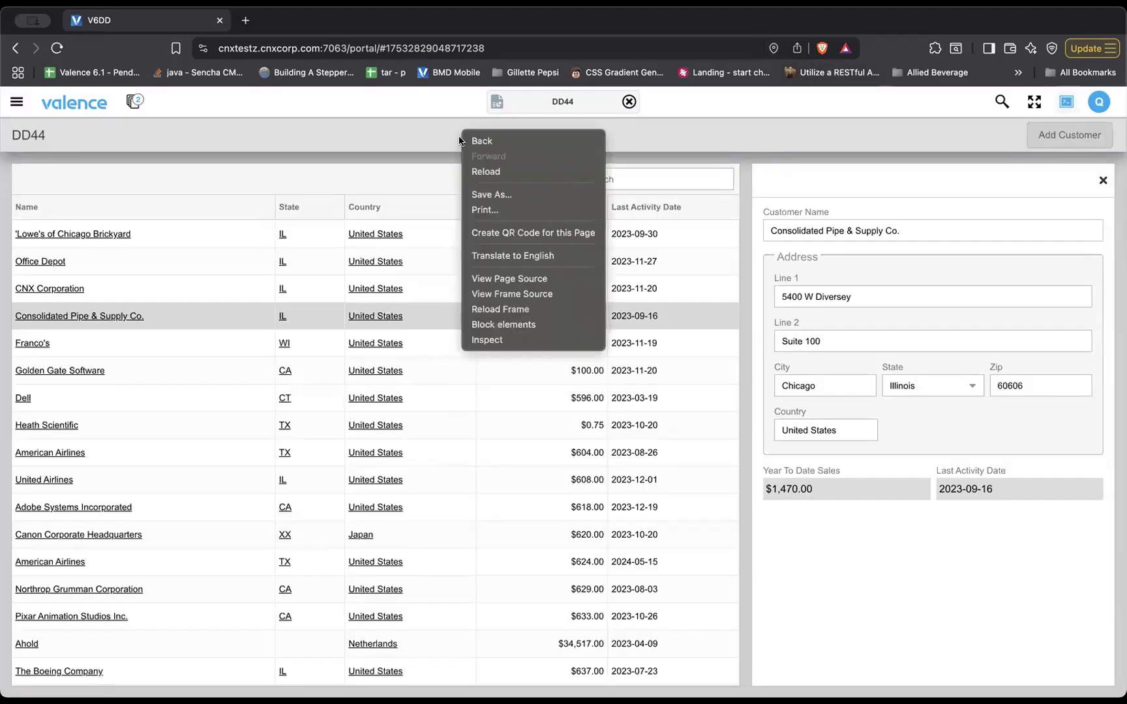
click(500, 309)
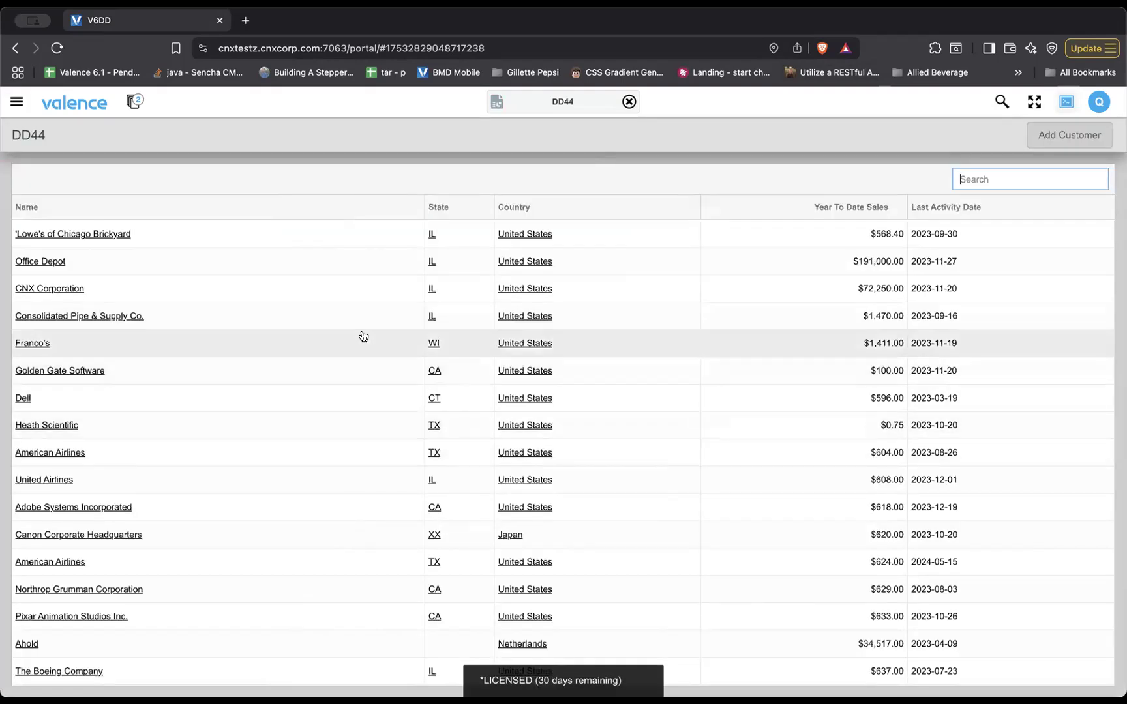
click(427, 320)
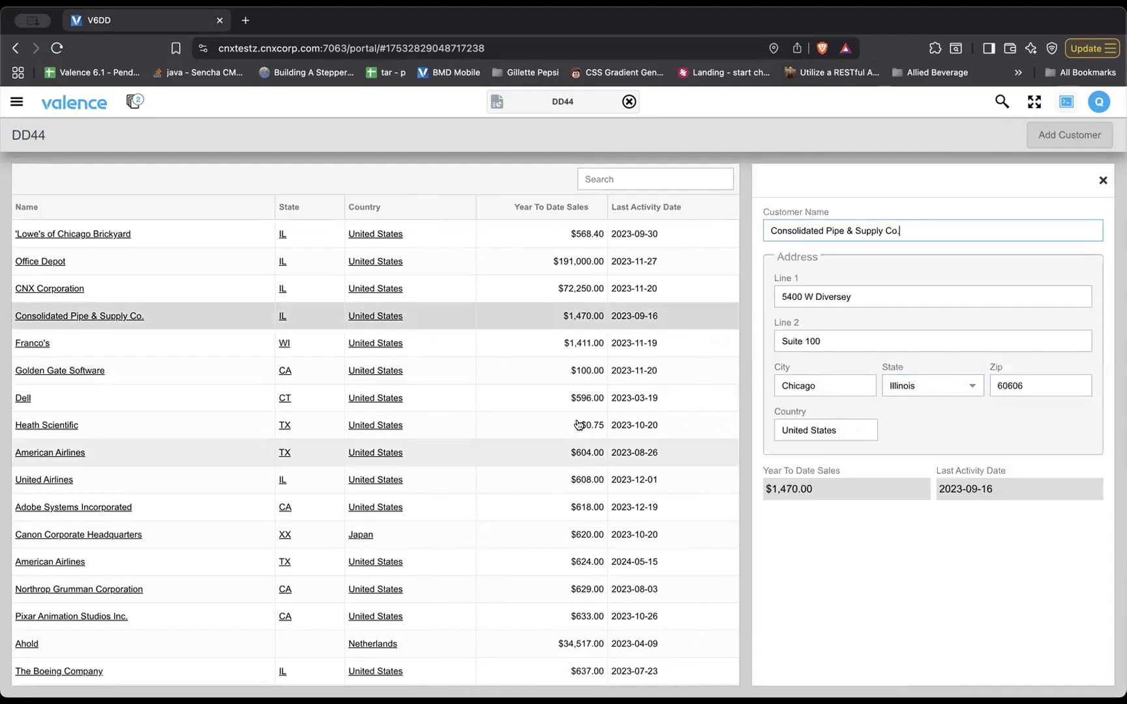
Test field focus with the Country cell of the second American Airlines row and the Name cell of Consolidated Pipe & Supply Co.
click(369, 563)
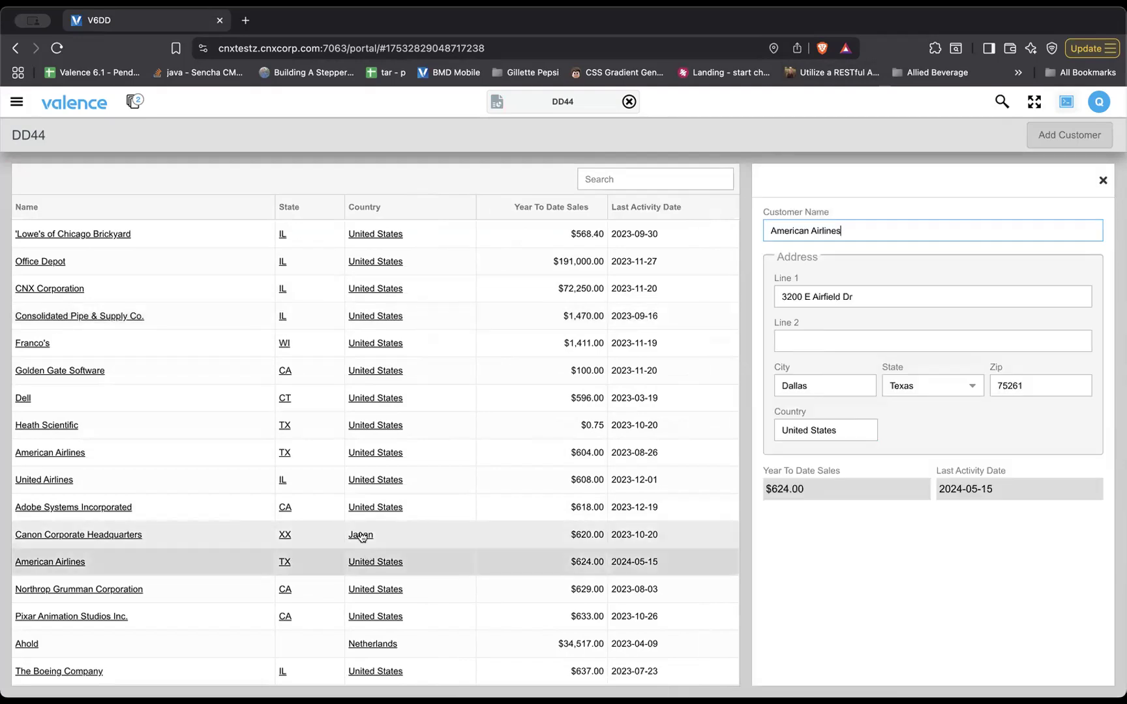
click(118, 318)
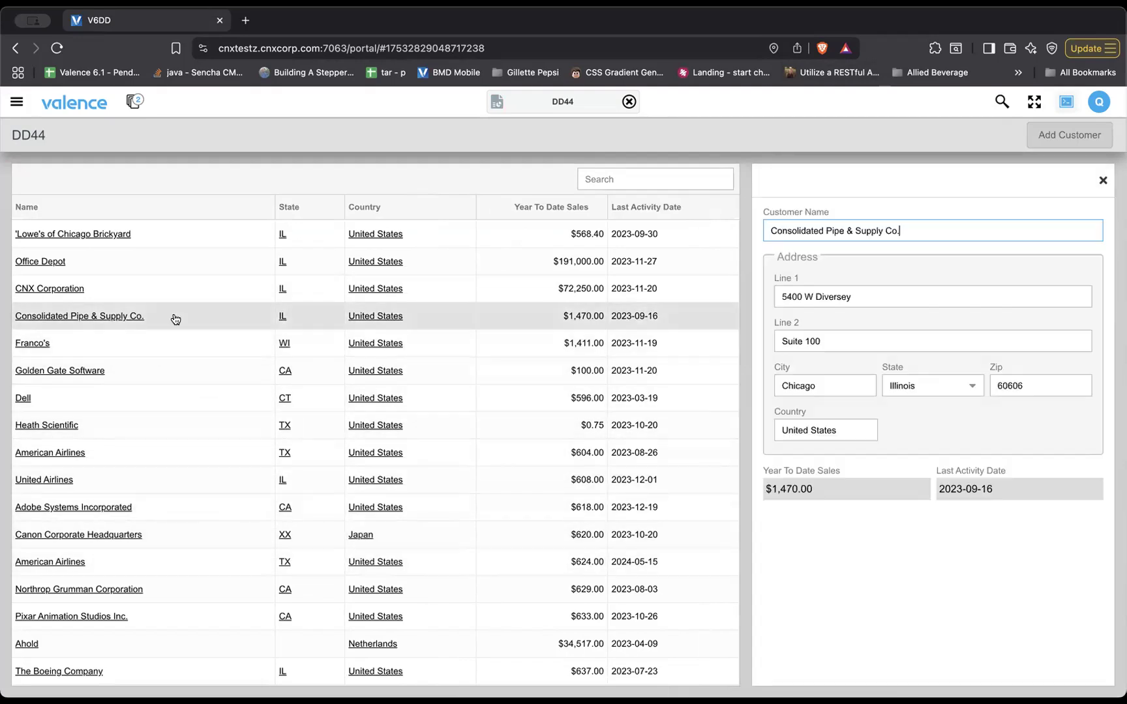
Switch to Nitro App Builder, enable Don't Auto Focus in DD44's settings and save the app.
click(497, 101)
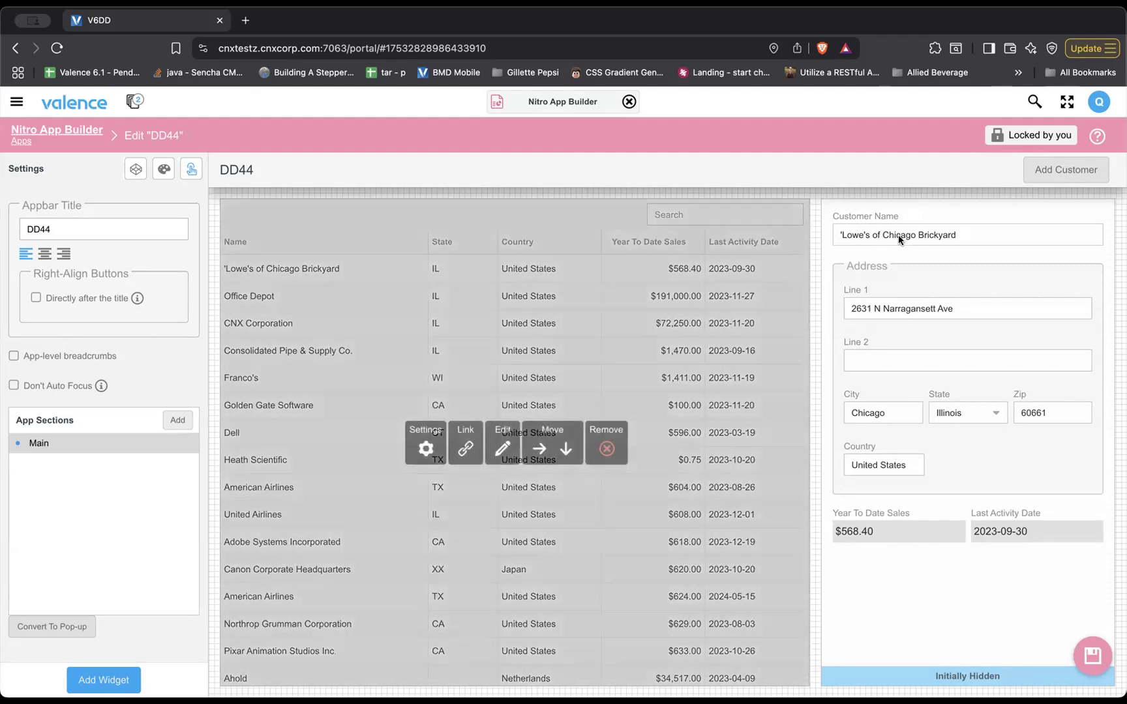
mouse_move(953, 236)
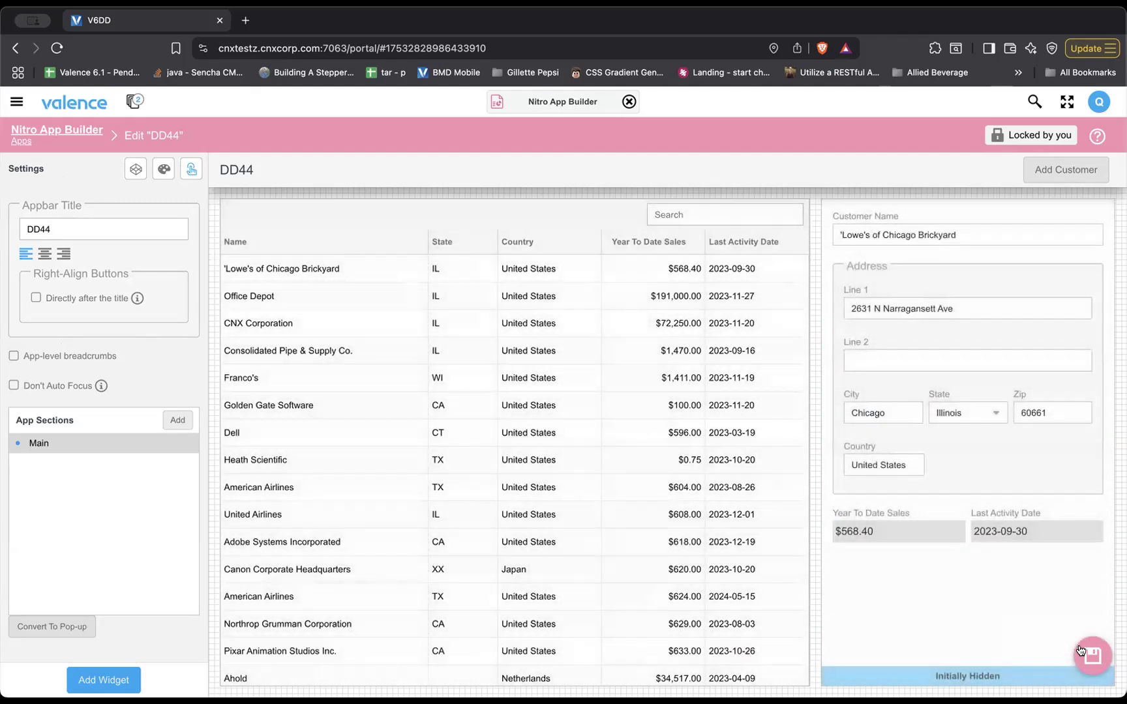
click(1080, 650)
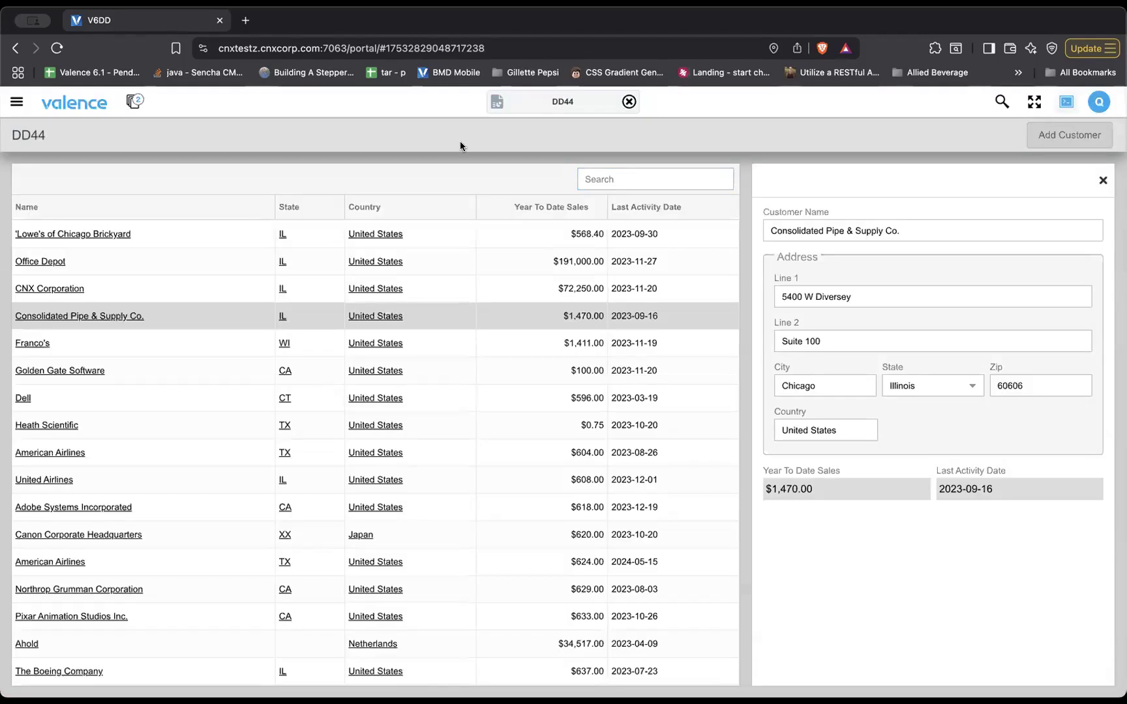
Reload the DD44 app's frame and test field focus with Office Depot's Country, Dell's State and CNX Corporation's Name cells.
right_click(464, 132)
click(497, 310)
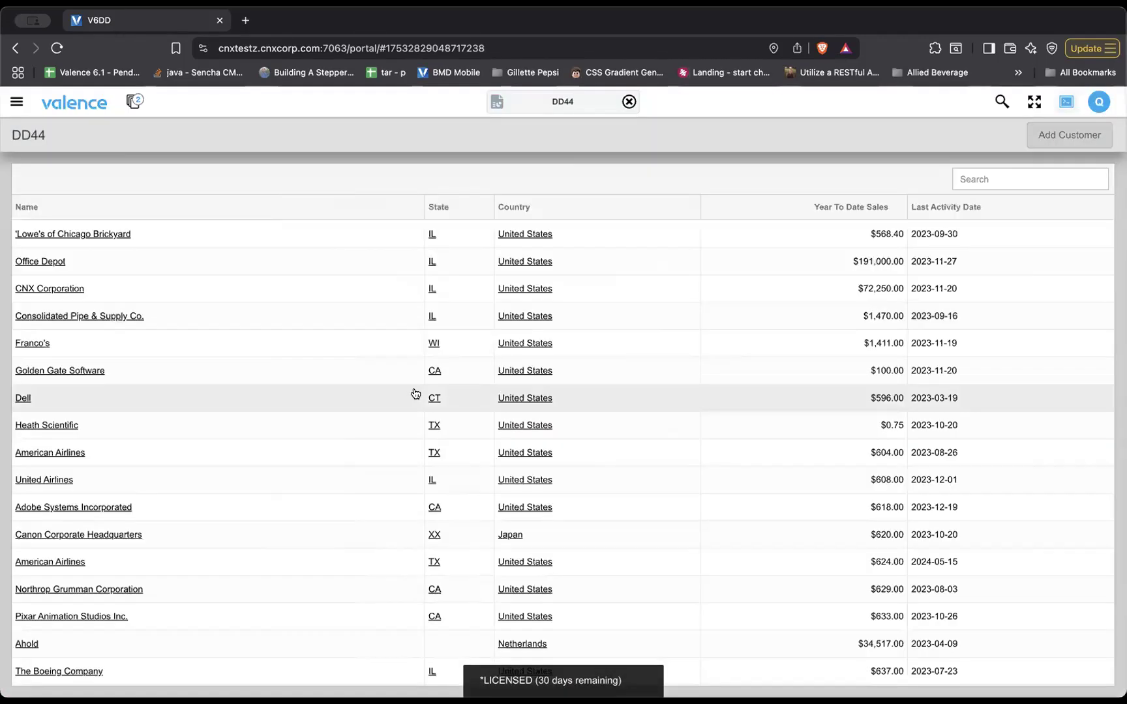
click(523, 264)
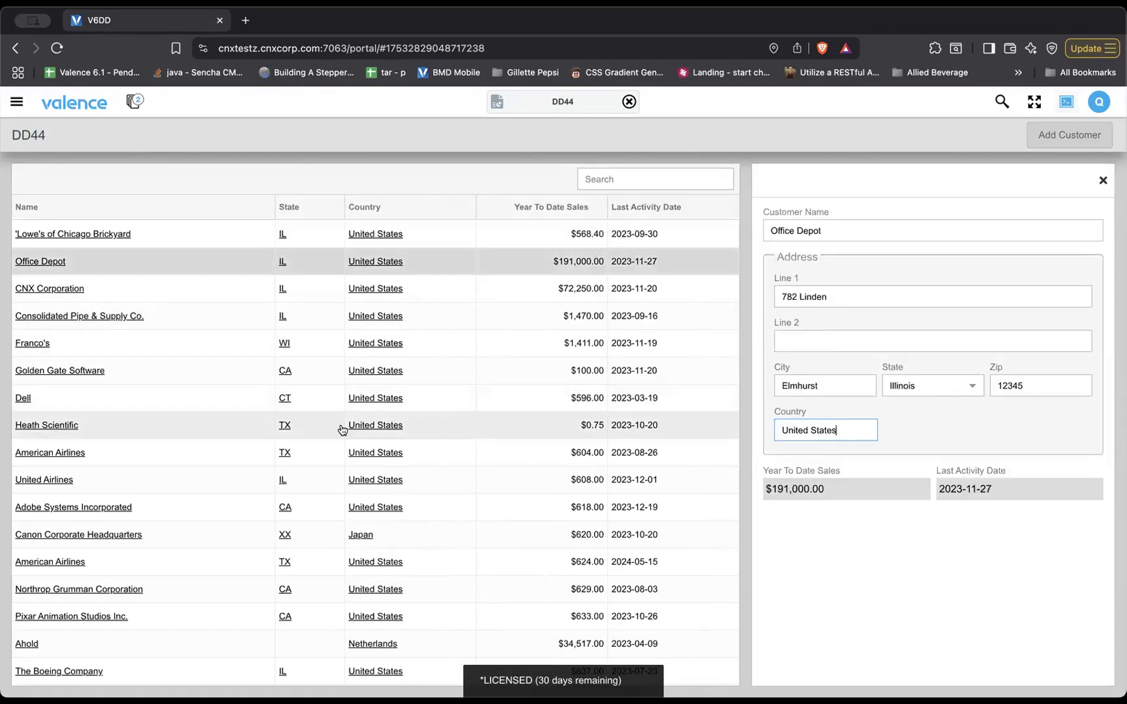
click(285, 396)
key(Down)
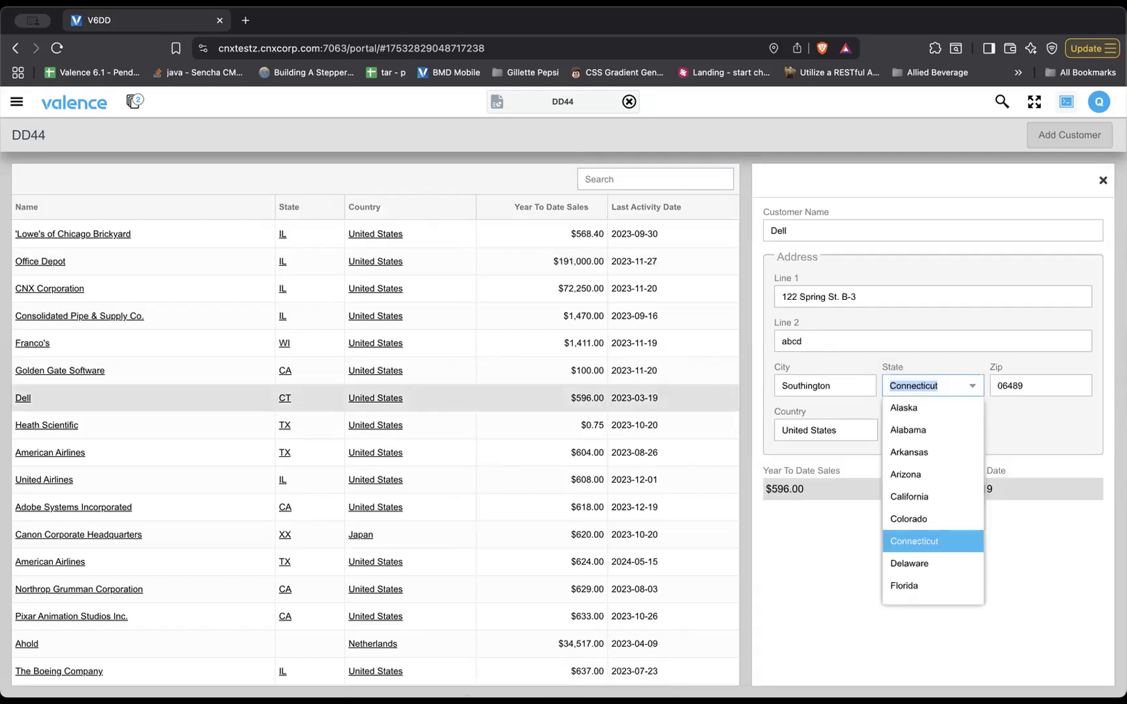
click(38, 290)
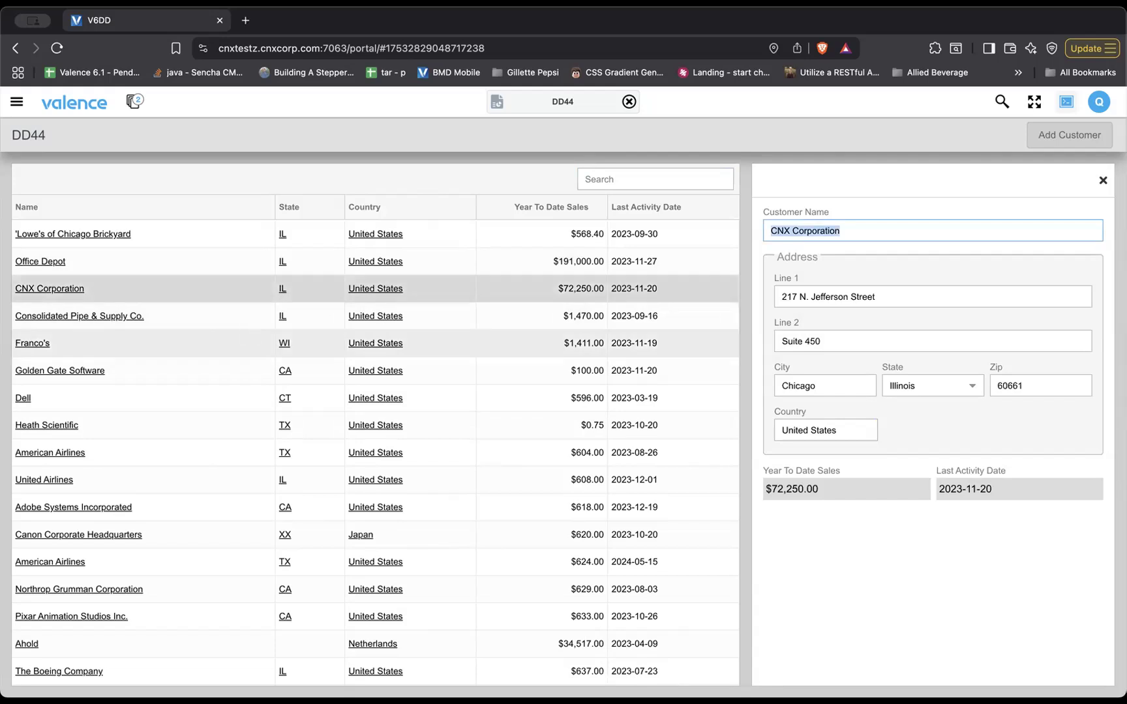
Test field focus further down the customer list with L'Oréal's Name, Psa Peugeot Citroën's Country and Big Lots' State cells.
scroll(354, 601, down, 15)
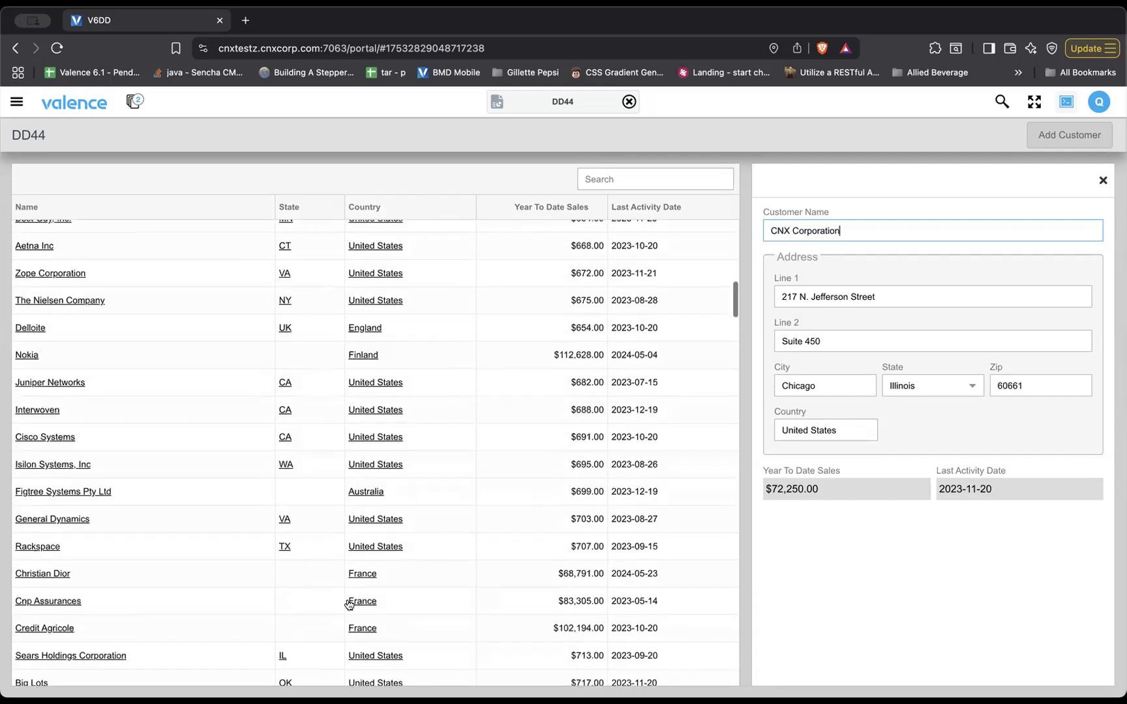
click(79, 475)
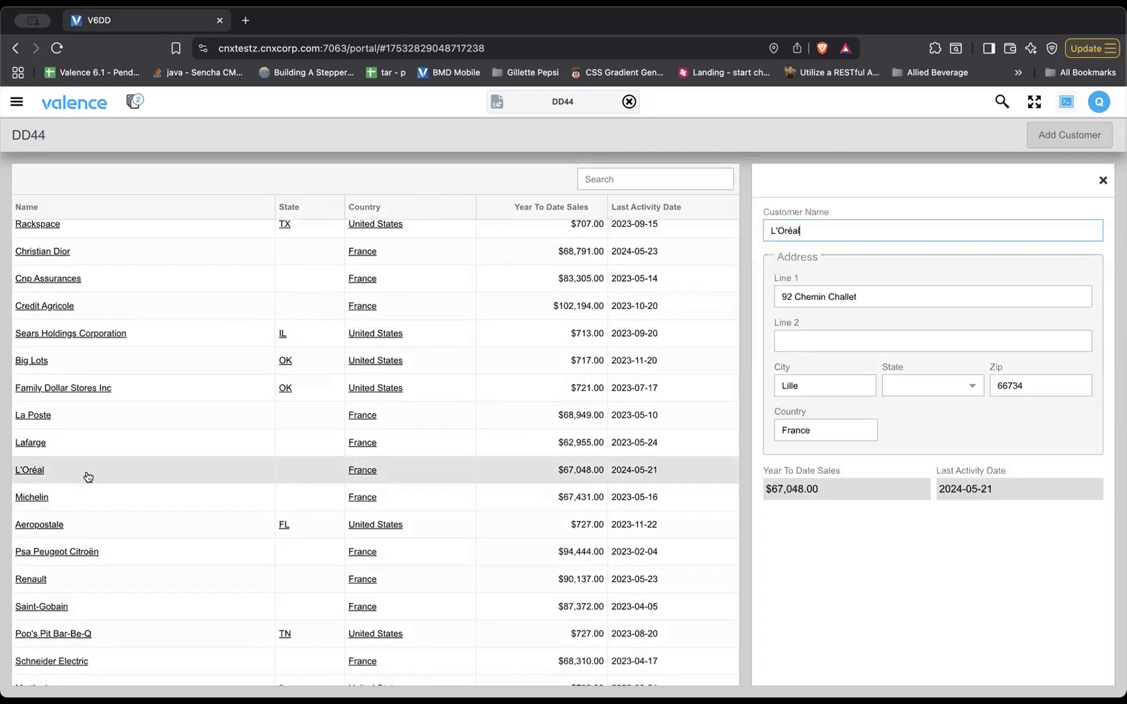
click(369, 553)
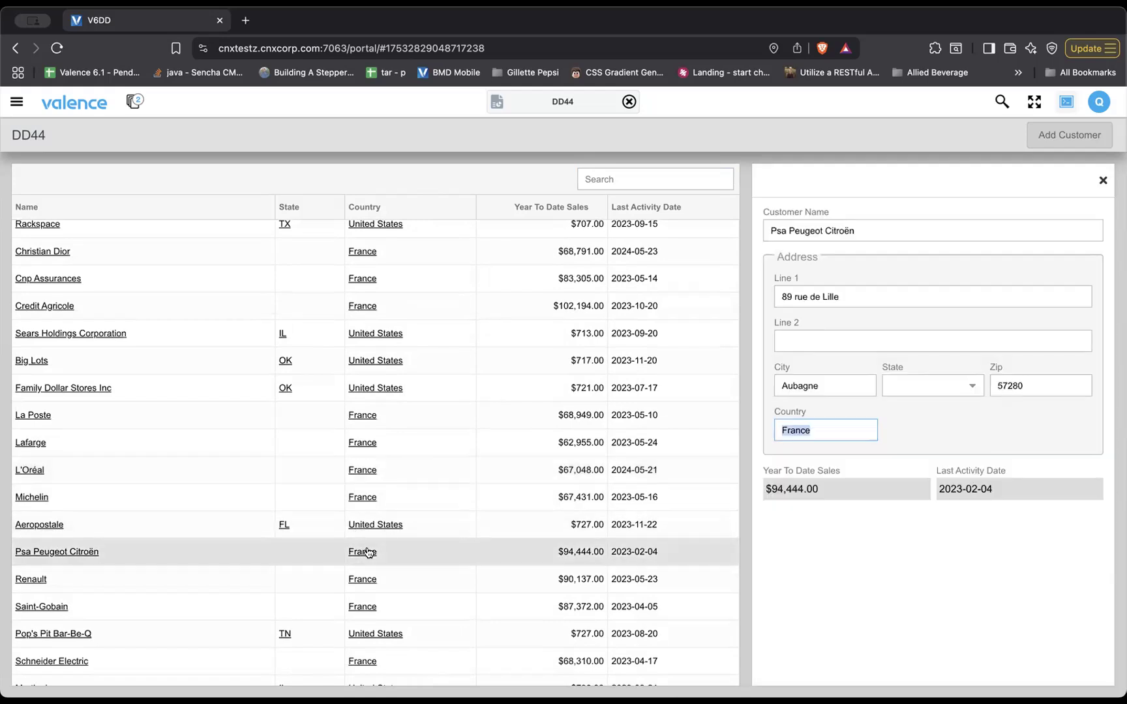
click(284, 360)
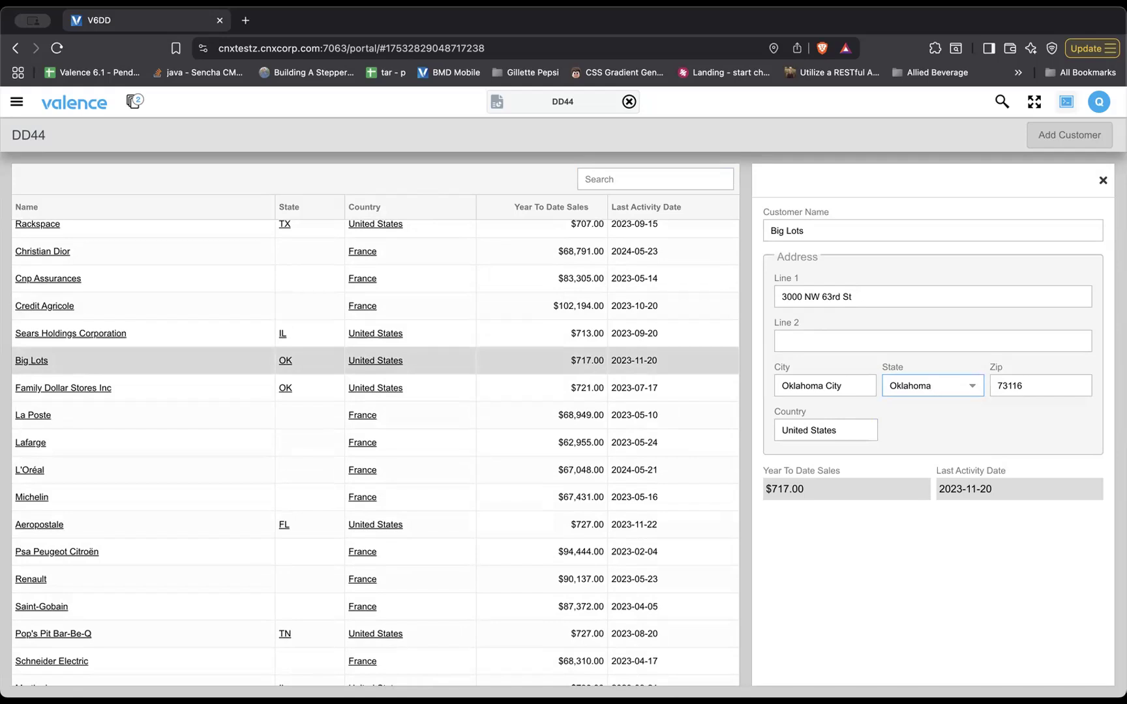
Test the non-link Year To Date Sales cells of Sears Holdings Corporation, Psa Peugeot Citroën and Reza's Restaurant.
click(473, 137)
click(523, 333)
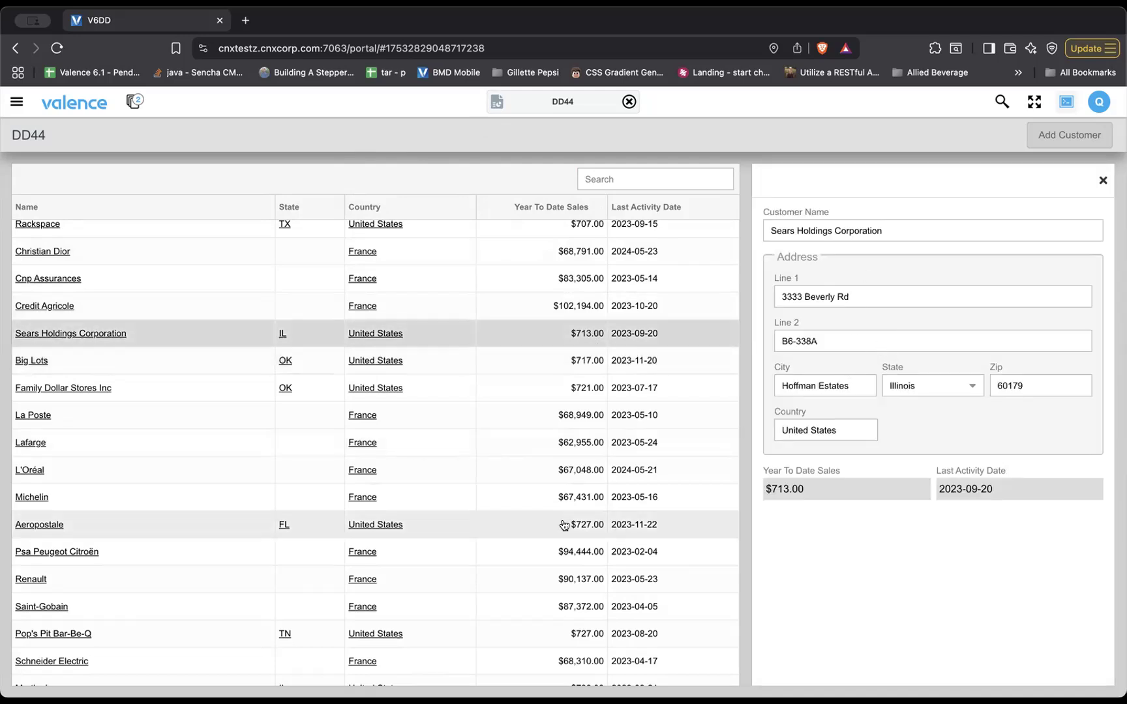
click(551, 549)
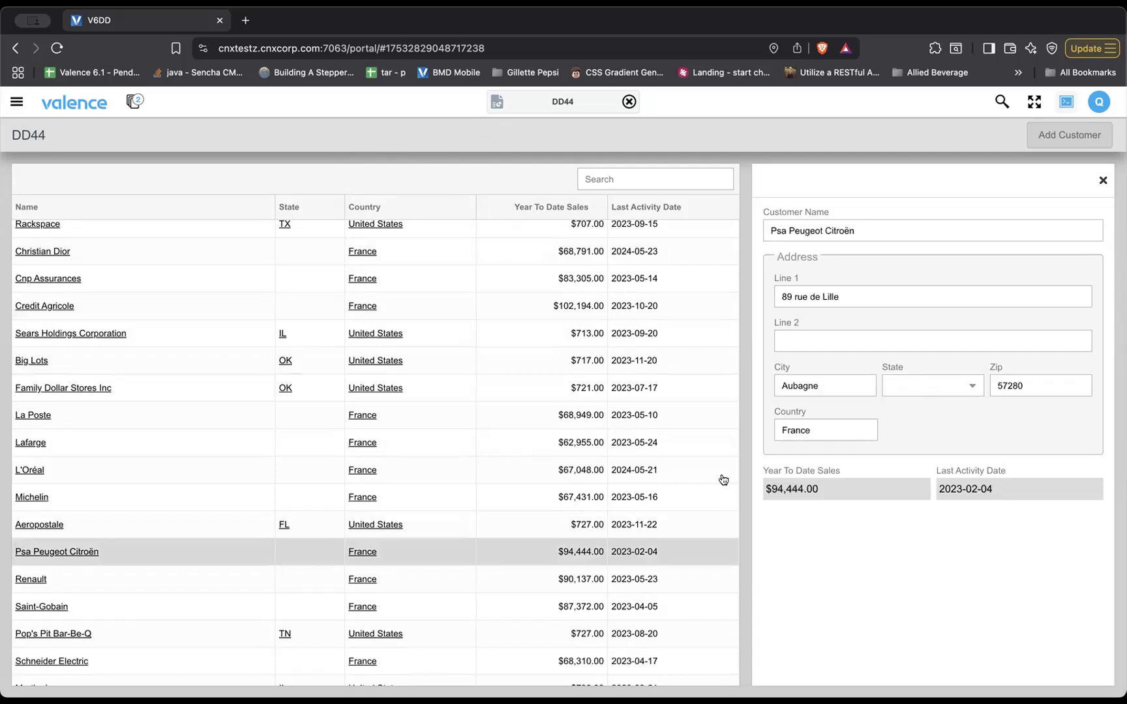
scroll(566, 501, down, 10)
click(566, 502)
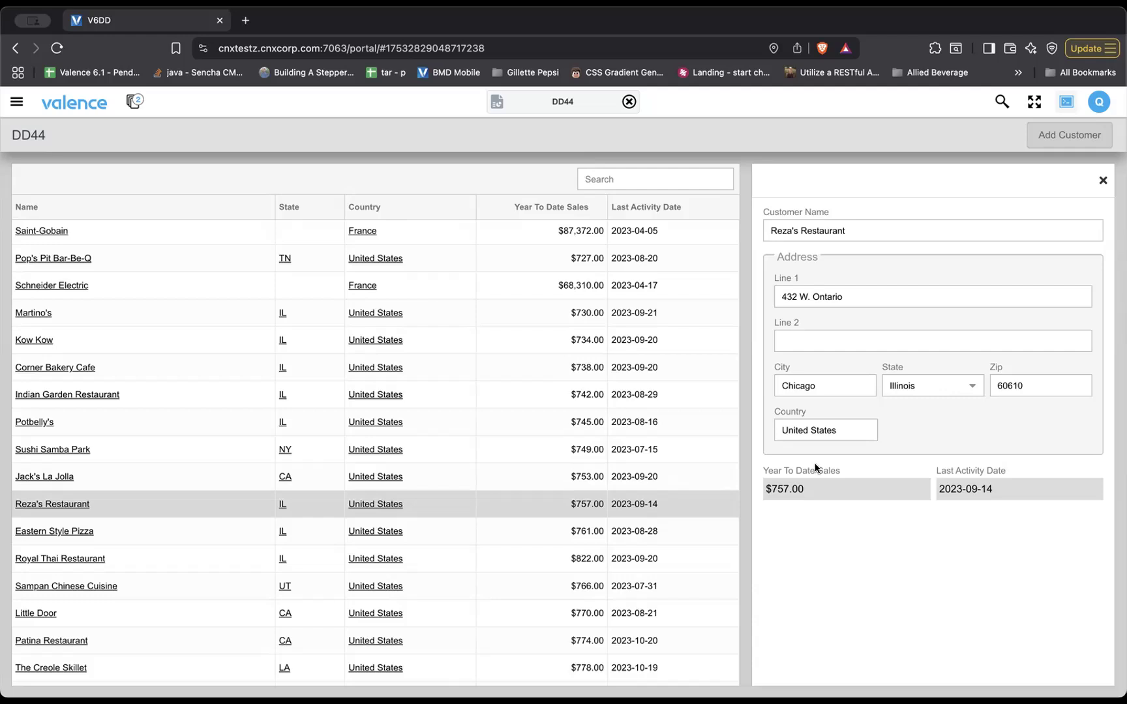
Compare form focus between sales cells, including Schneider Electric's and Saint-Gobain's, and the Country cell of Indian Garden Restaurant.
click(526, 290)
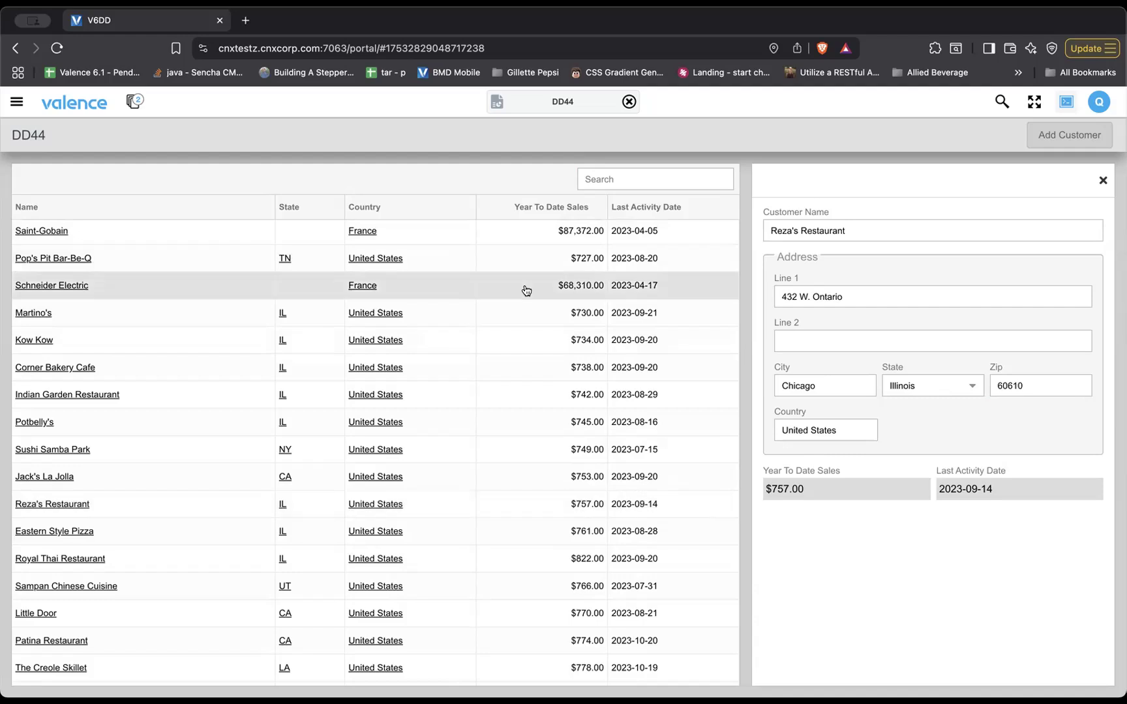
click(551, 390)
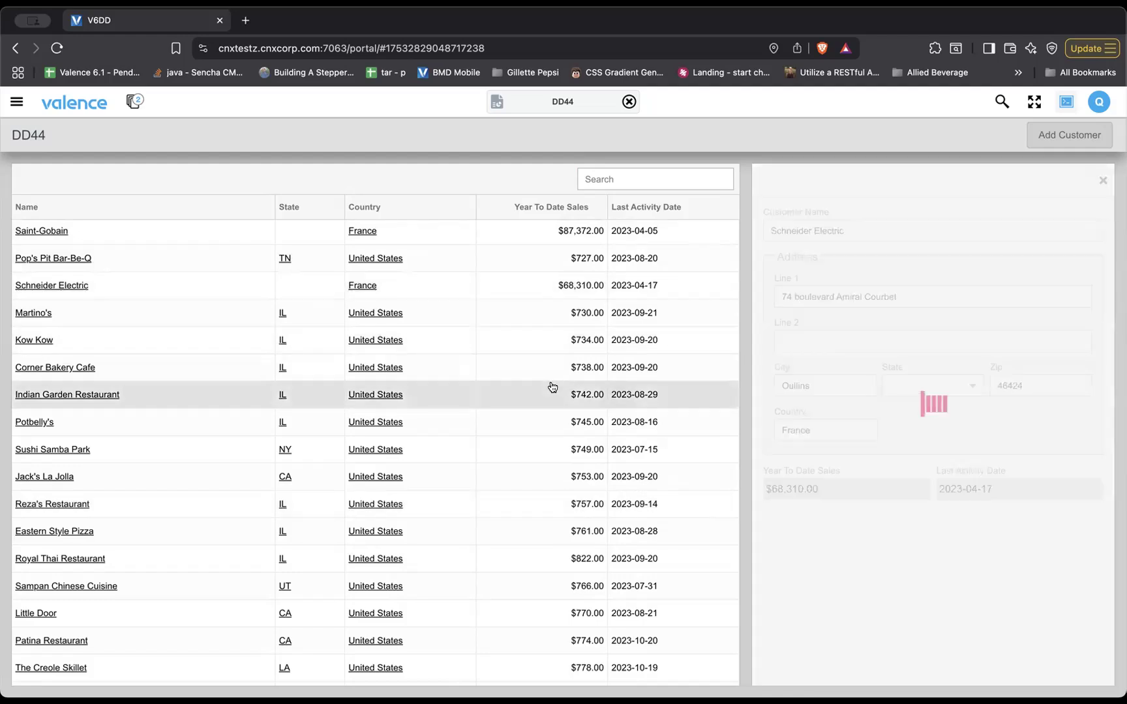
click(567, 532)
click(367, 396)
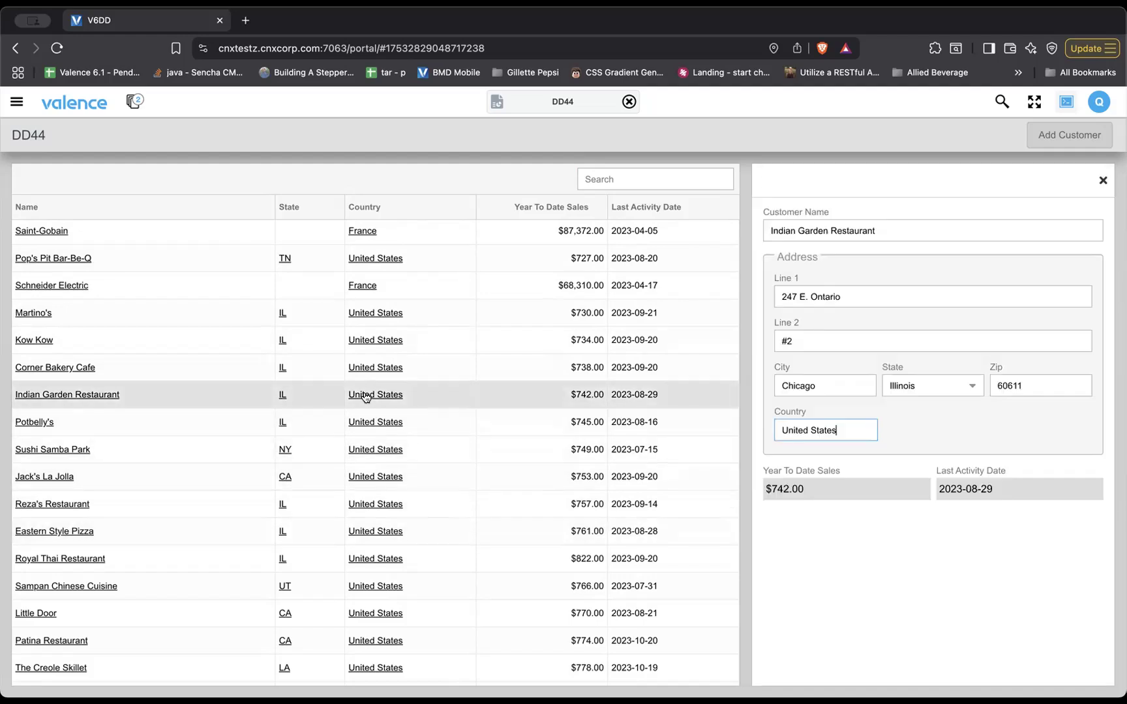
click(515, 236)
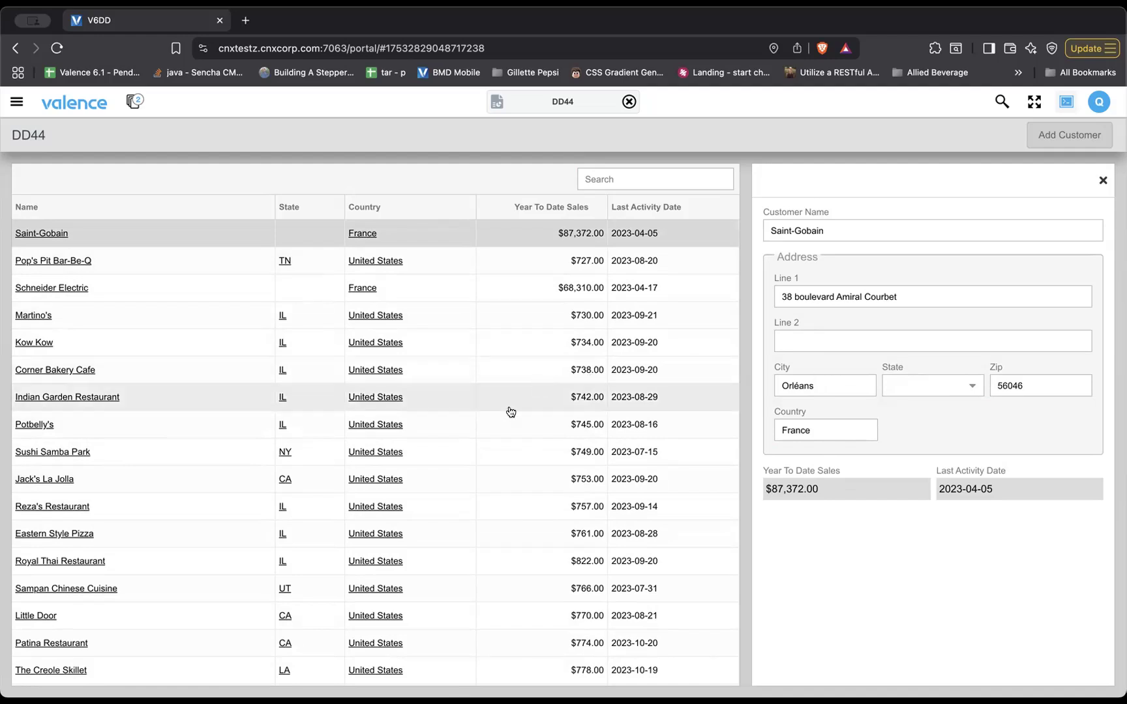
Test the Year To Date Sales cells of Consolidated Pipe & Supply Co., Dell, United Airlines, Heath Scientific and Franco's.
scroll(511, 412, down, 15)
scroll(511, 411, up, 15)
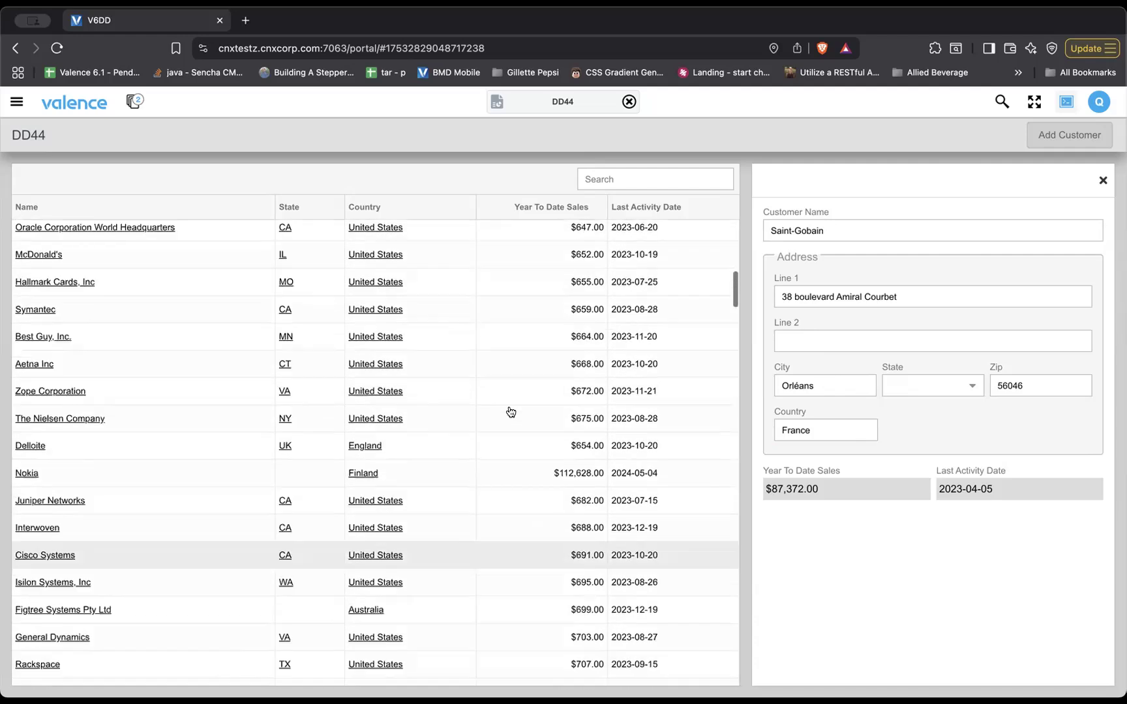
scroll(510, 411, up, 5)
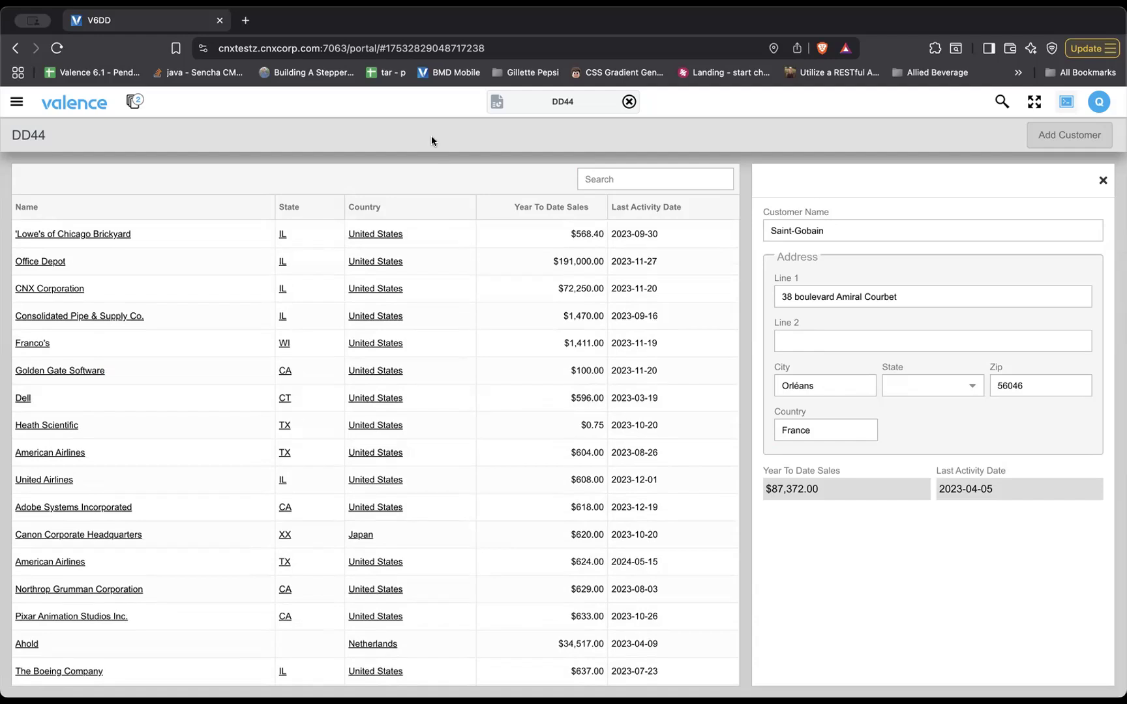
click(501, 326)
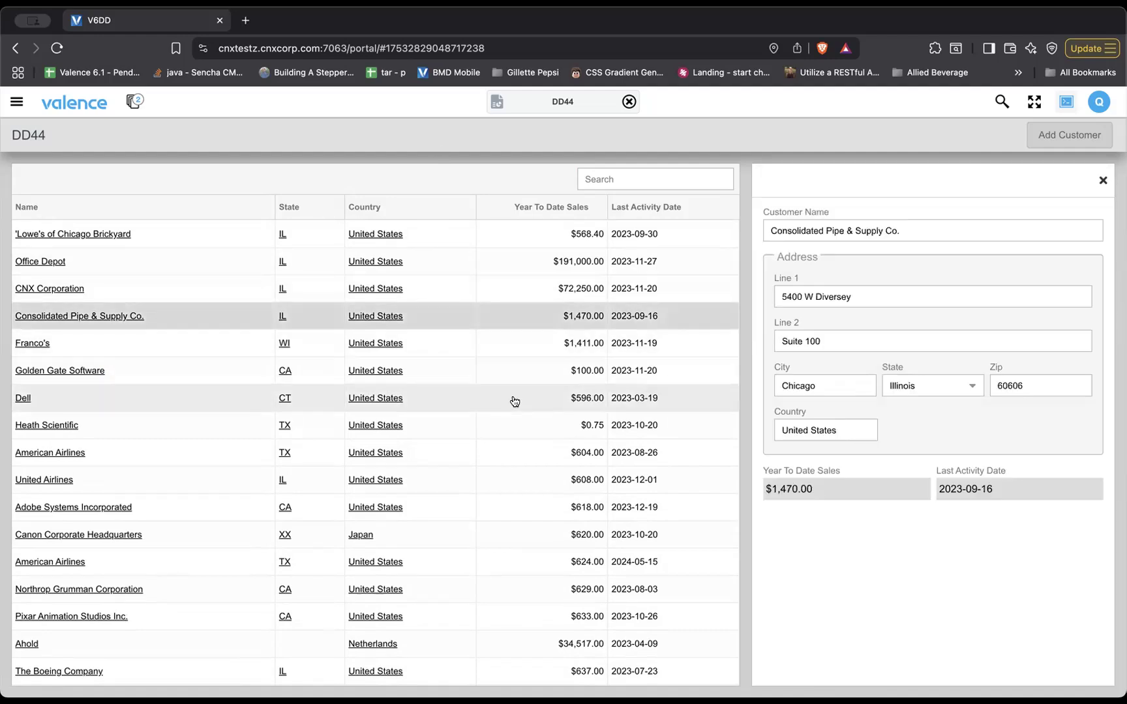
click(513, 399)
click(531, 471)
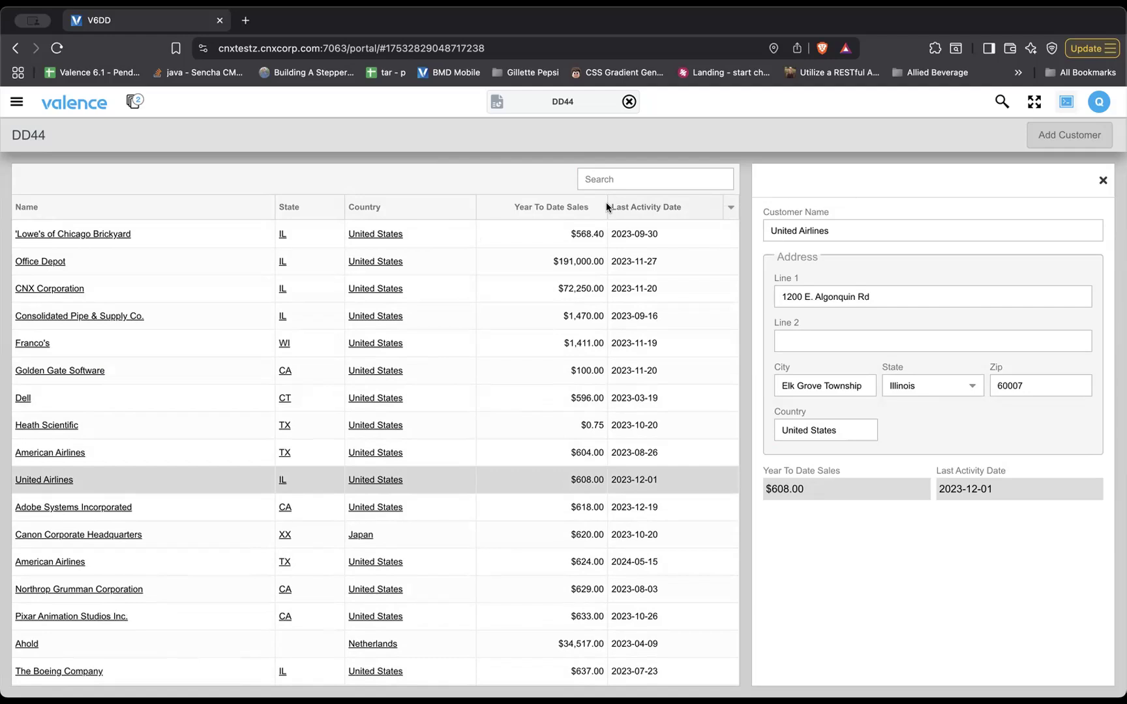
click(502, 419)
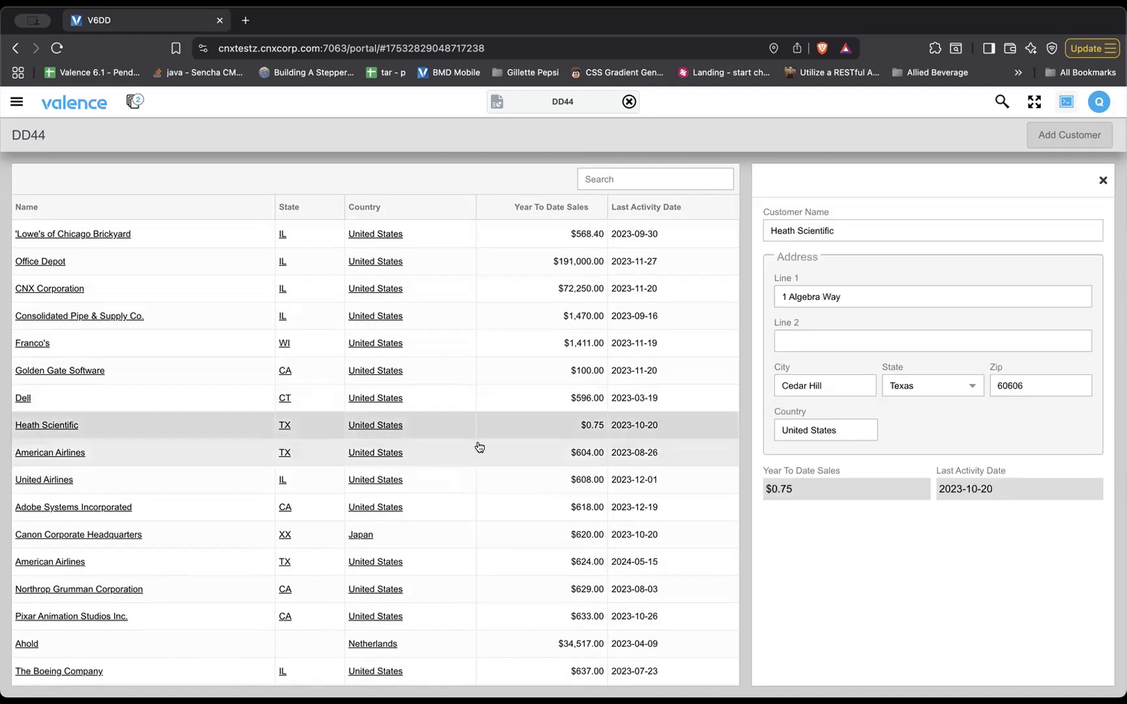
click(513, 335)
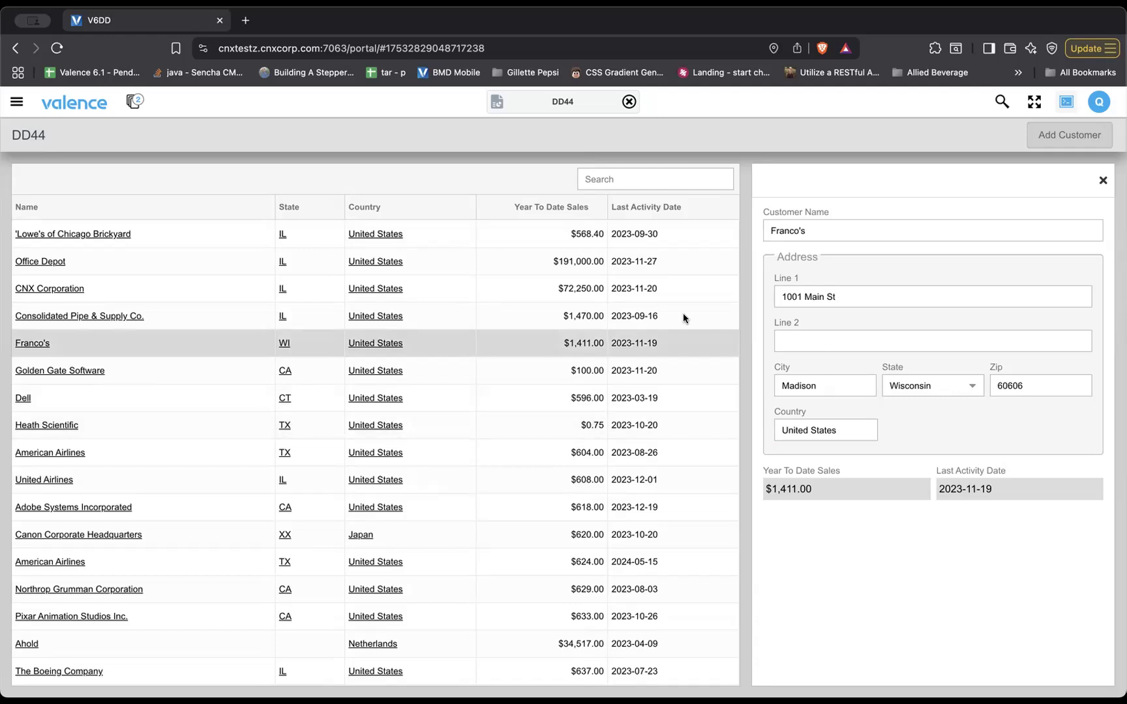
Switch to Nitro App Builder, open the Customer List widget to review its configuration, and return to the data sources list.
click(497, 102)
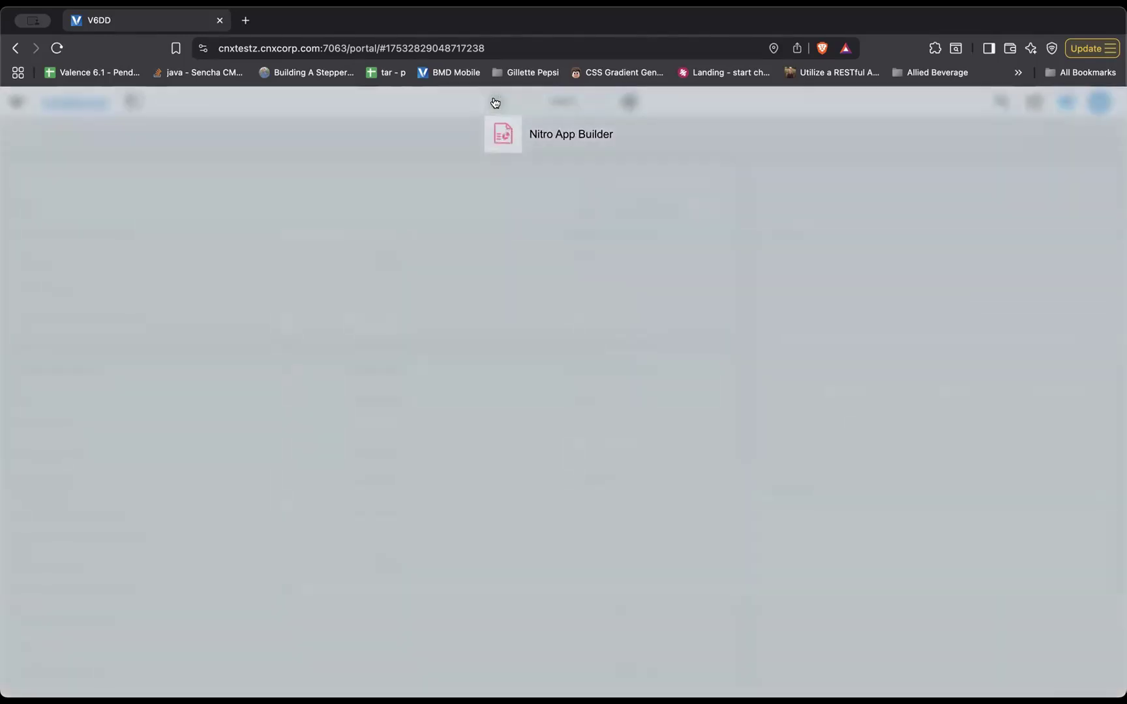
click(502, 138)
mouse_move(302, 458)
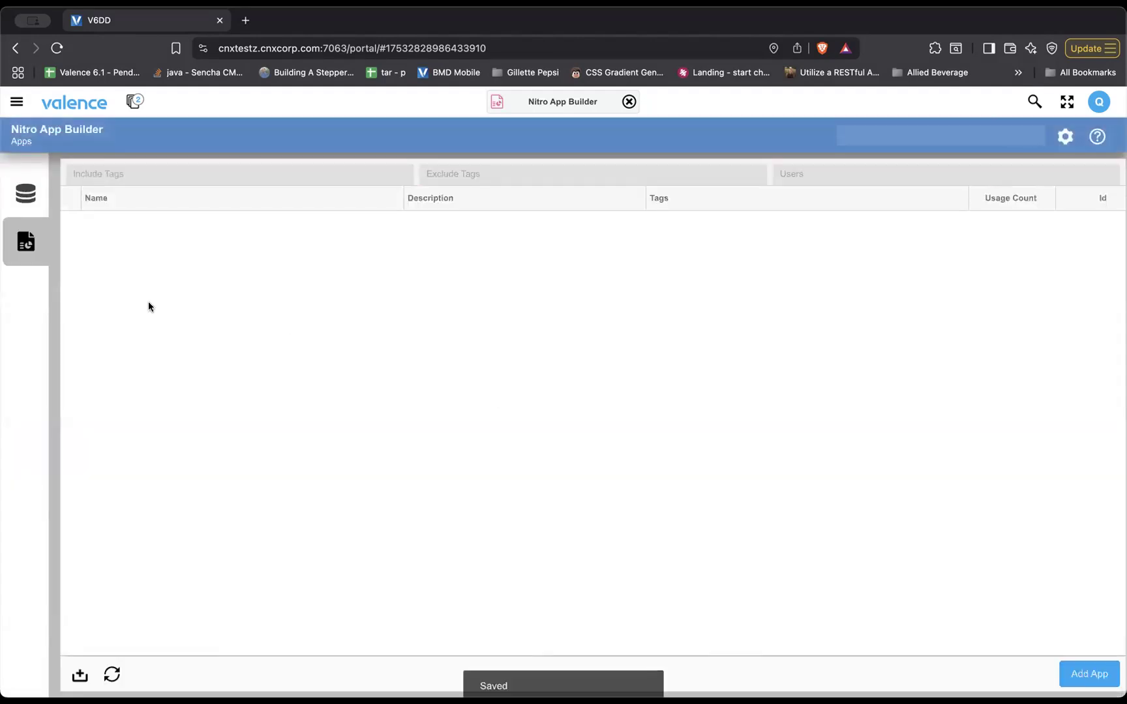
click(33, 197)
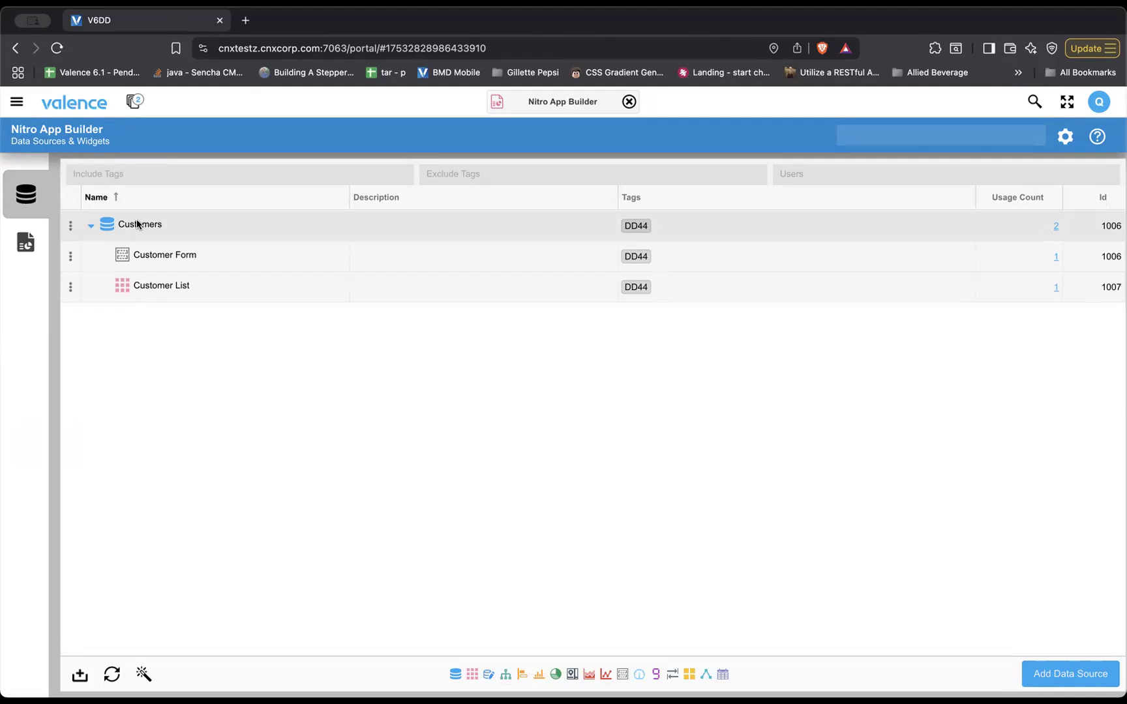
double_click(147, 287)
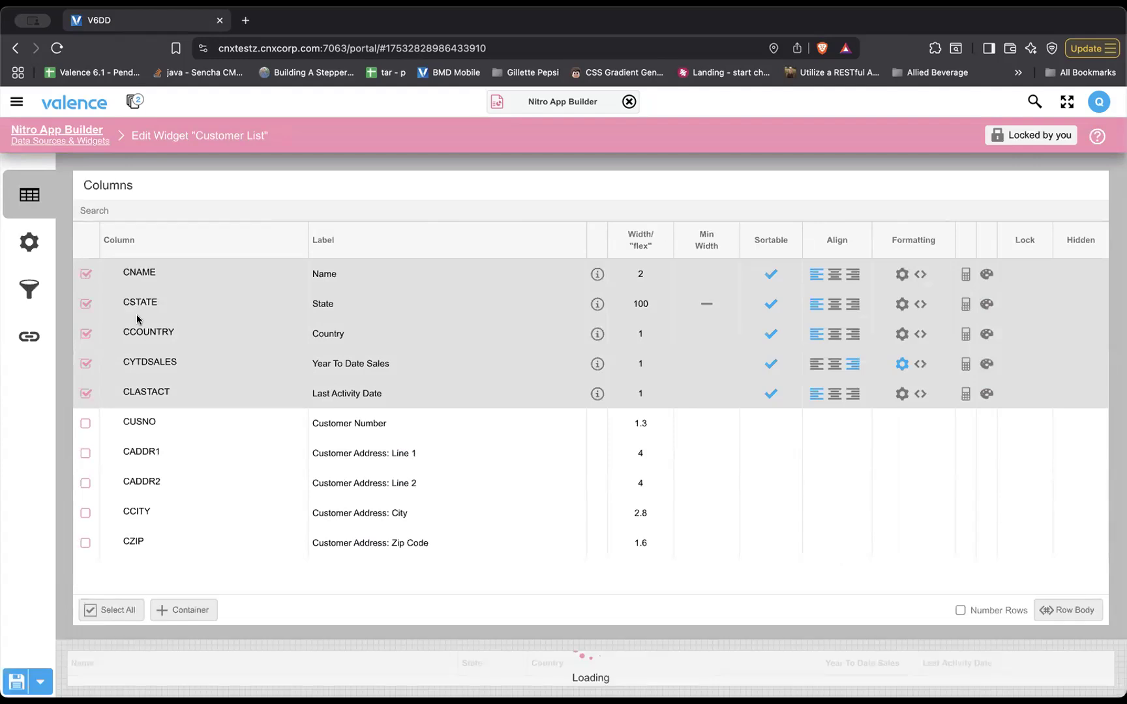
click(80, 130)
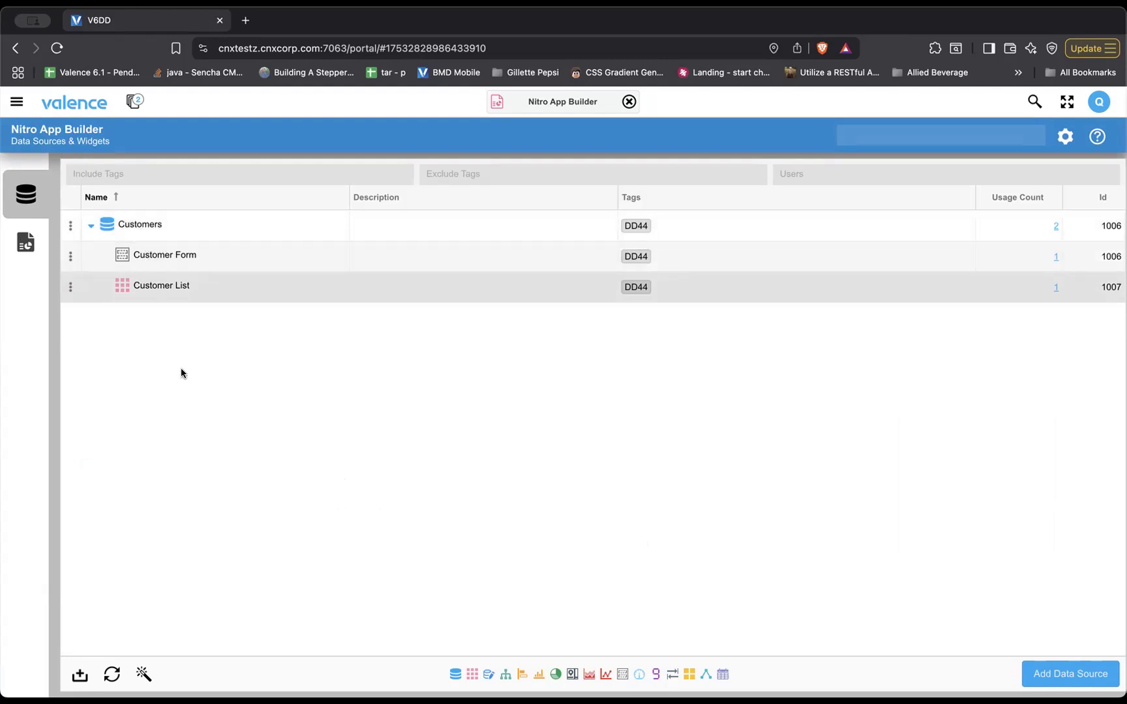
Open DD44's behaviors and remove the Customer Form filter from the showCustomer event listener.
click(26, 242)
double_click(158, 225)
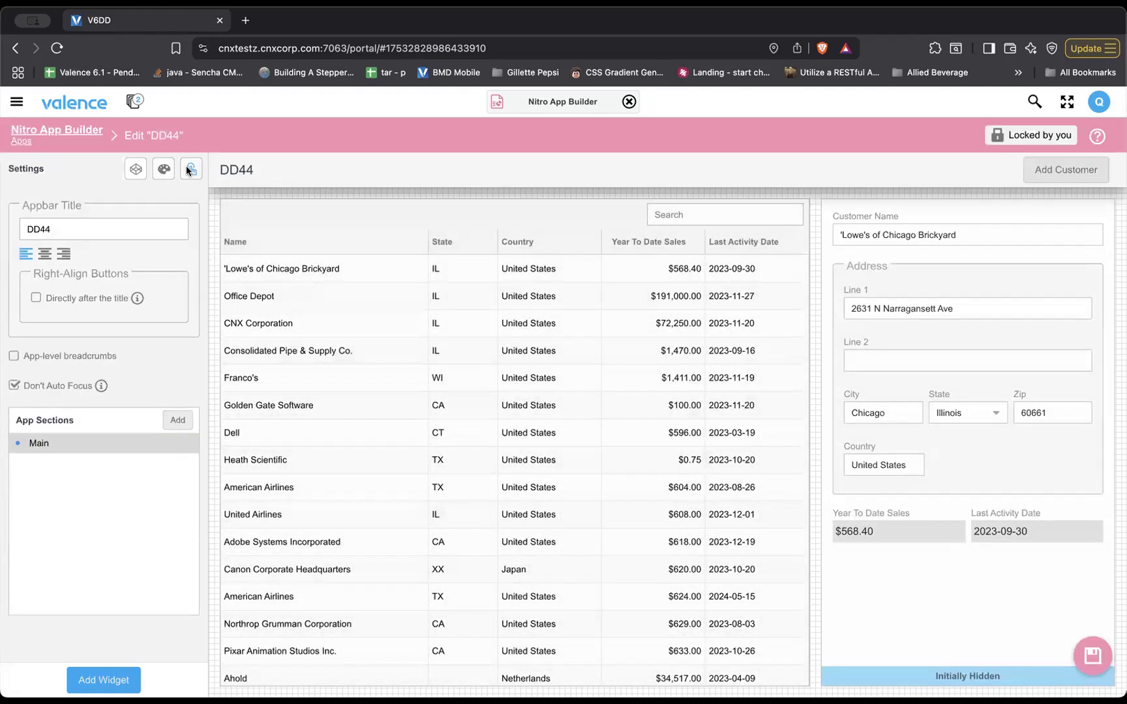
click(189, 169)
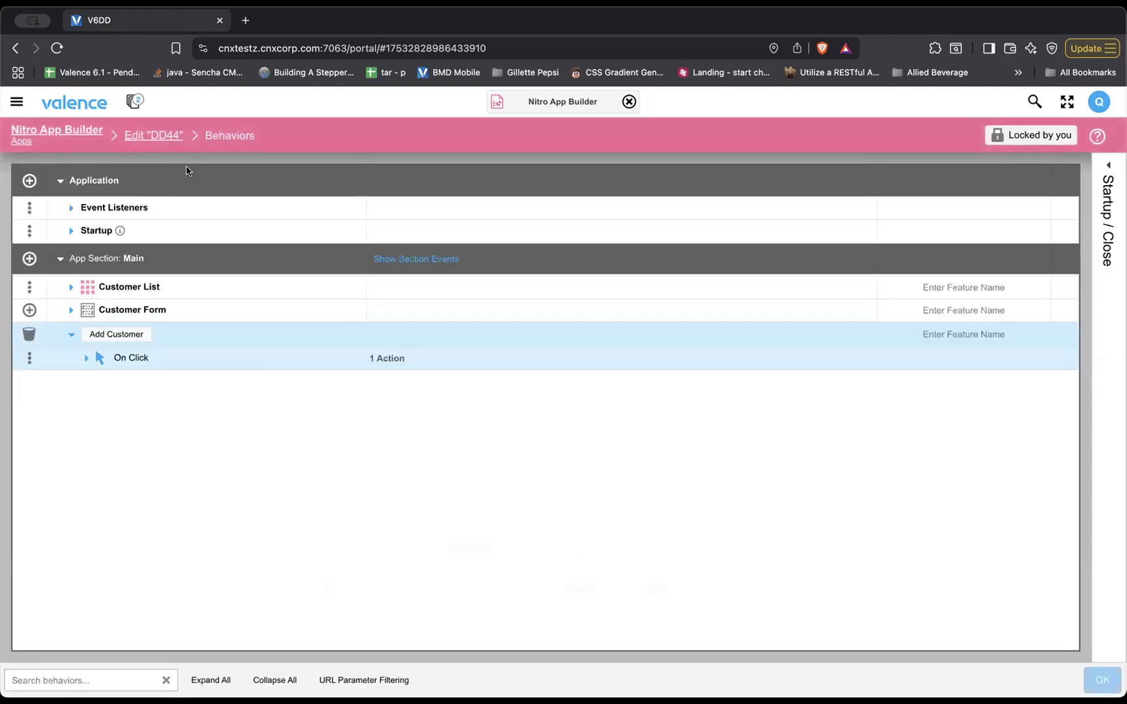
click(73, 206)
click(85, 300)
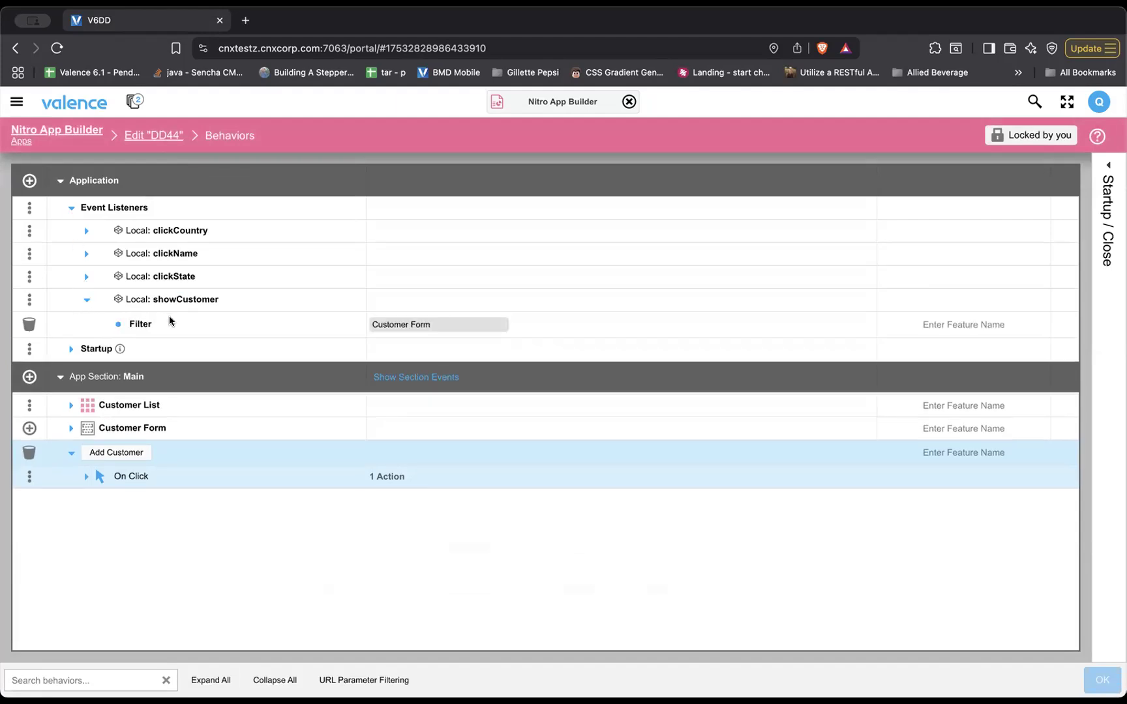
click(29, 324)
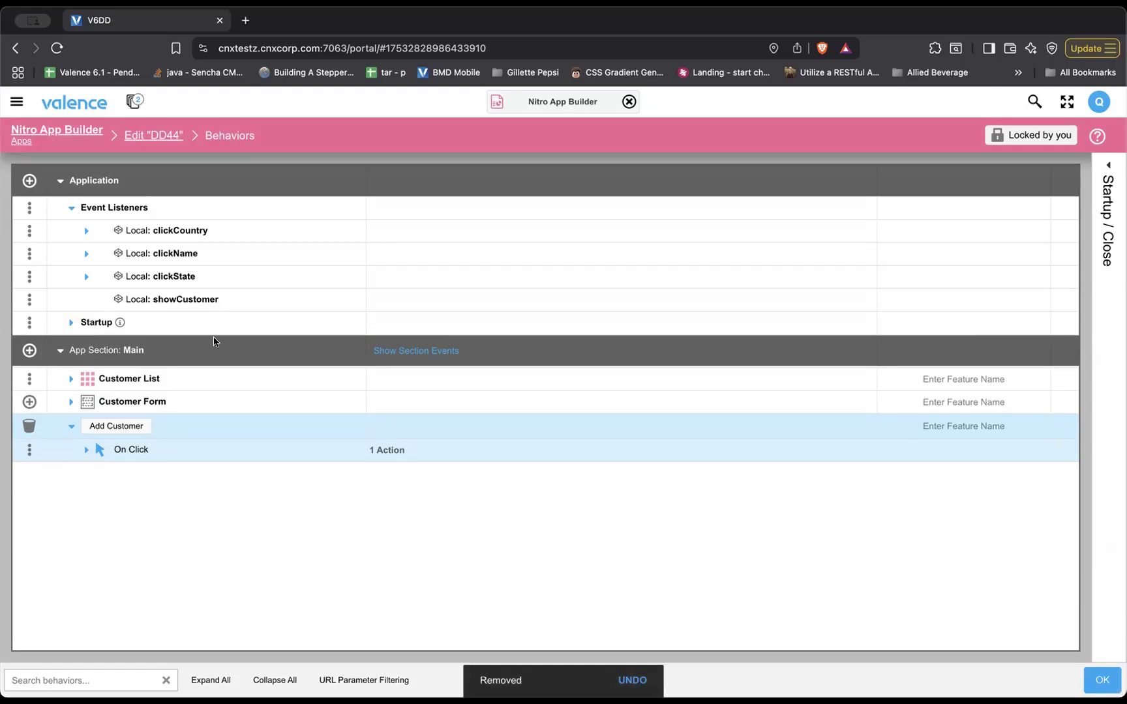
Add a Hide/Show Widgets action to the showCustomer listener that shows Customer Form with Keep Data, and confirm the behaviors.
click(29, 301)
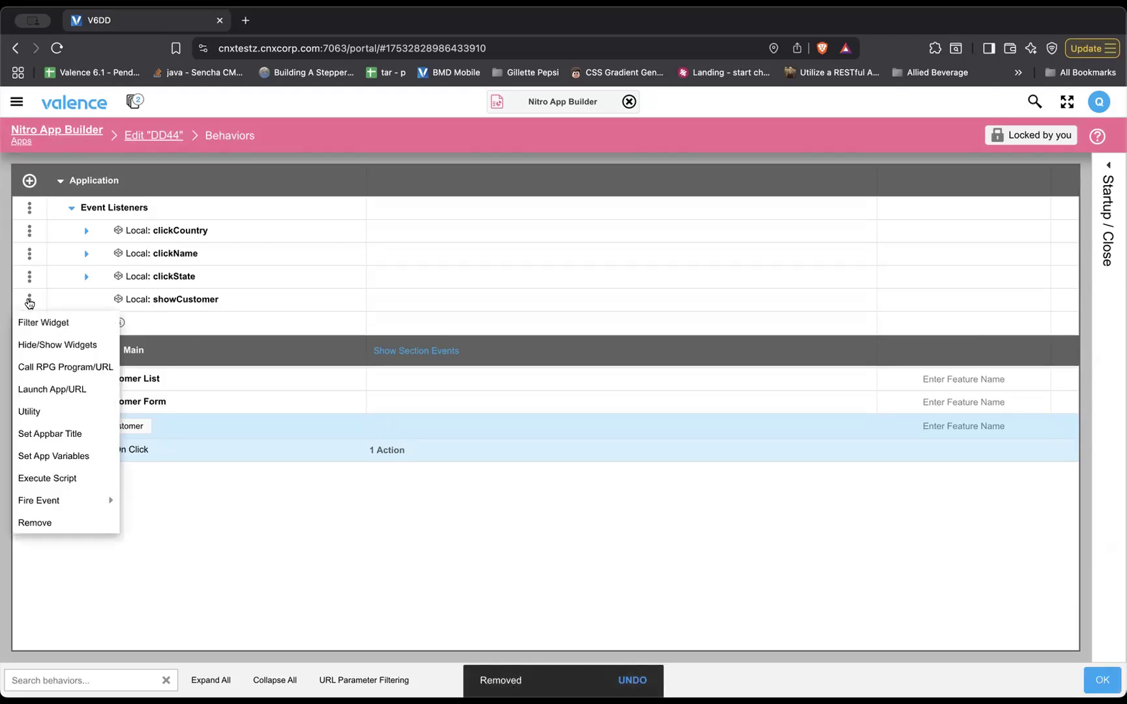
click(38, 346)
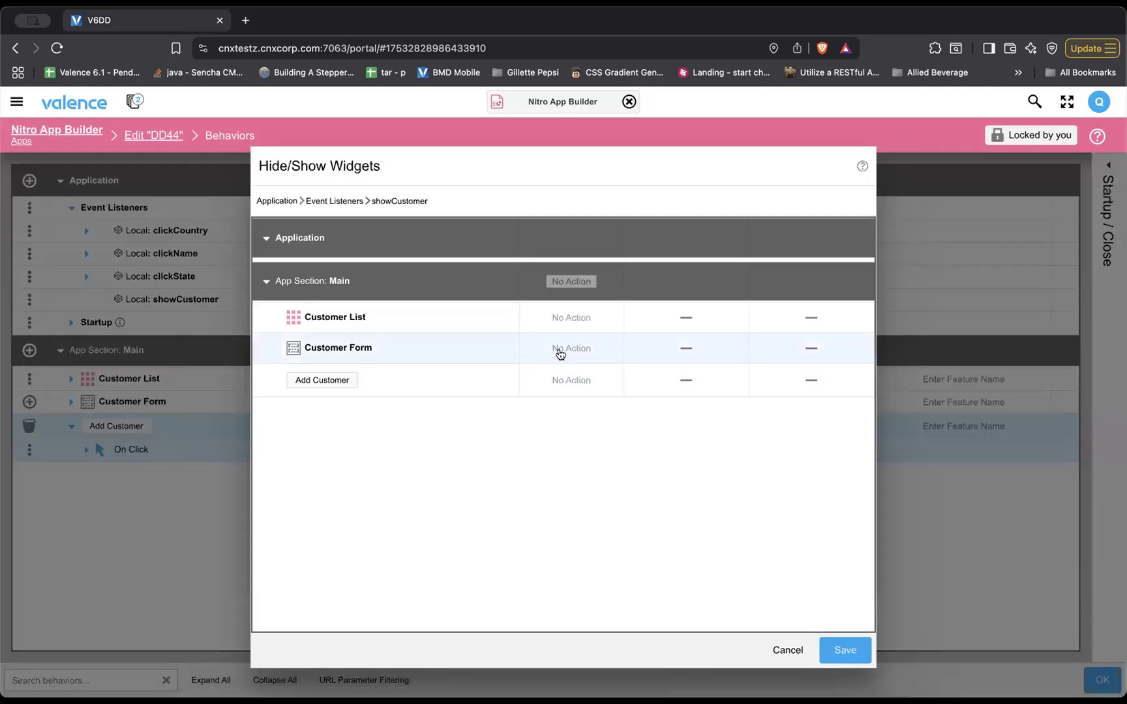
click(565, 351)
click(565, 351)
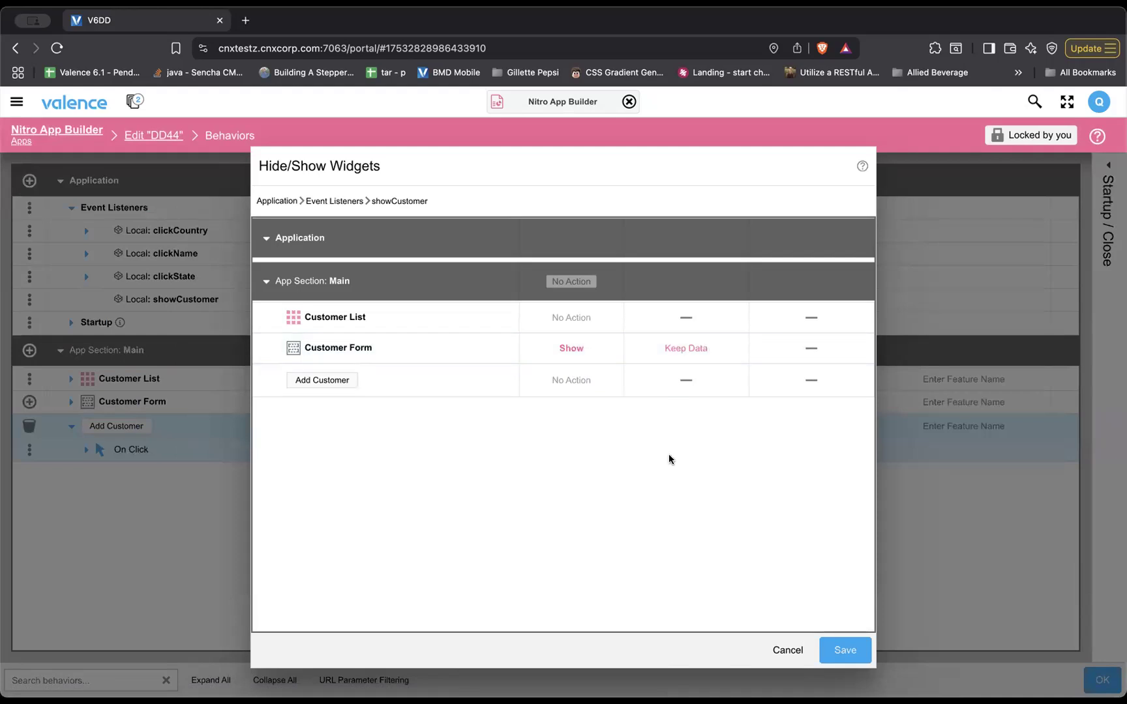
click(848, 650)
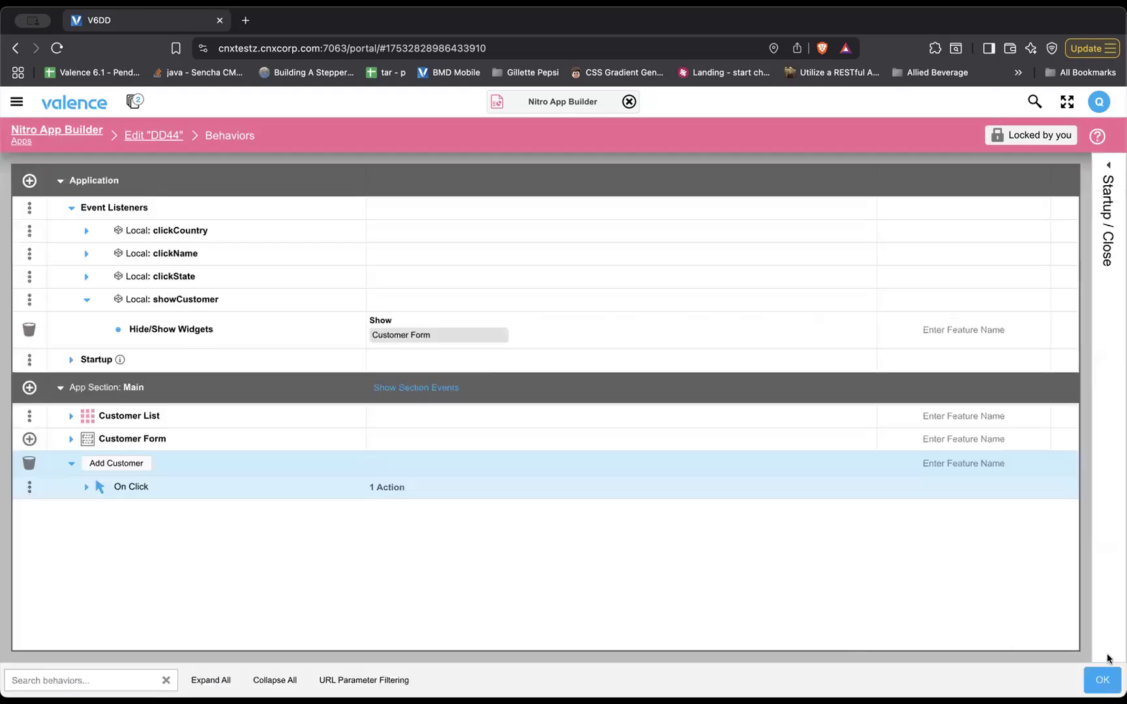
click(1102, 680)
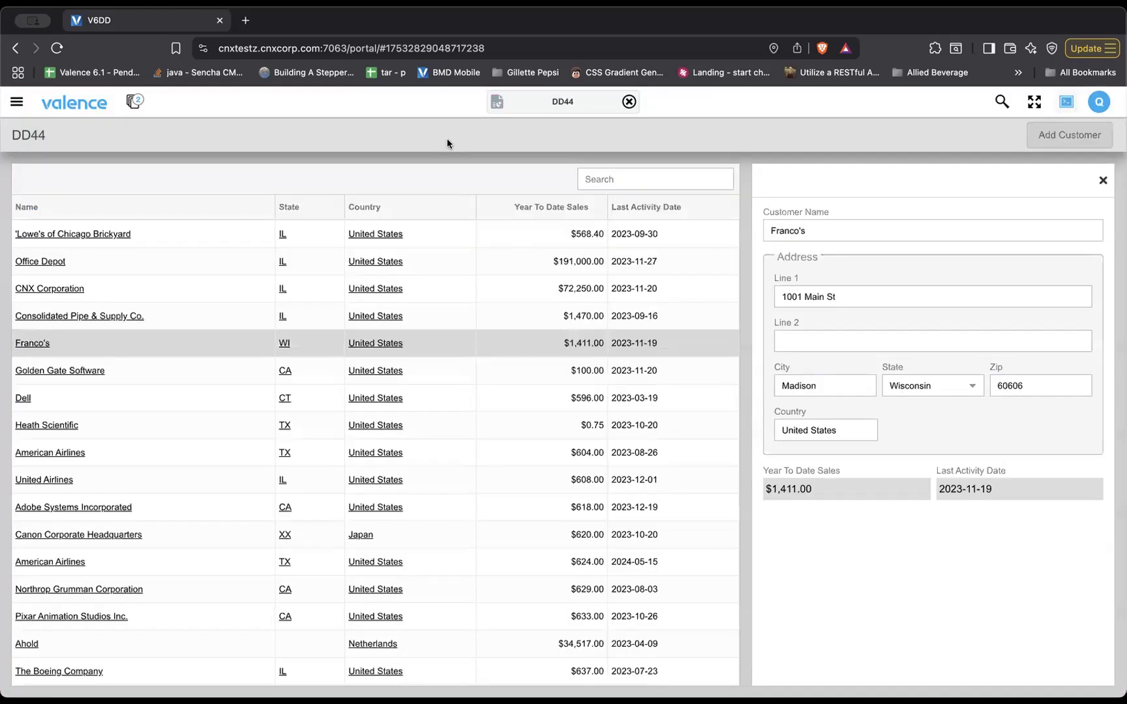
Reload the running DD44 and test Canon Corporate Headquarters' Name, SAP Labs Inc's State and Burger King's Country cells.
right_click(446, 139)
click(372, 345)
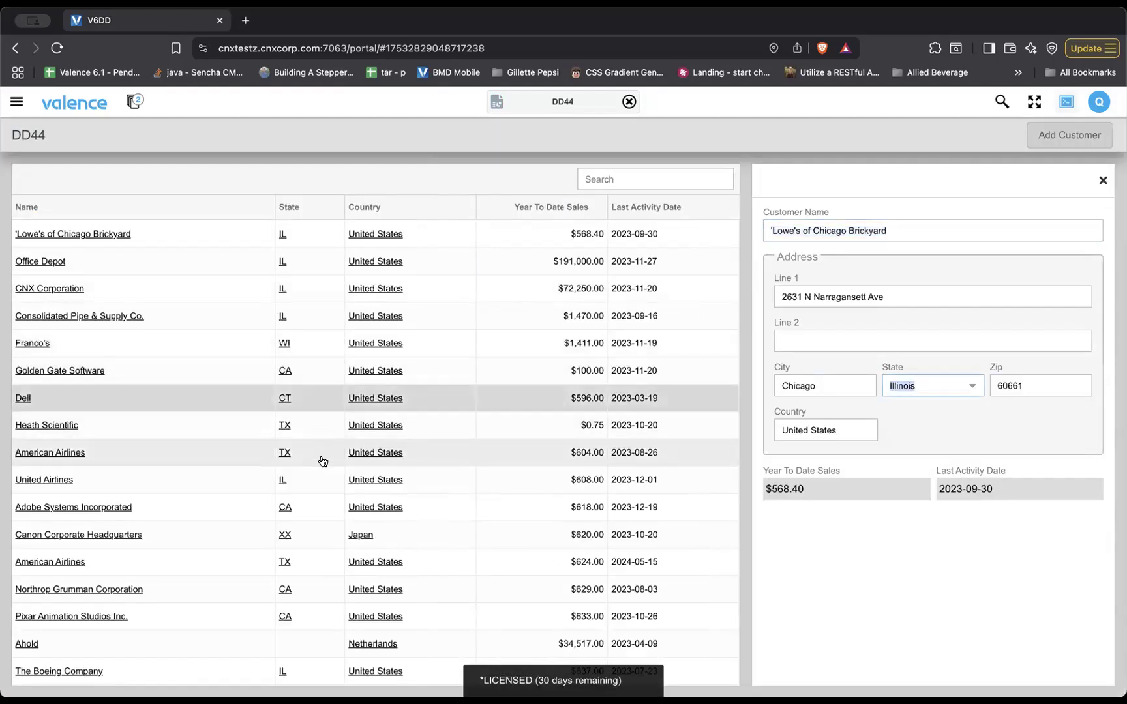
scroll(307, 518, down, 4)
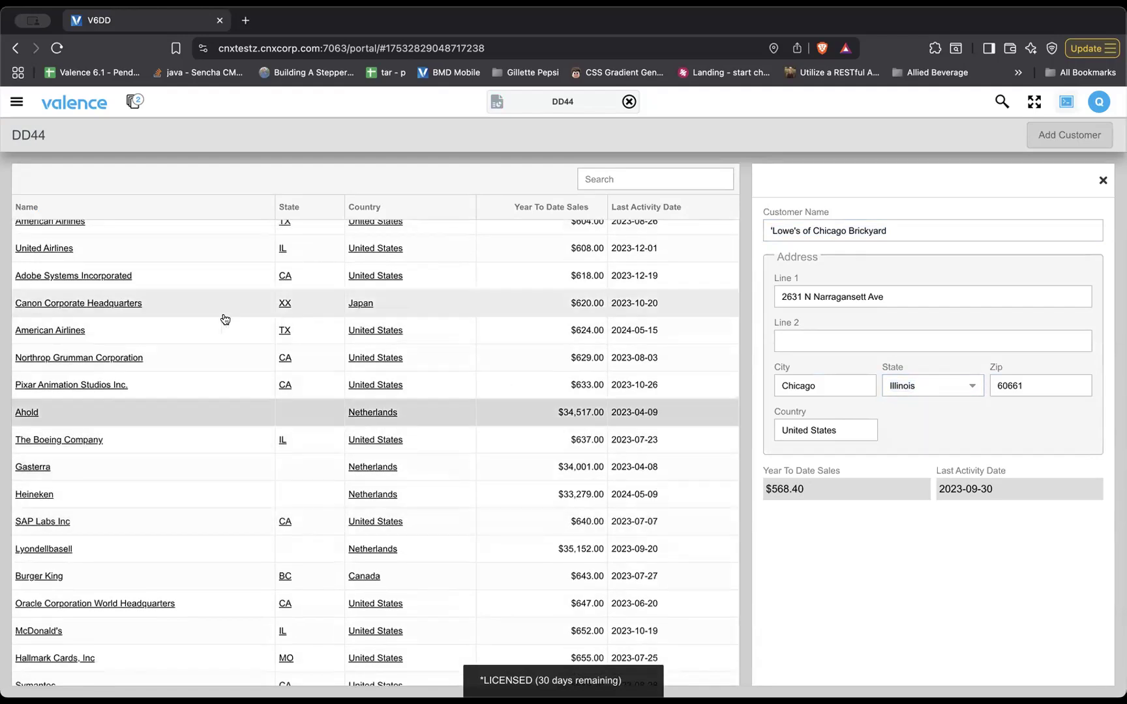
click(133, 304)
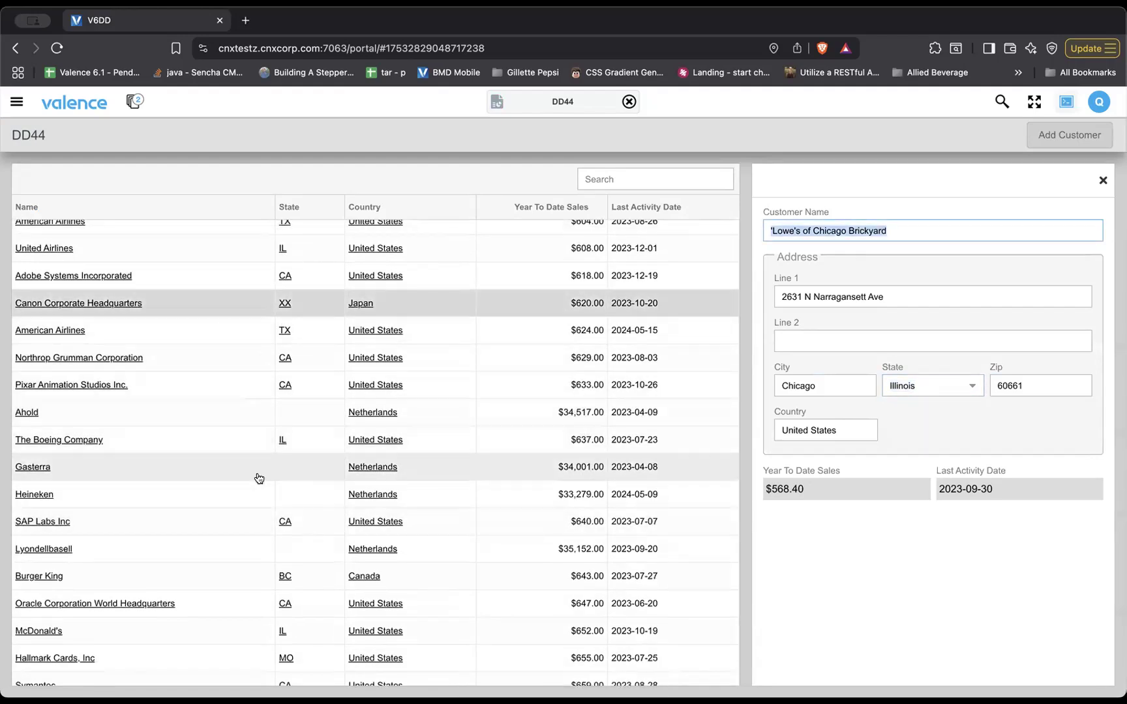
click(285, 522)
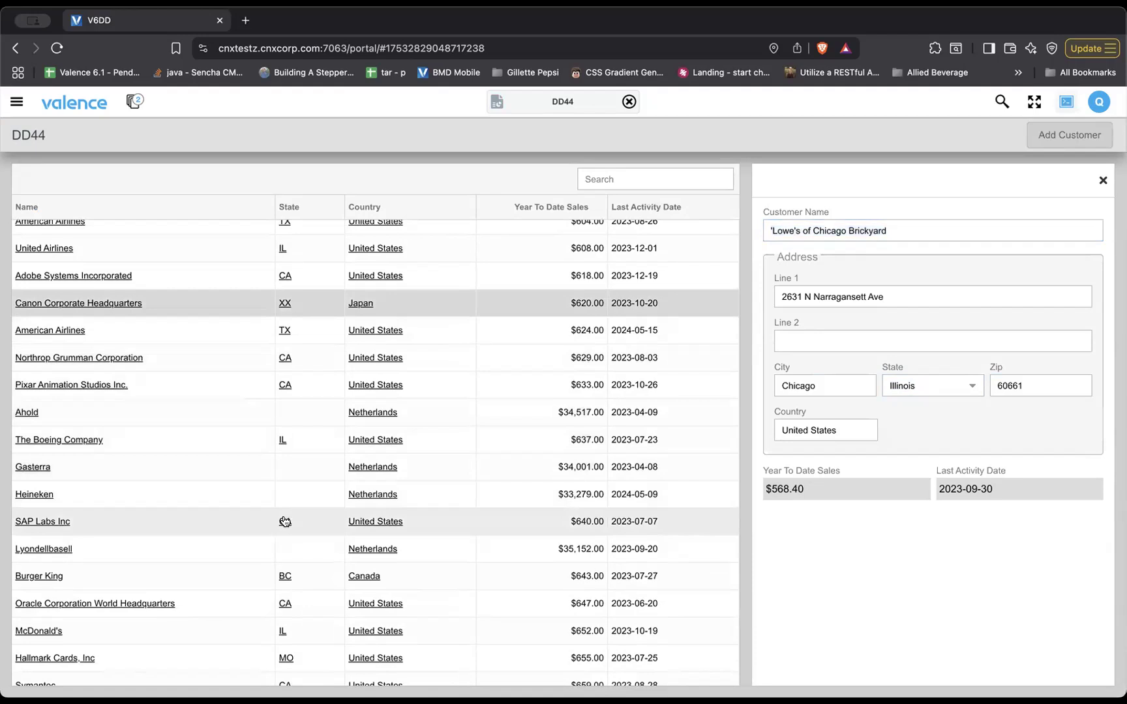
click(373, 577)
Switch to Nitro App Builder, add an app variable named customerData, and return to DD44's layout.
click(497, 101)
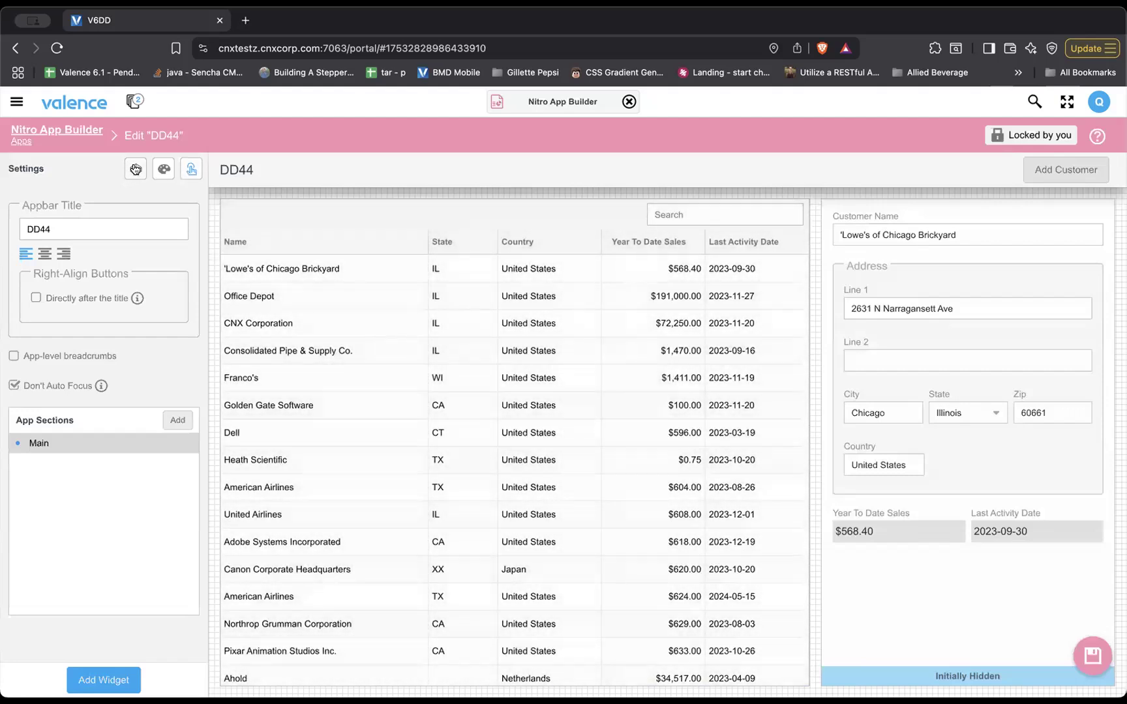
click(135, 169)
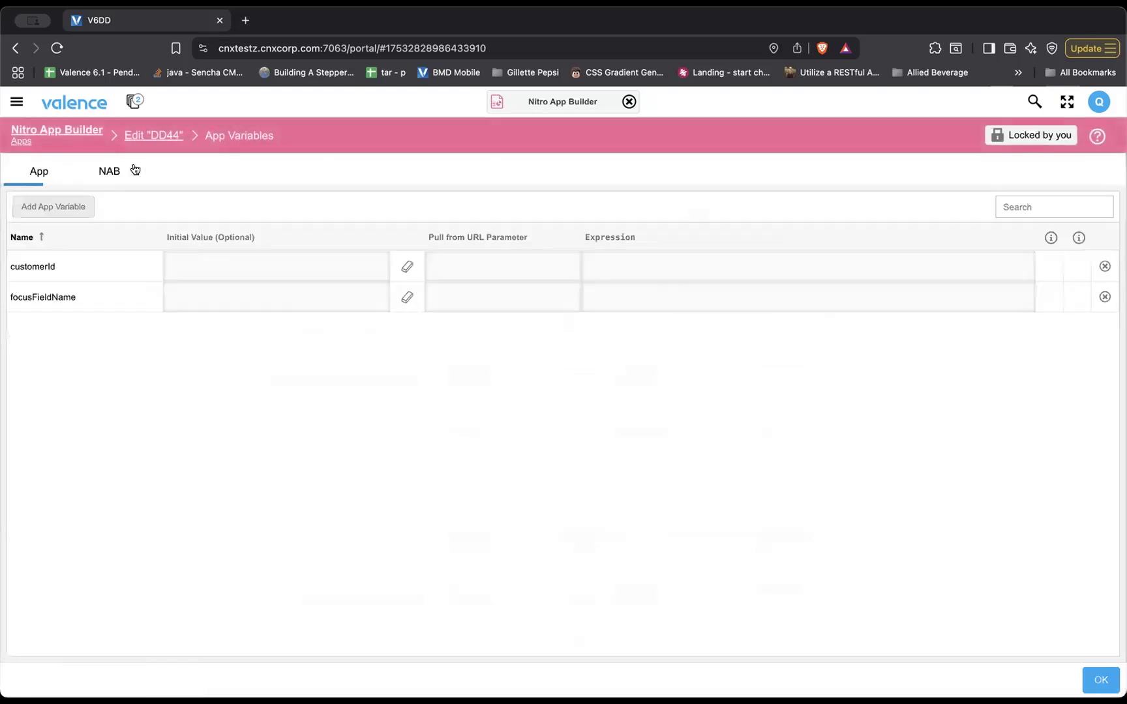
click(51, 208)
text(customerData)
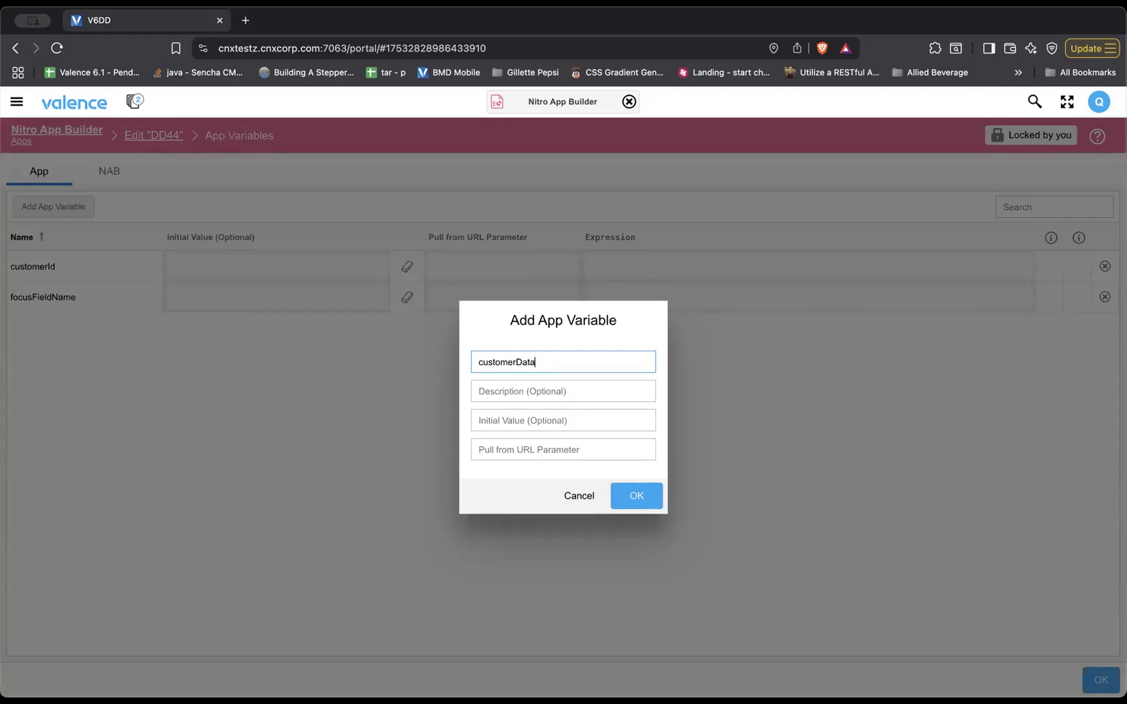
click(634, 497)
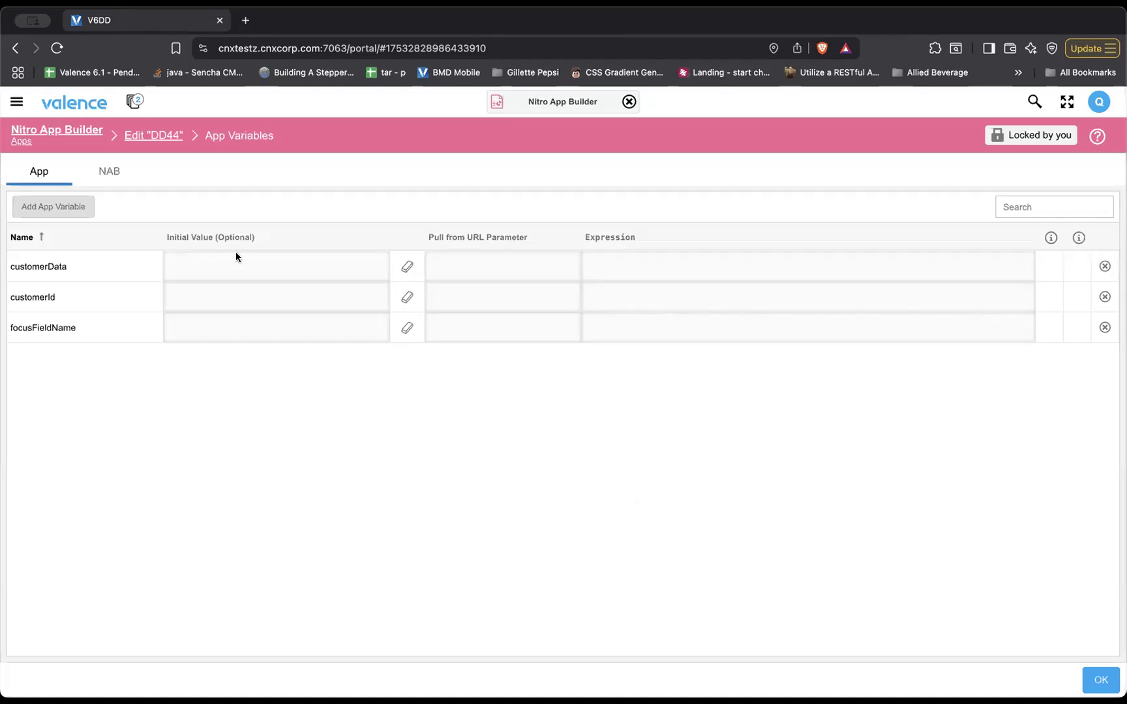
click(145, 137)
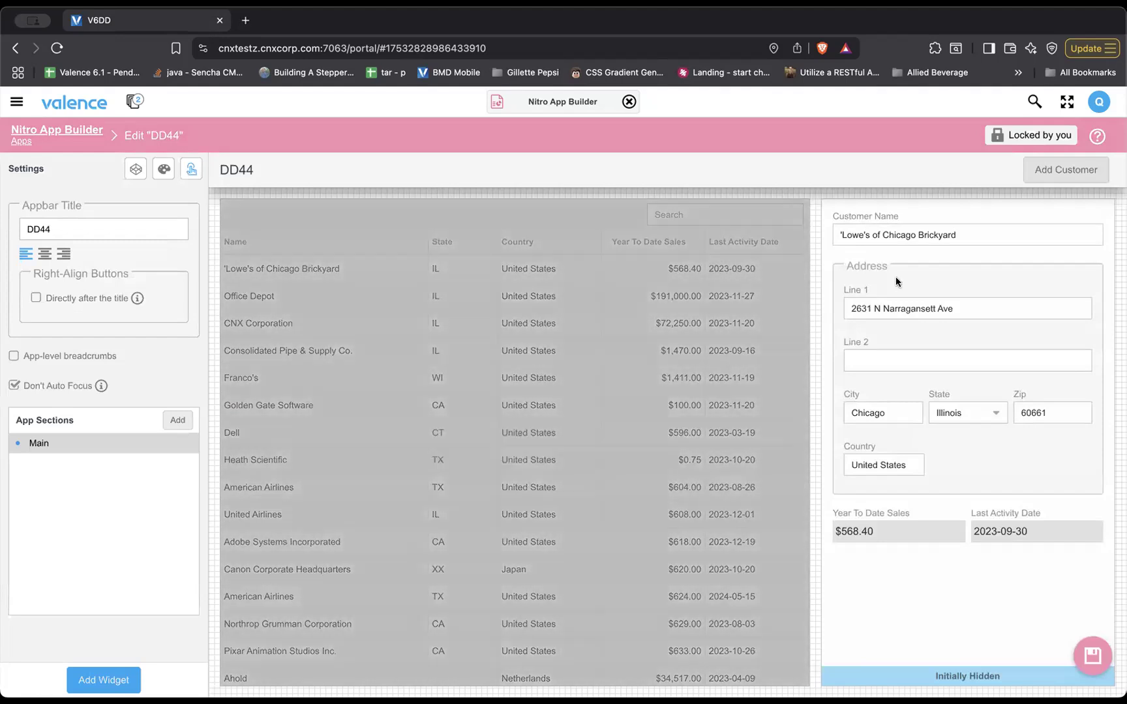
Link the Customer Form's General data property to the customerData app variable and save the link.
mouse_move(906, 235)
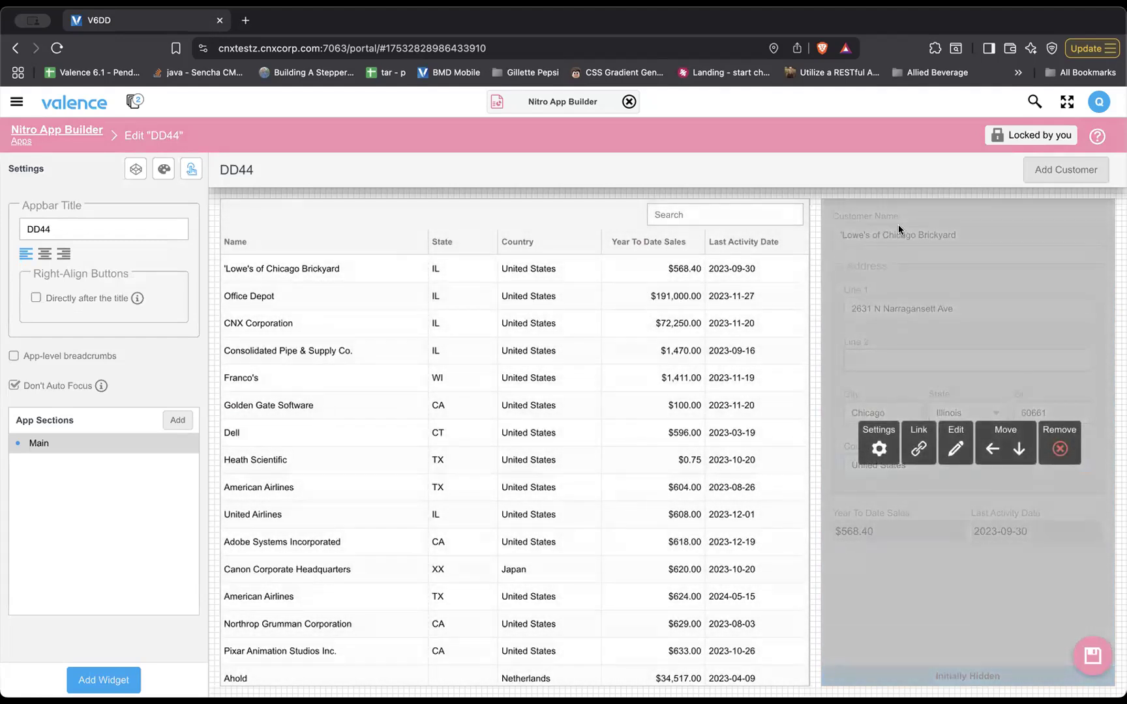
click(916, 448)
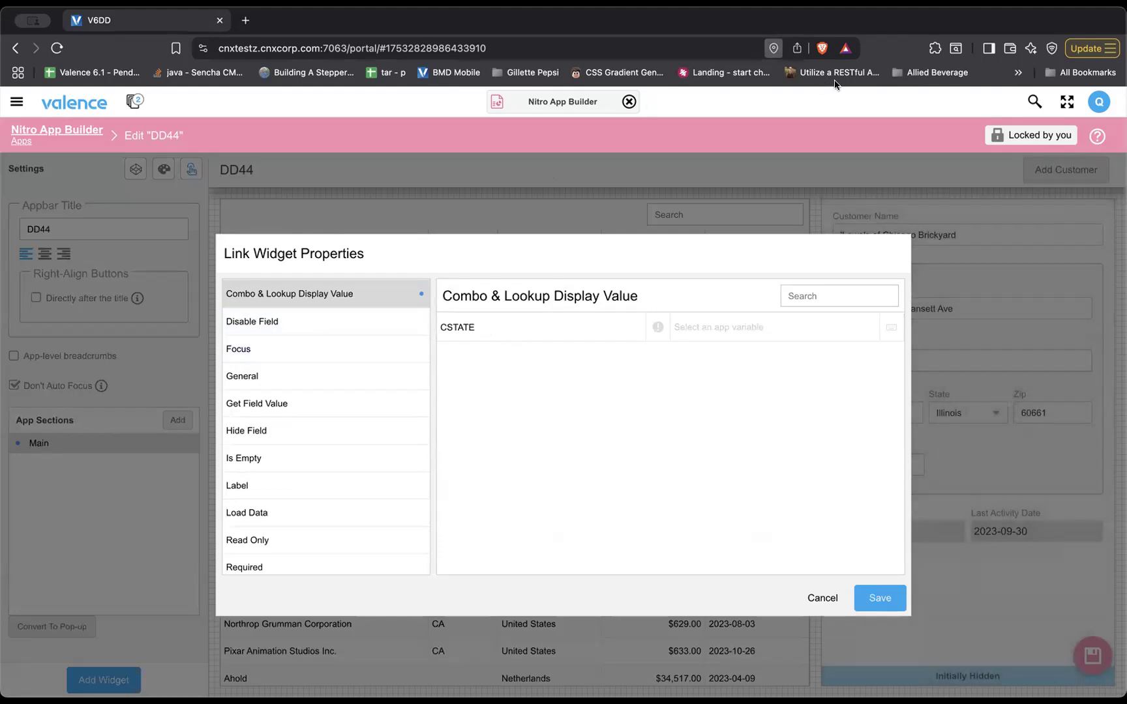
click(289, 378)
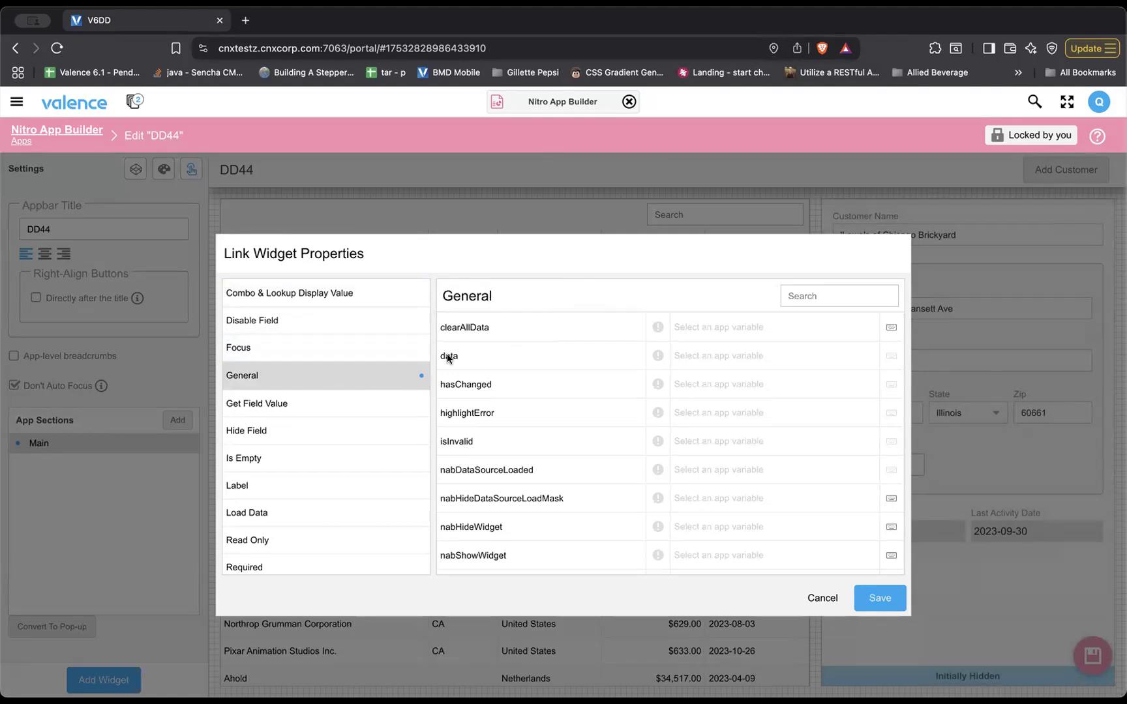
click(698, 353)
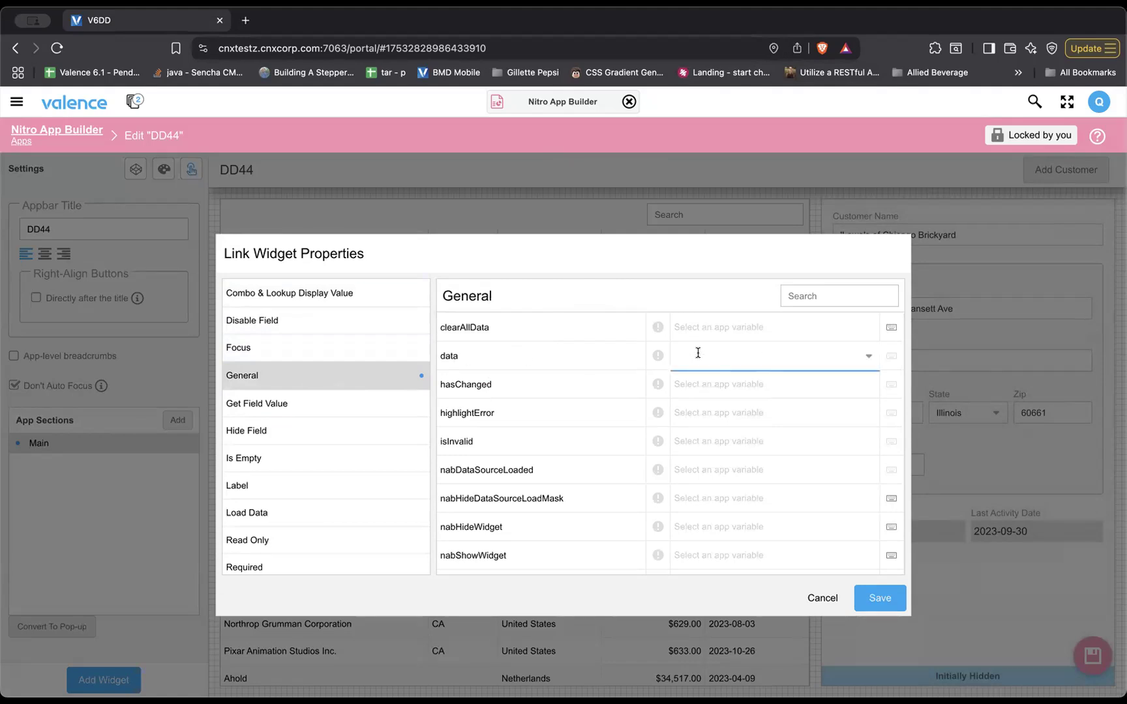
text(cus)
key(Return)
key(Return)
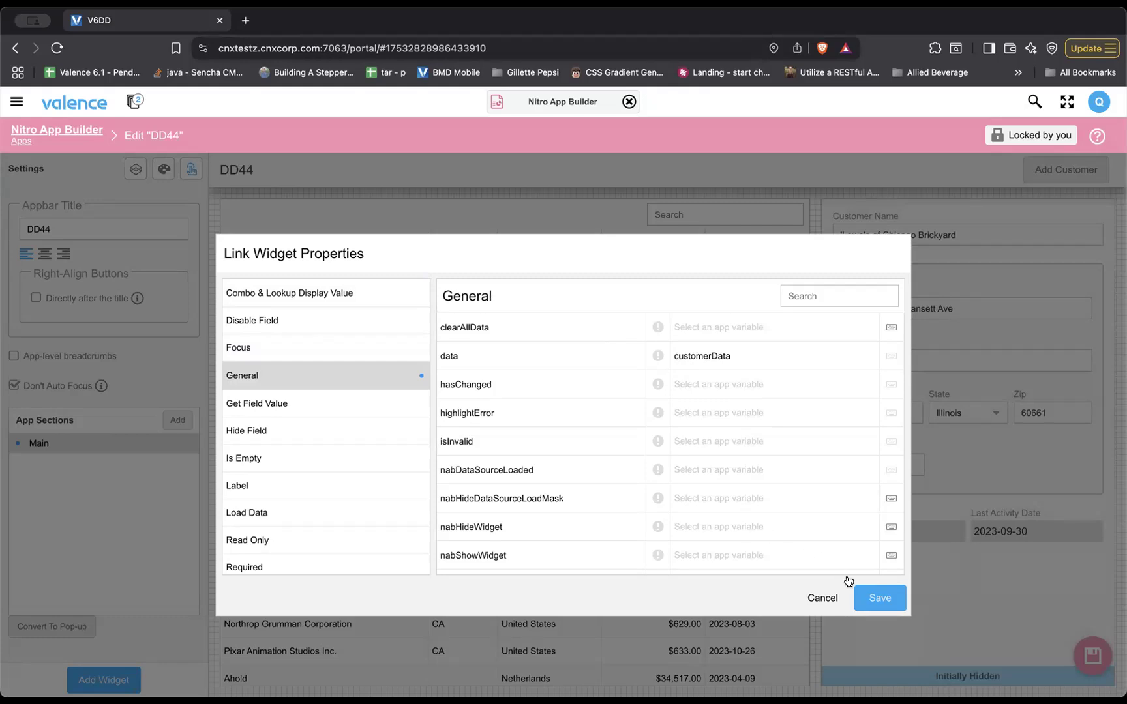
click(877, 598)
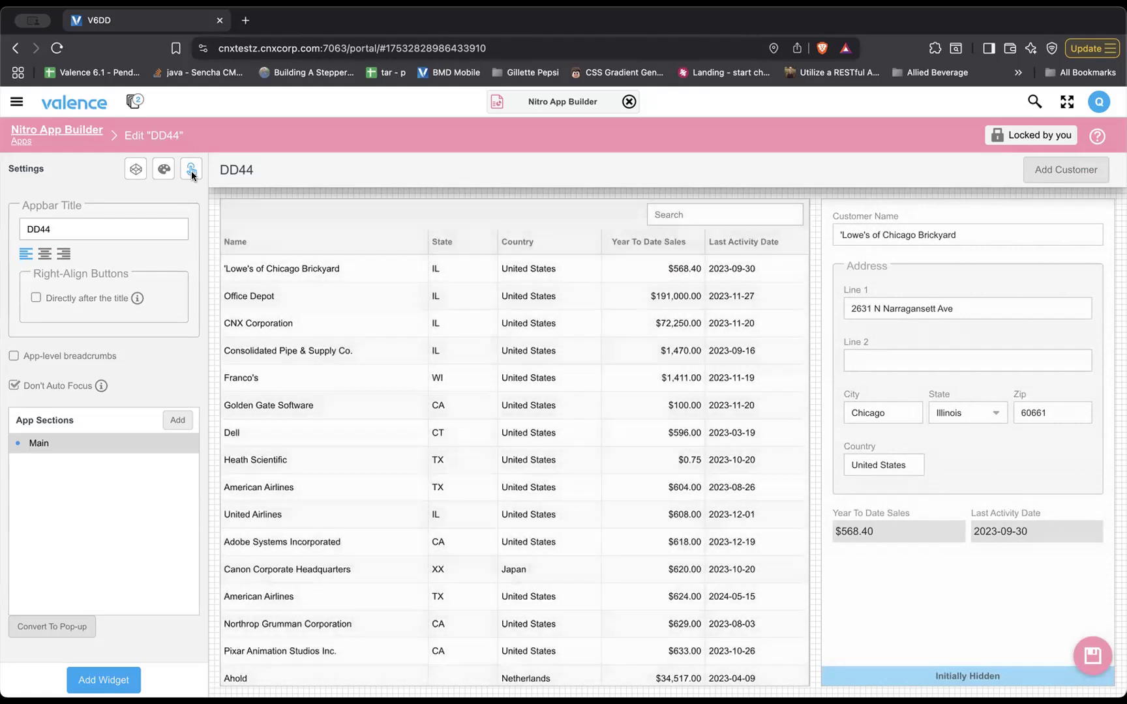
Add a Set App Variables action to the Customer List's Row Click that sets customerData to {nabAllData}, and confirm the behaviors.
click(191, 170)
click(70, 287)
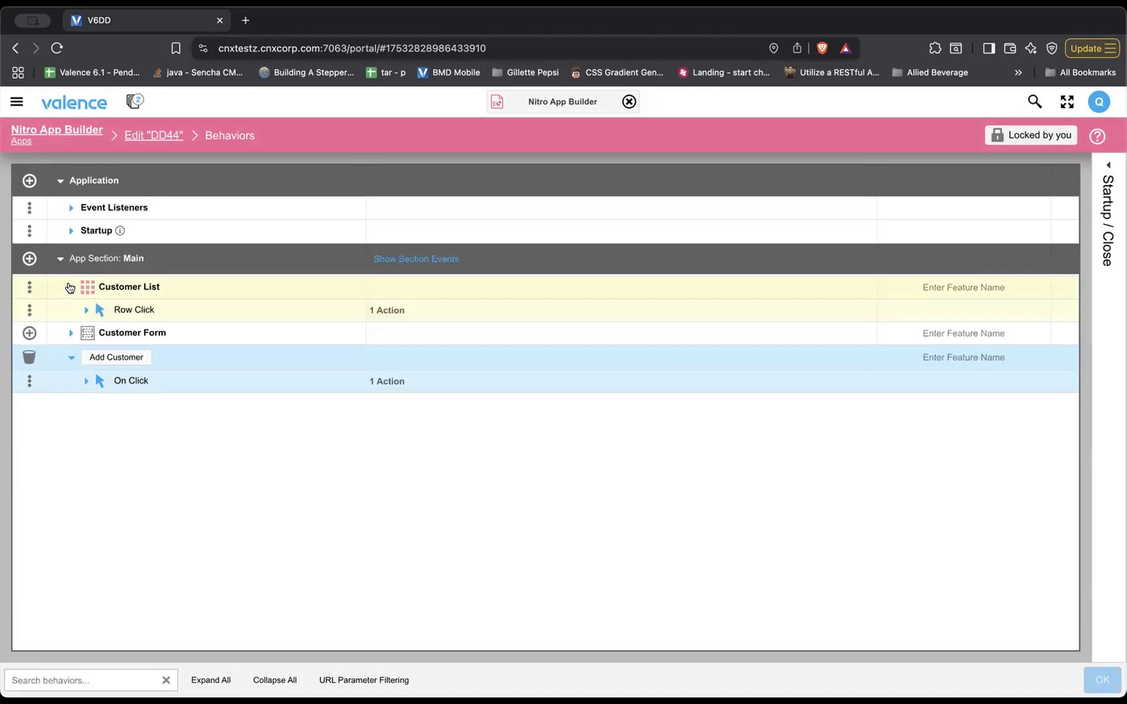
click(86, 311)
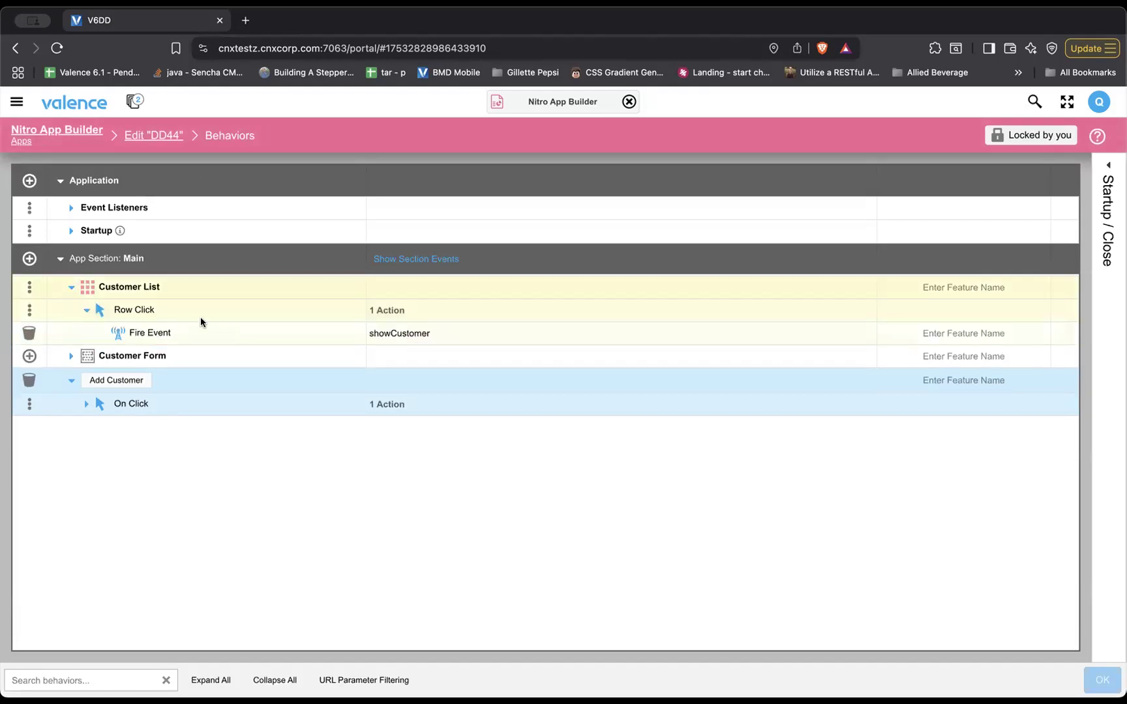
click(29, 310)
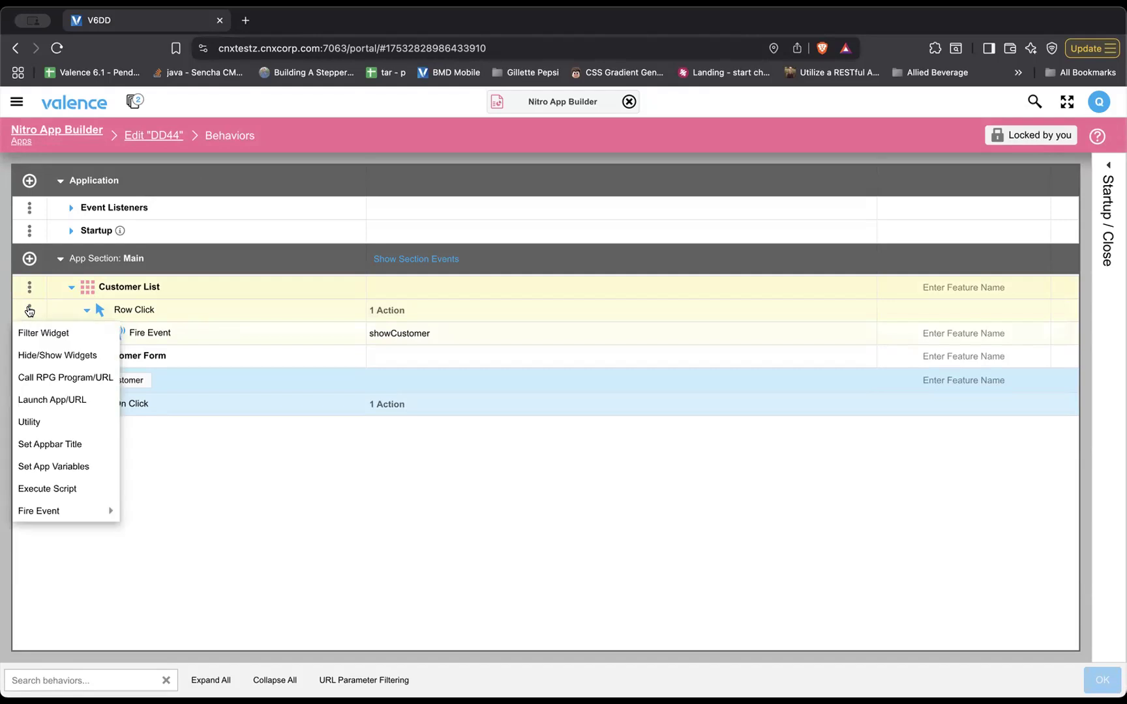
click(51, 466)
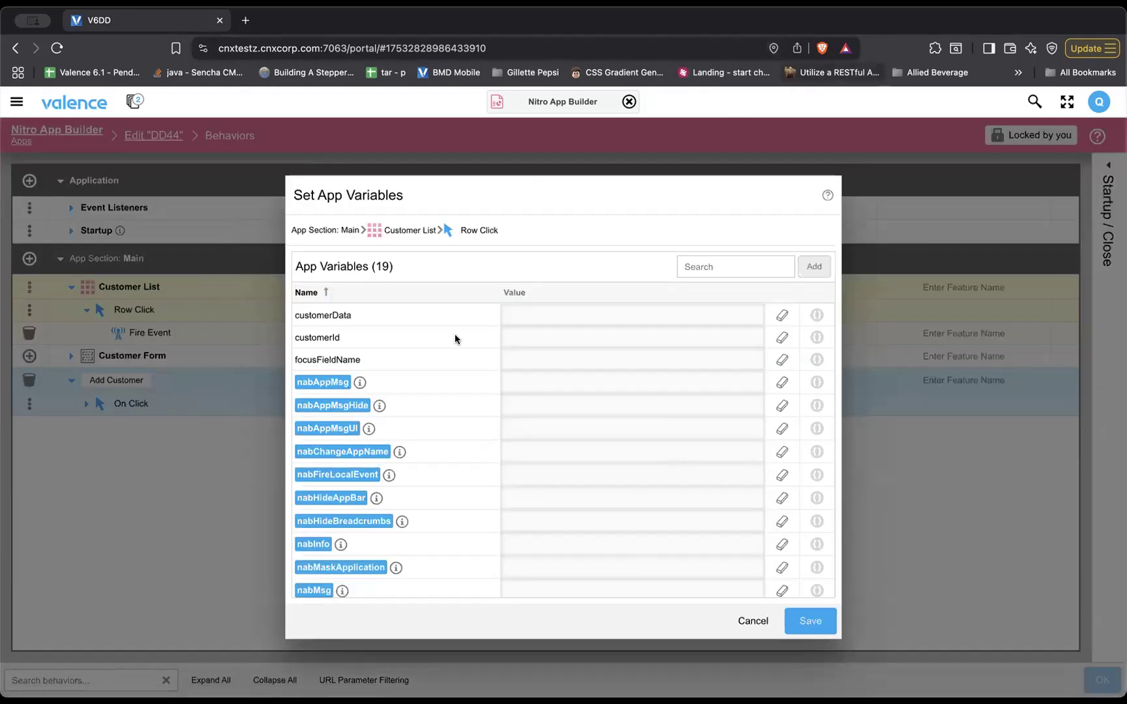
click(515, 314)
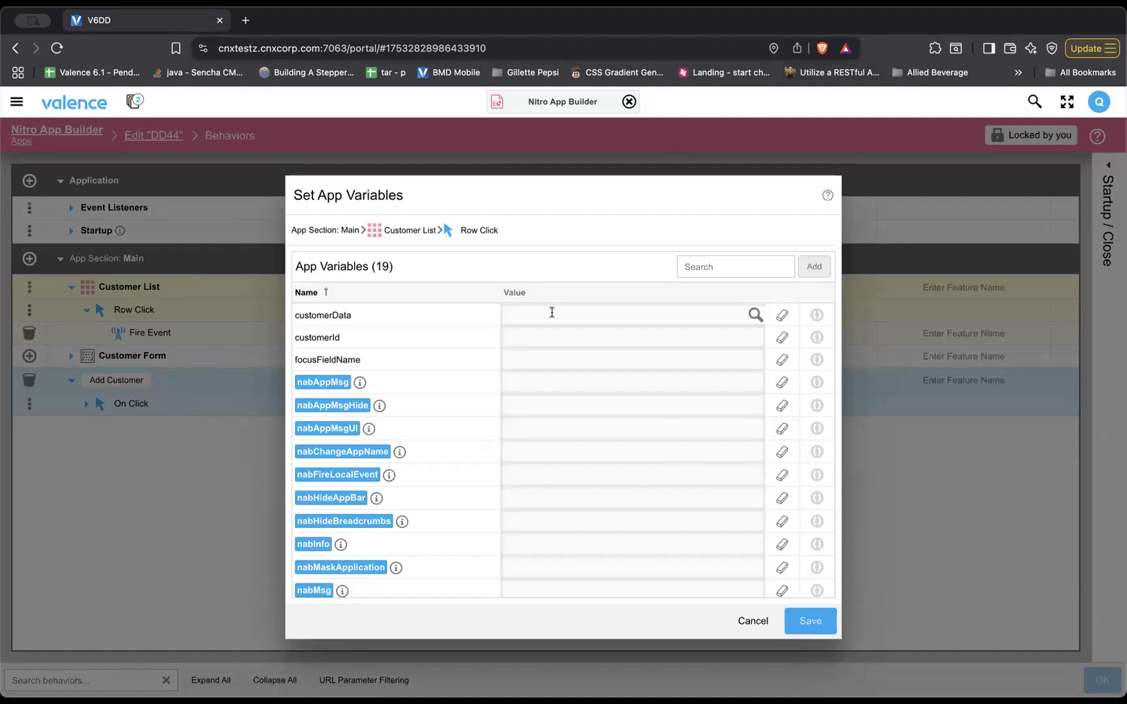
click(754, 316)
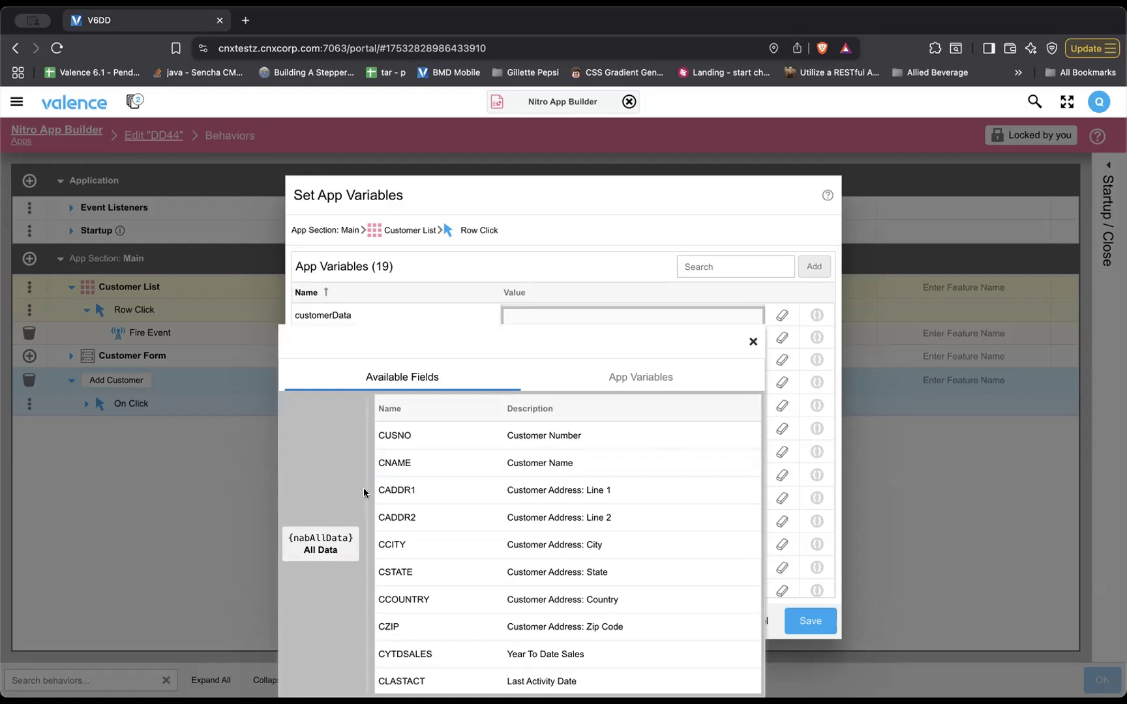
scroll(441, 557, down, 1)
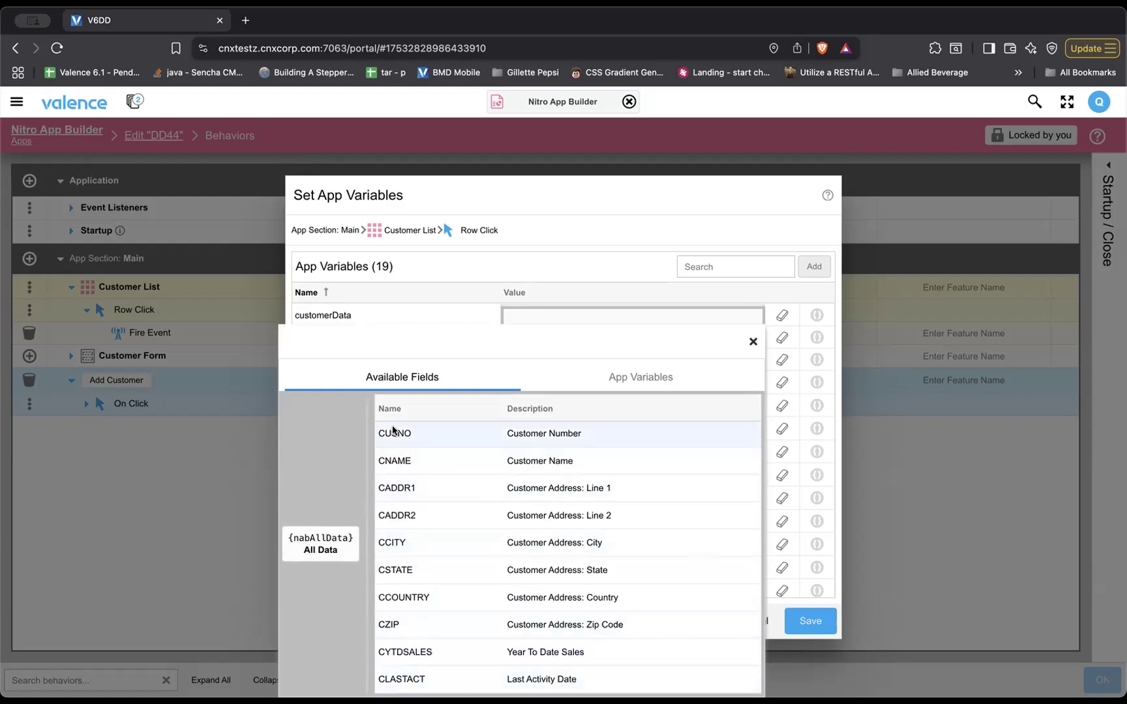
click(312, 547)
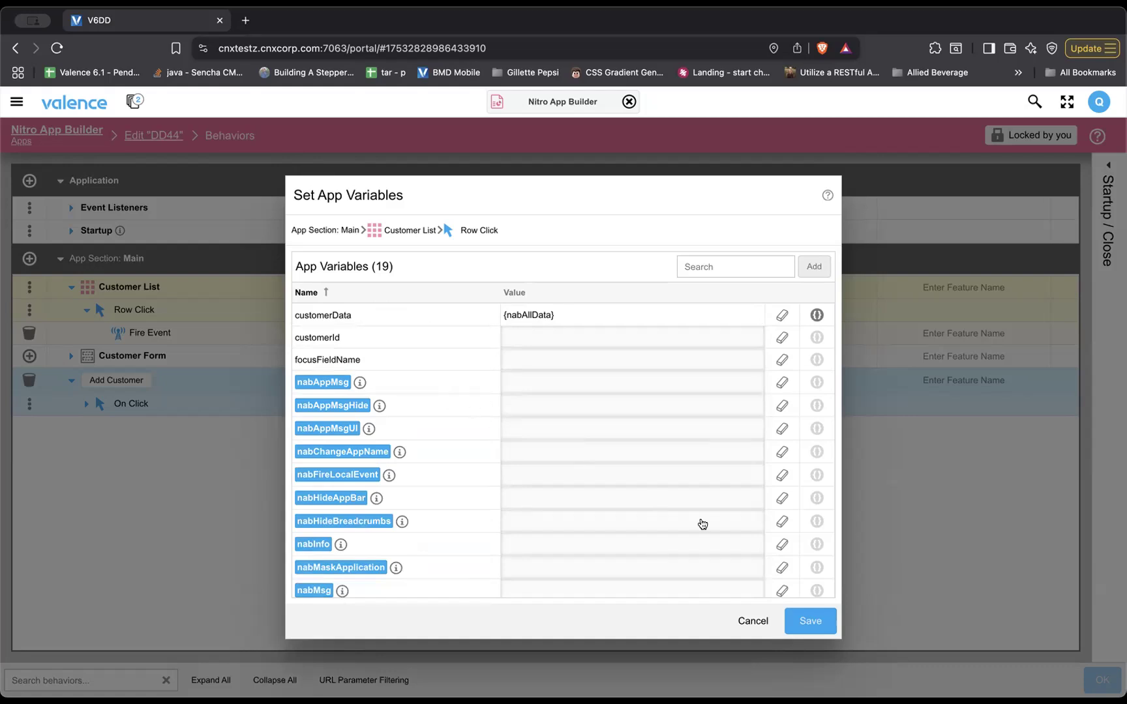
click(811, 621)
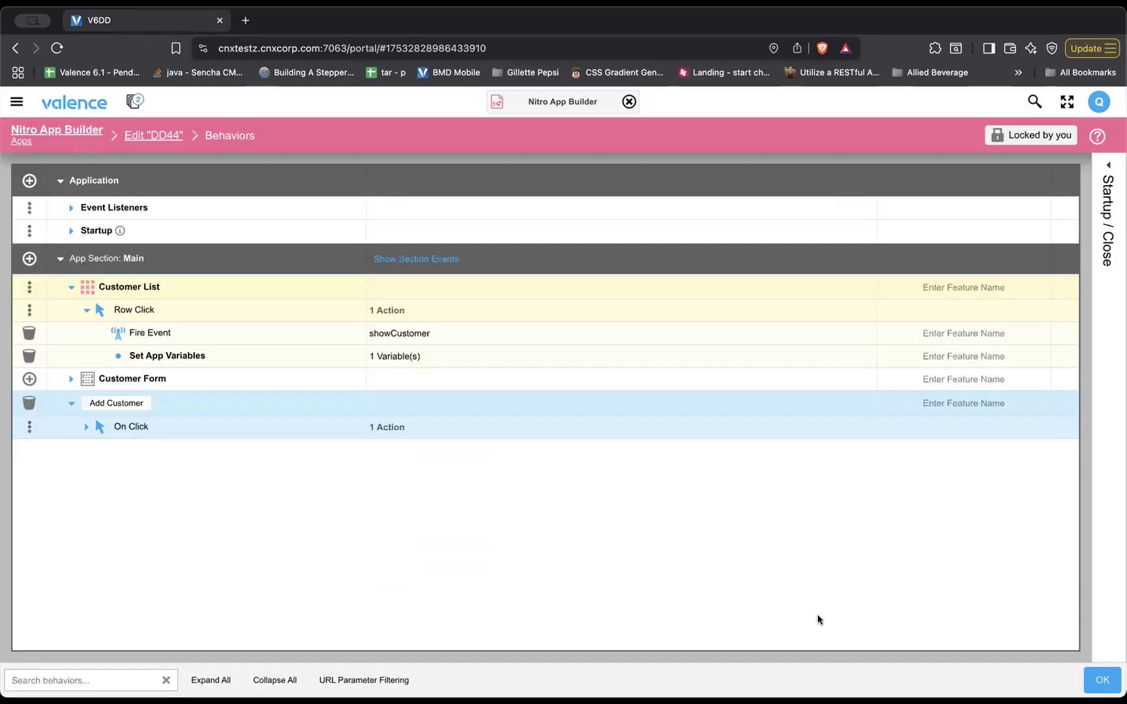
click(1102, 679)
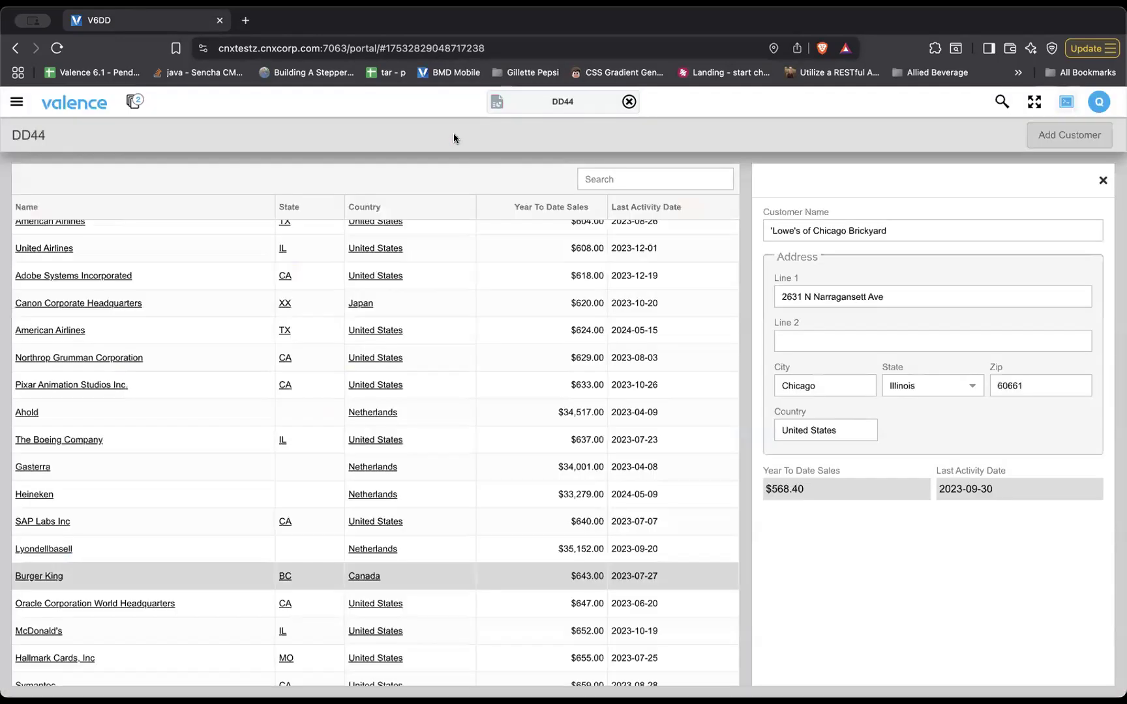
Reload the DD44 frame and test form loading with the CNX Corporation, Adobe Systems Incorporated, Canon Corporate Headquarters and Heineken rows.
right_click(454, 133)
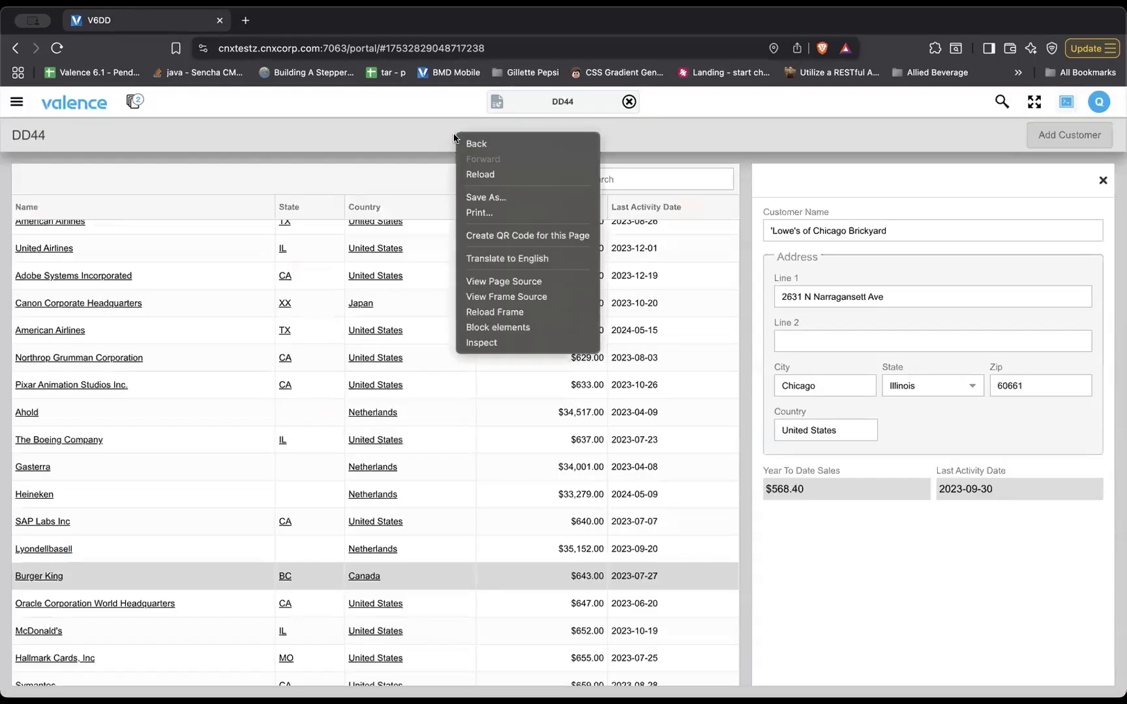
click(486, 311)
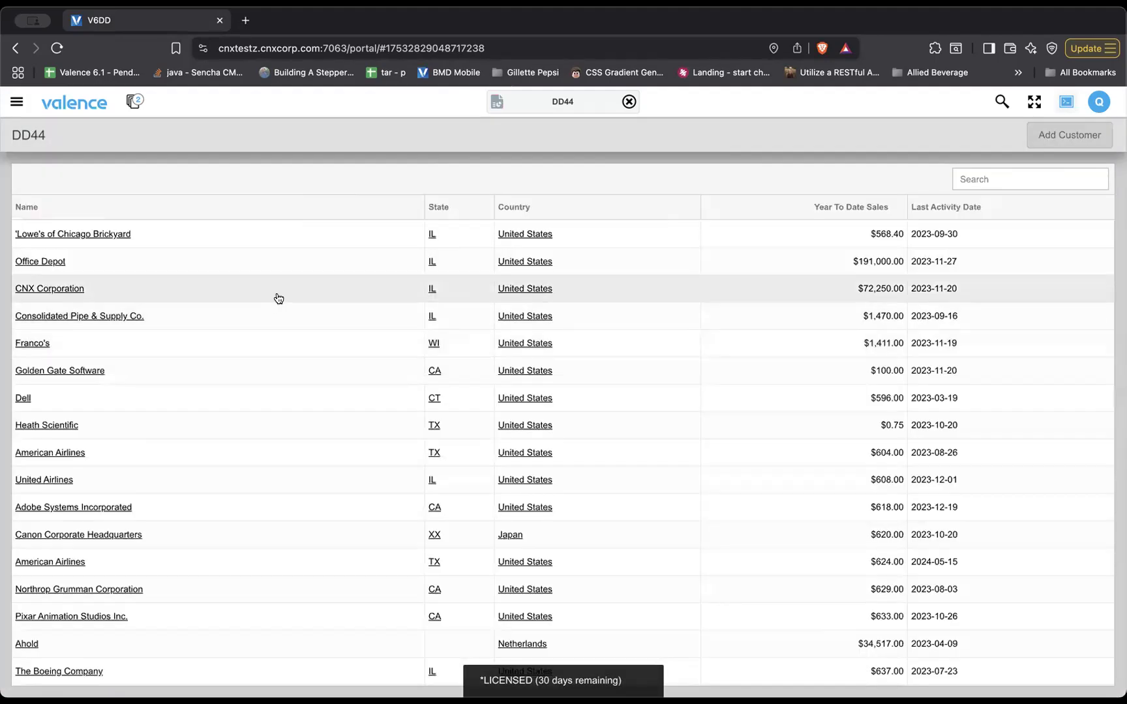
click(280, 292)
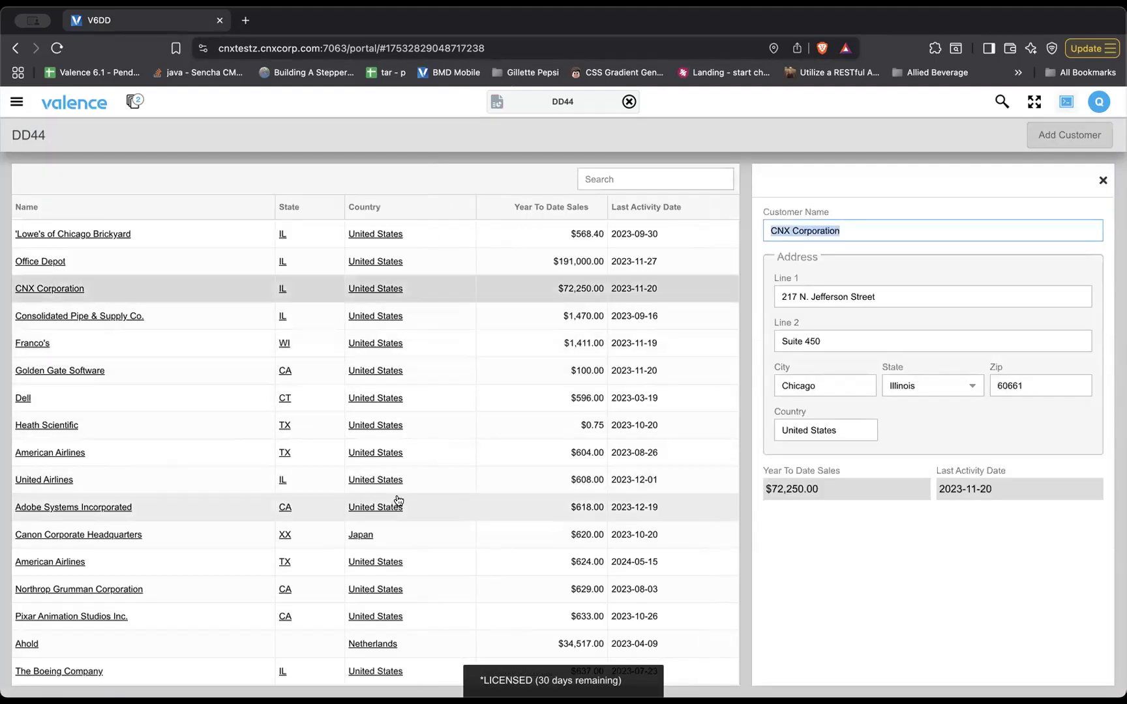
click(382, 507)
click(262, 536)
scroll(262, 536, down, 5)
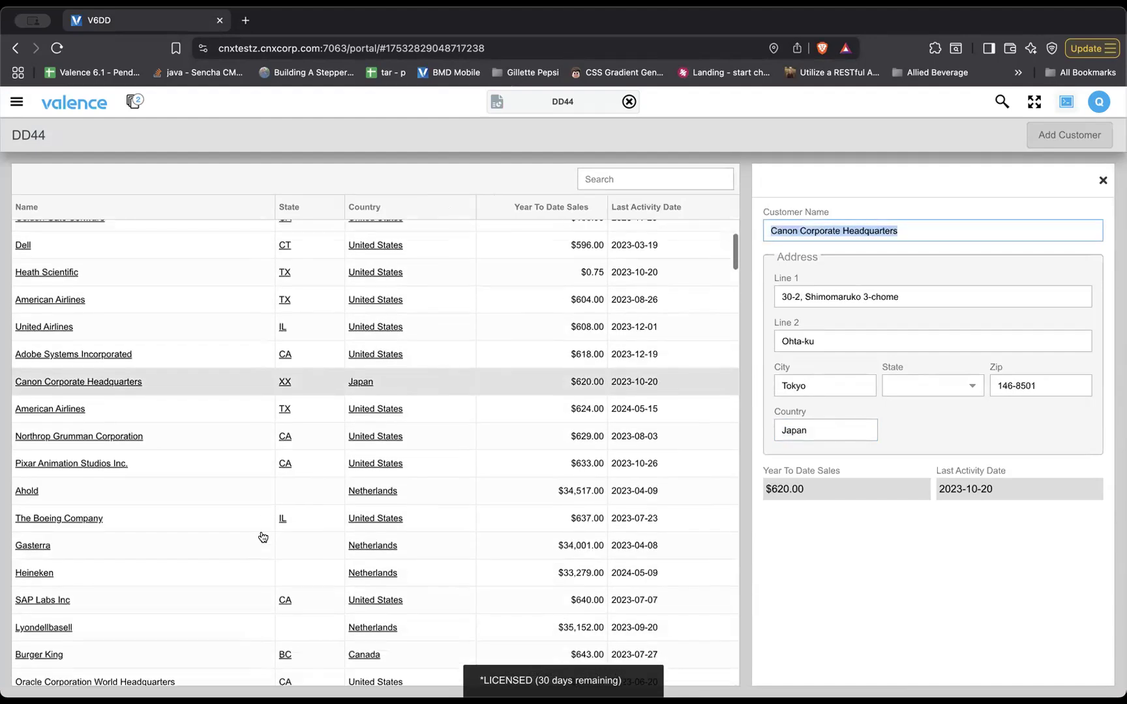
click(199, 496)
scroll(200, 498, down, 3)
scroll(200, 498, down, 3)
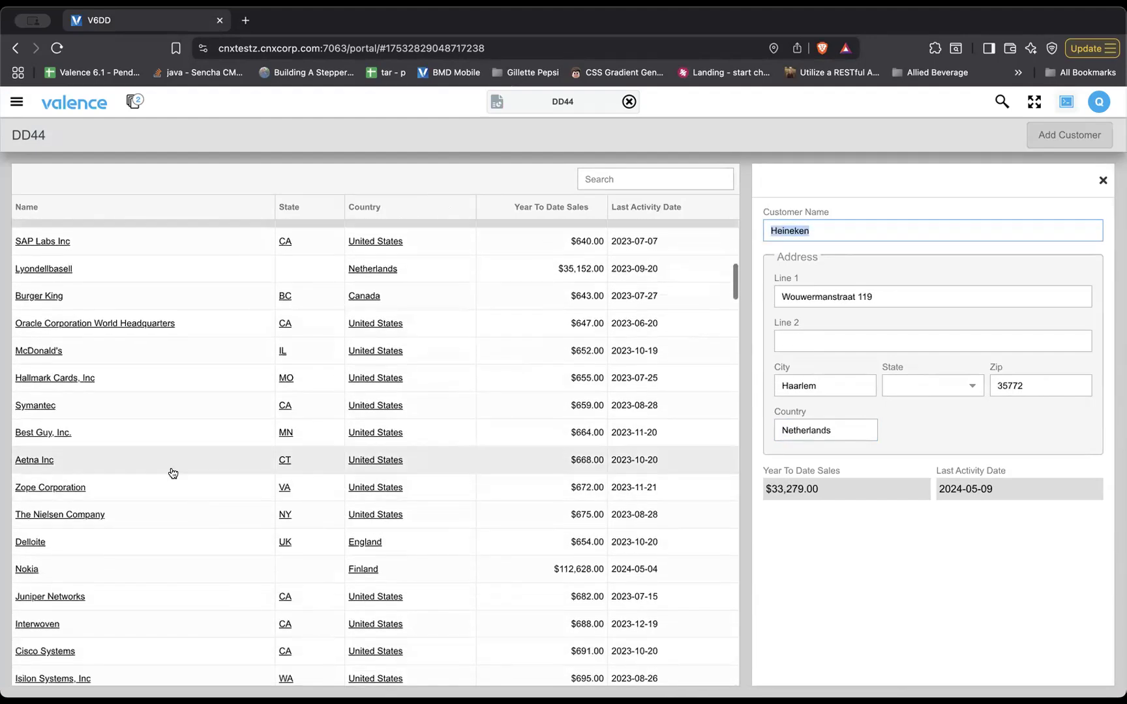
Test form loading from the Name cells of further customers, including L'Oréal, Interwoven, Best Guy, Inc. and The Boeing Company.
click(171, 467)
scroll(172, 467, down, 10)
click(173, 471)
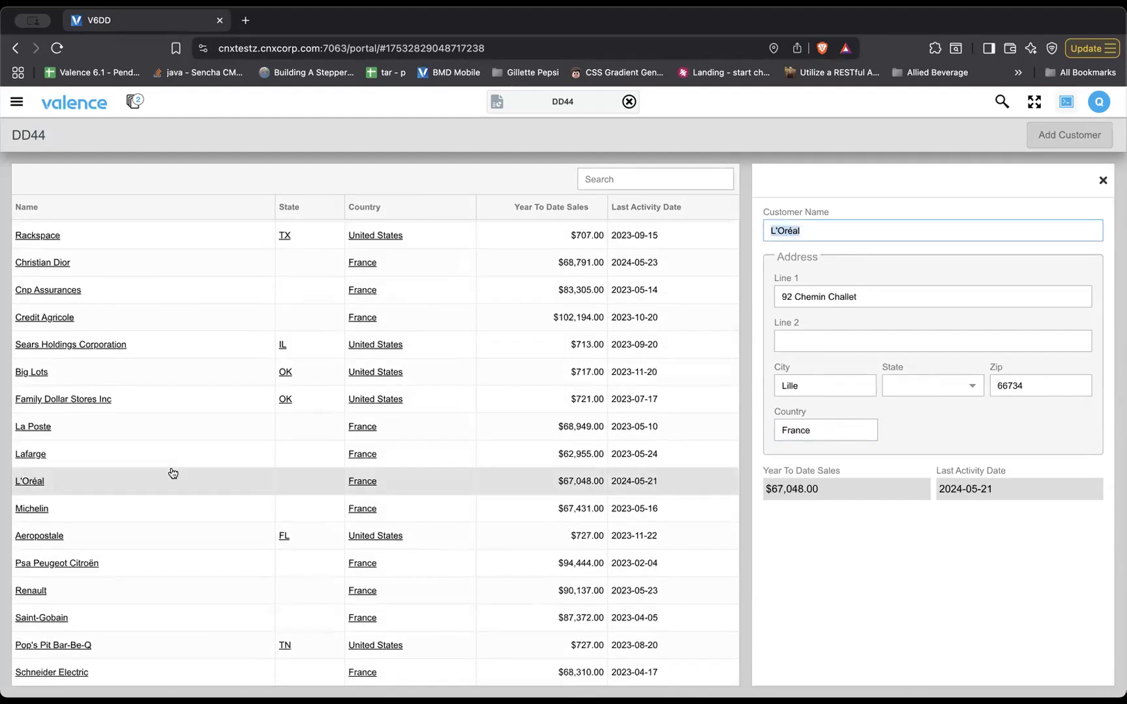
click(151, 363)
scroll(153, 362, up, 2)
scroll(140, 339, up, 1)
click(124, 312)
scroll(120, 310, up, 3)
click(112, 299)
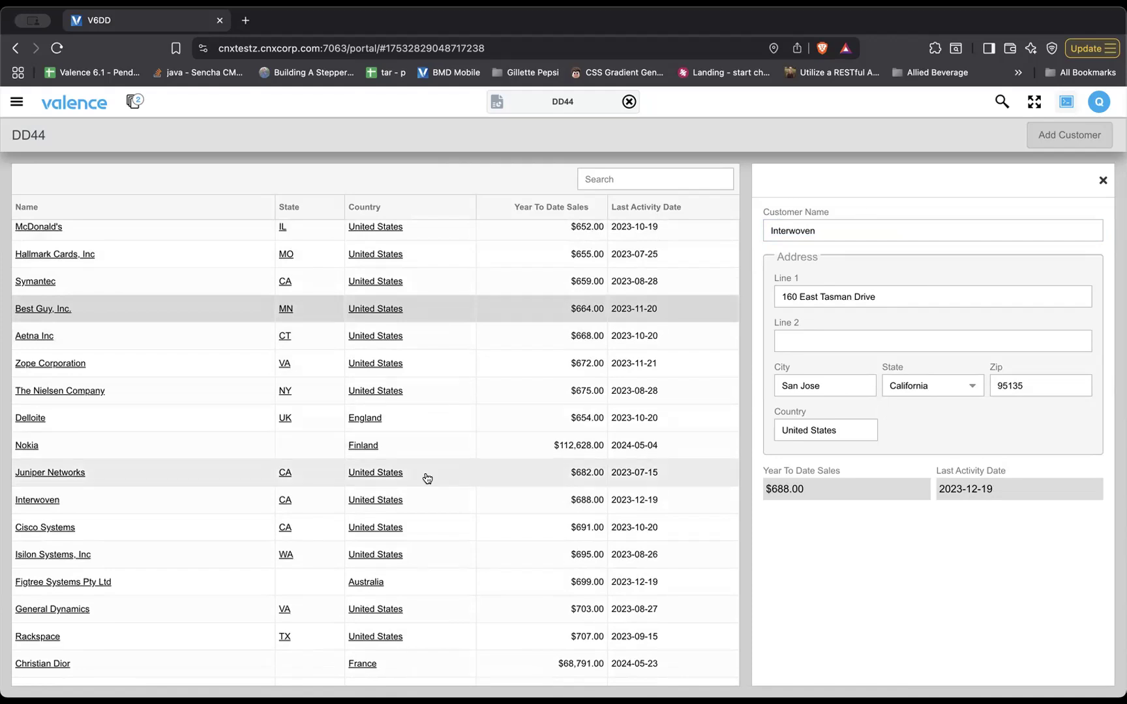
scroll(426, 472, up, 5)
click(182, 350)
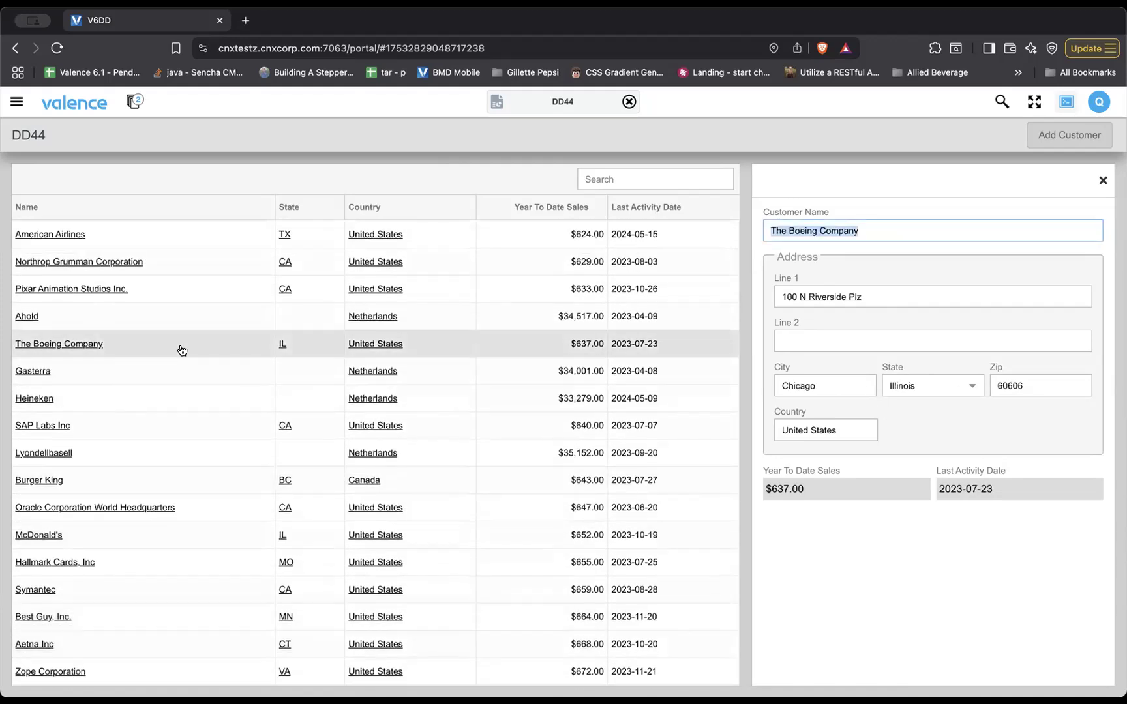
Test the Country field focus from the Country cells of Pixar Animation Studios Inc., Randstad Holding and Pkn Orlen.
click(381, 288)
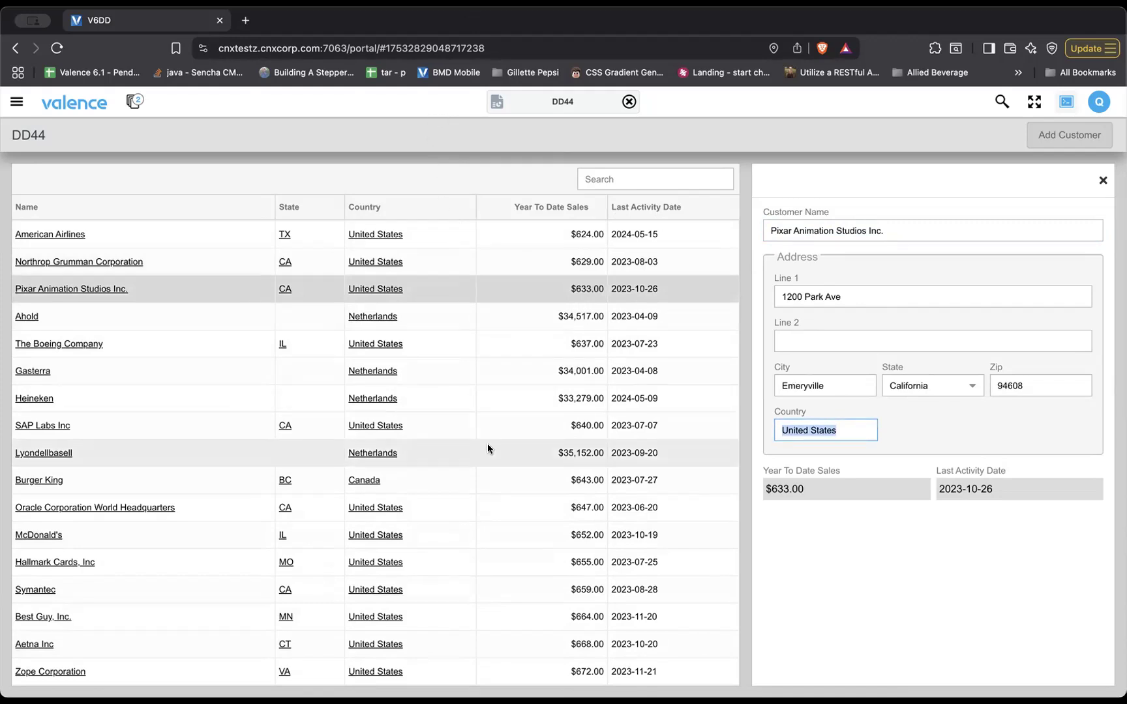
scroll(488, 448, down, 10)
scroll(487, 443, down, 15)
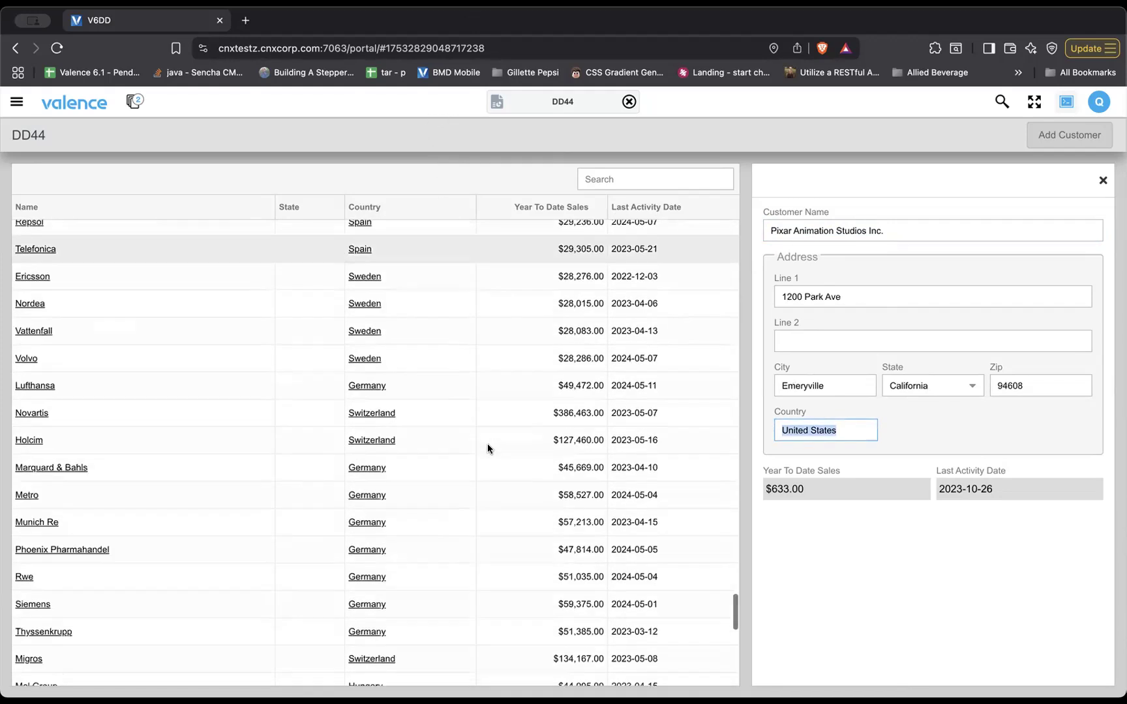
click(405, 425)
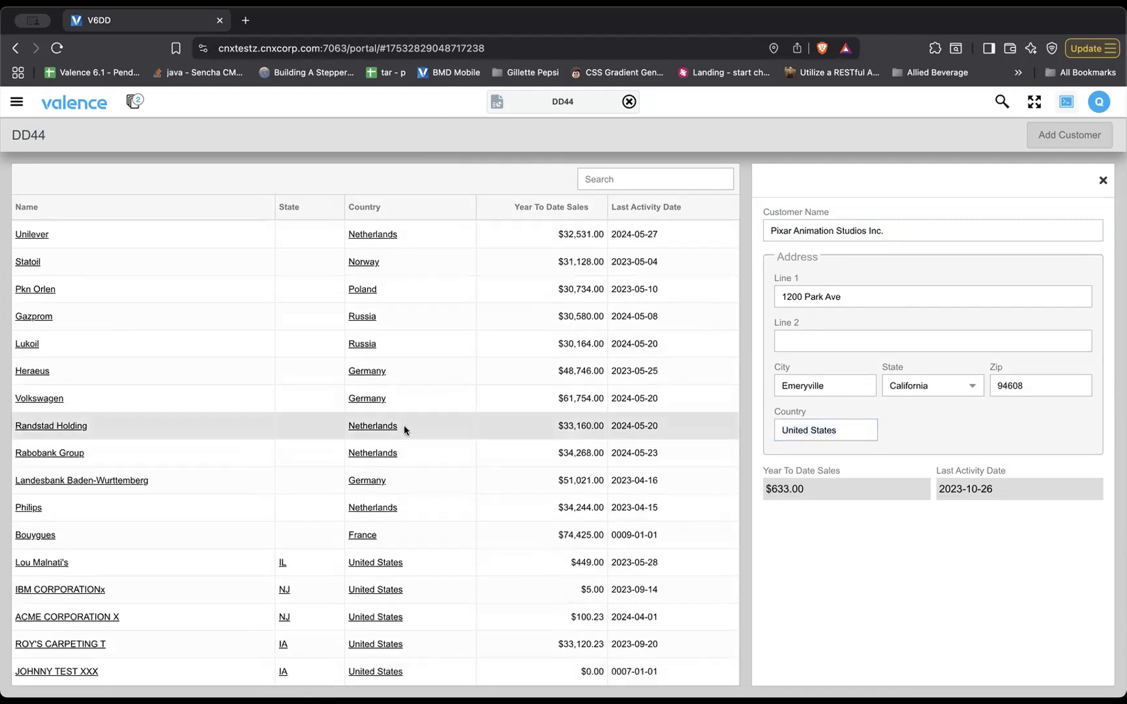
click(378, 334)
click(394, 301)
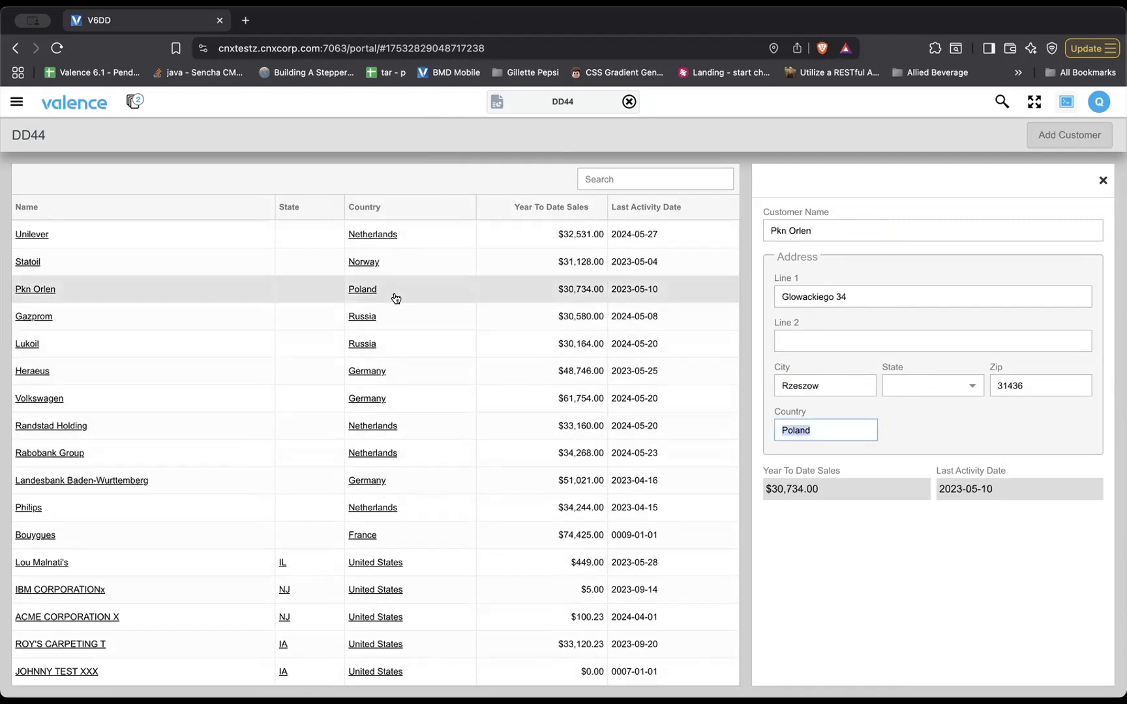
scroll(395, 300, up, 10)
scroll(396, 299, up, 10)
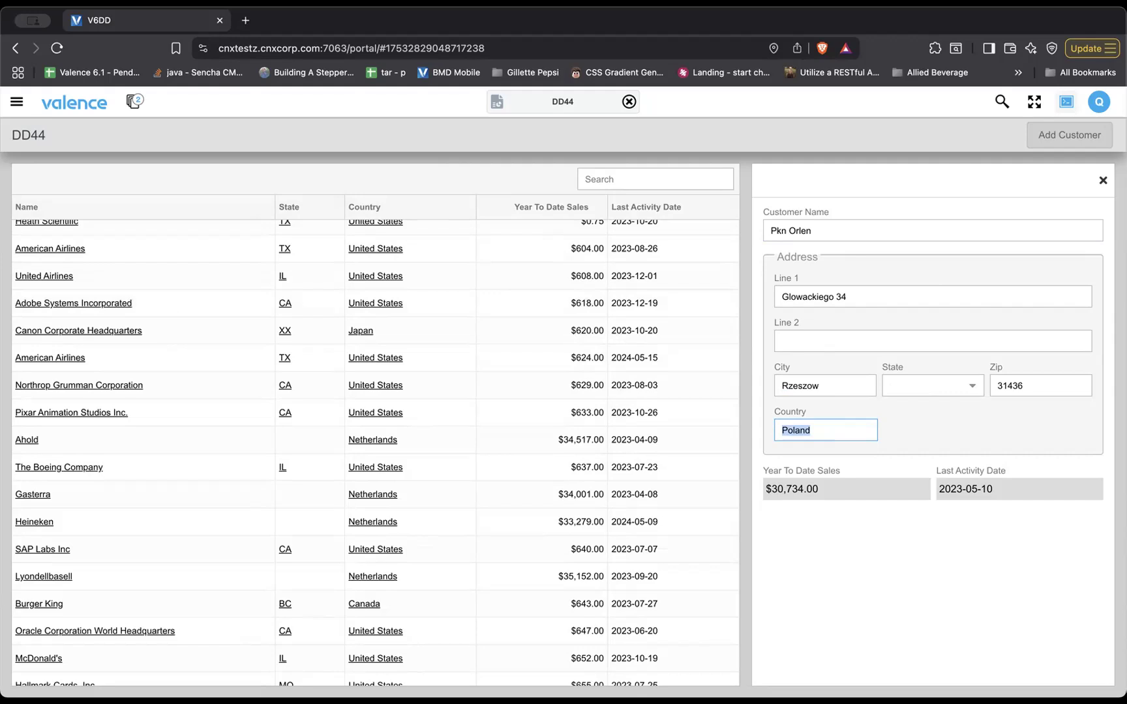
Switch to Nitro App Builder, add an app variable named formHasChanged, and return to DD44's layout.
click(580, 144)
click(497, 101)
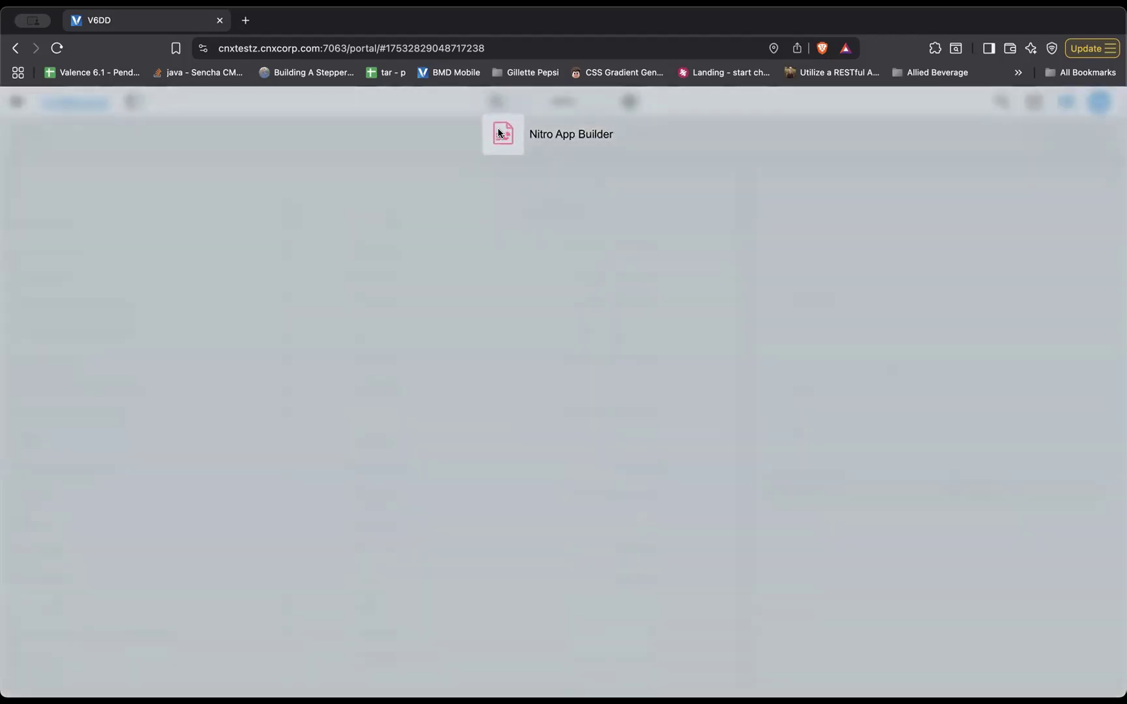
click(499, 134)
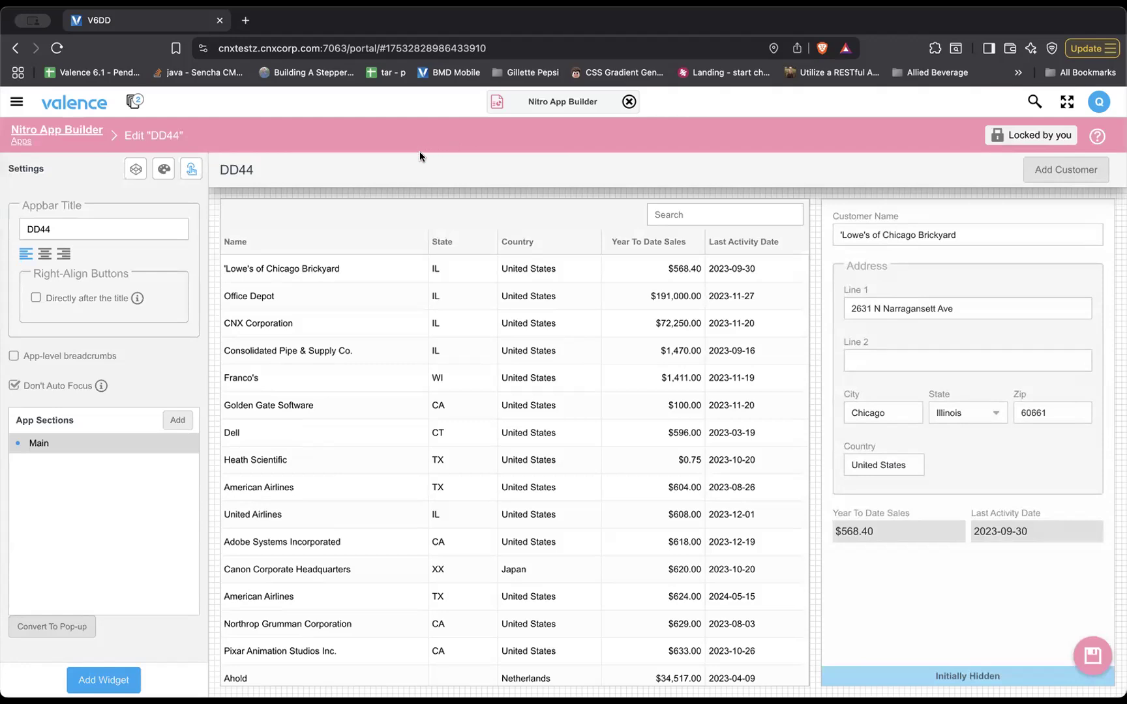
click(134, 170)
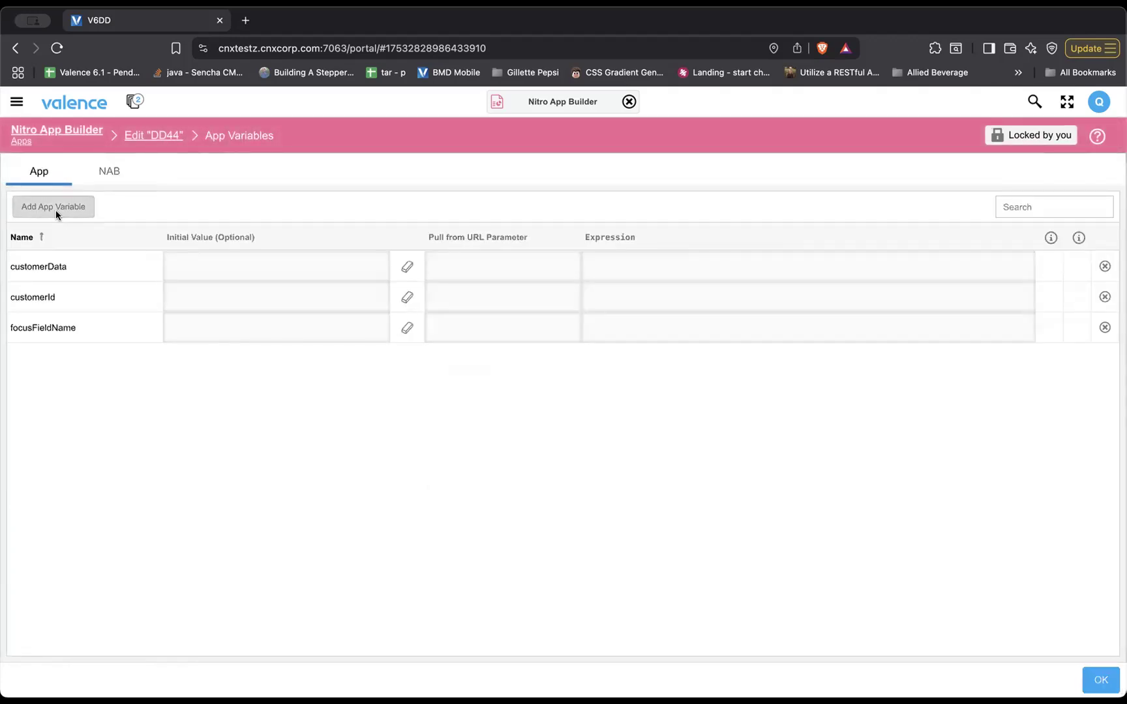
click(57, 216)
text(for)
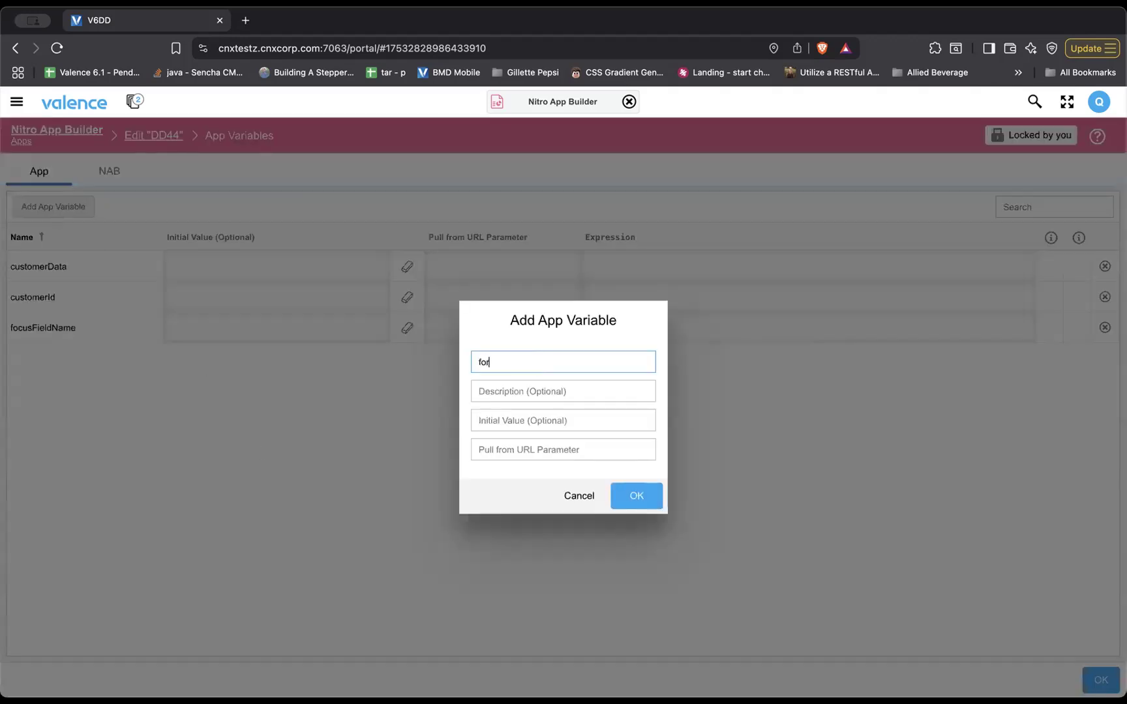
text(mHasChanged)
key(Return)
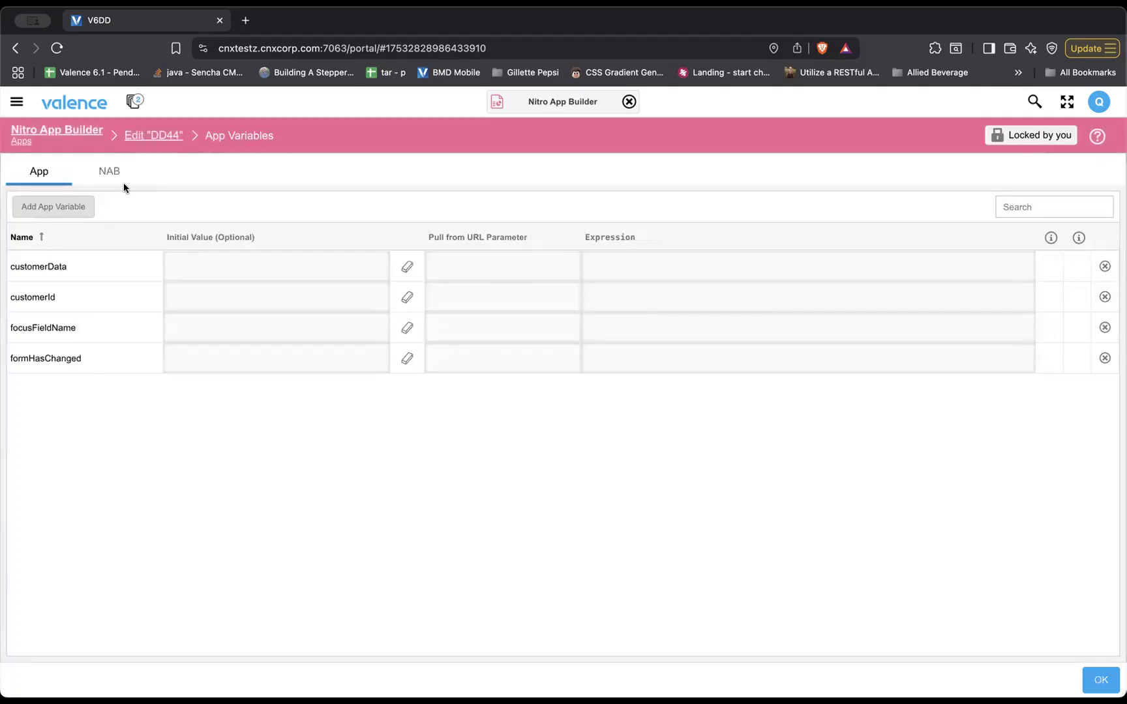
click(149, 134)
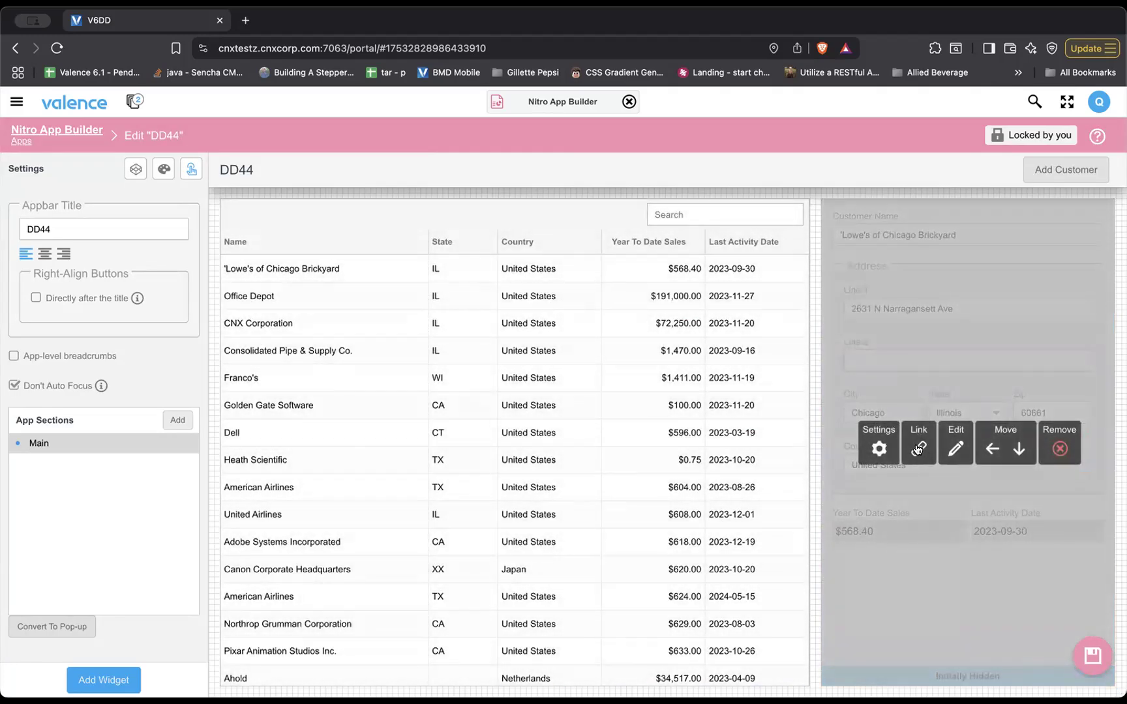
Link the Customer Form's General hasChanged property to the formHasChanged app variable, and save the link and the app.
click(918, 450)
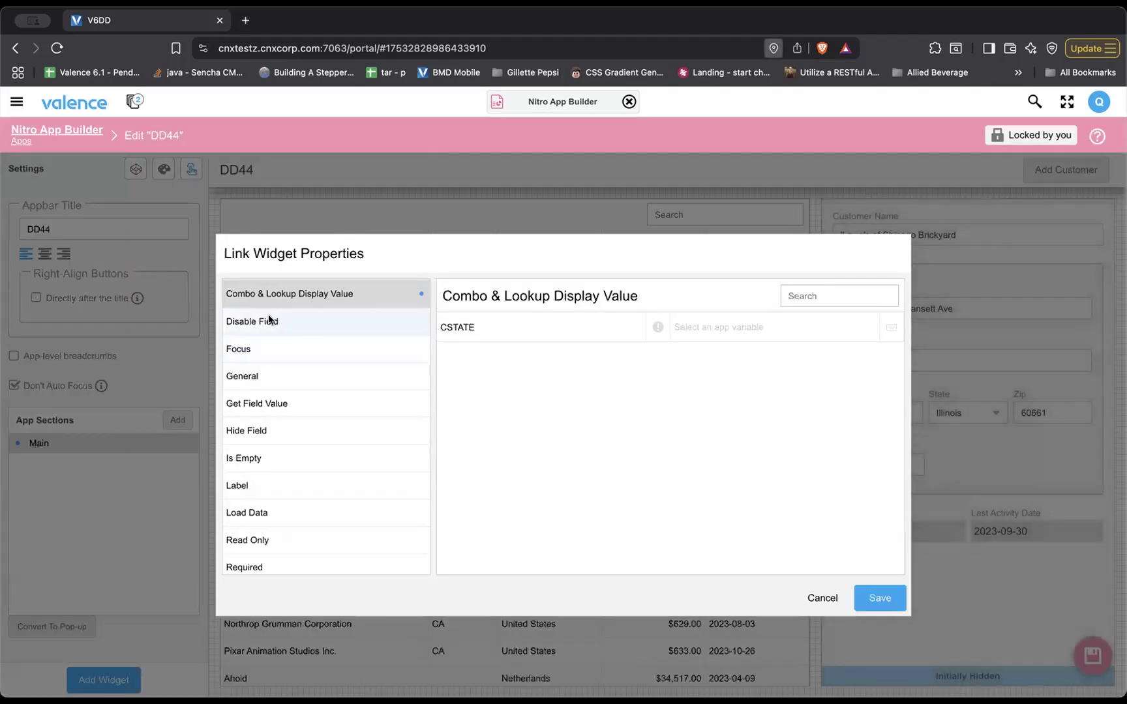
click(268, 381)
click(699, 384)
text(formH)
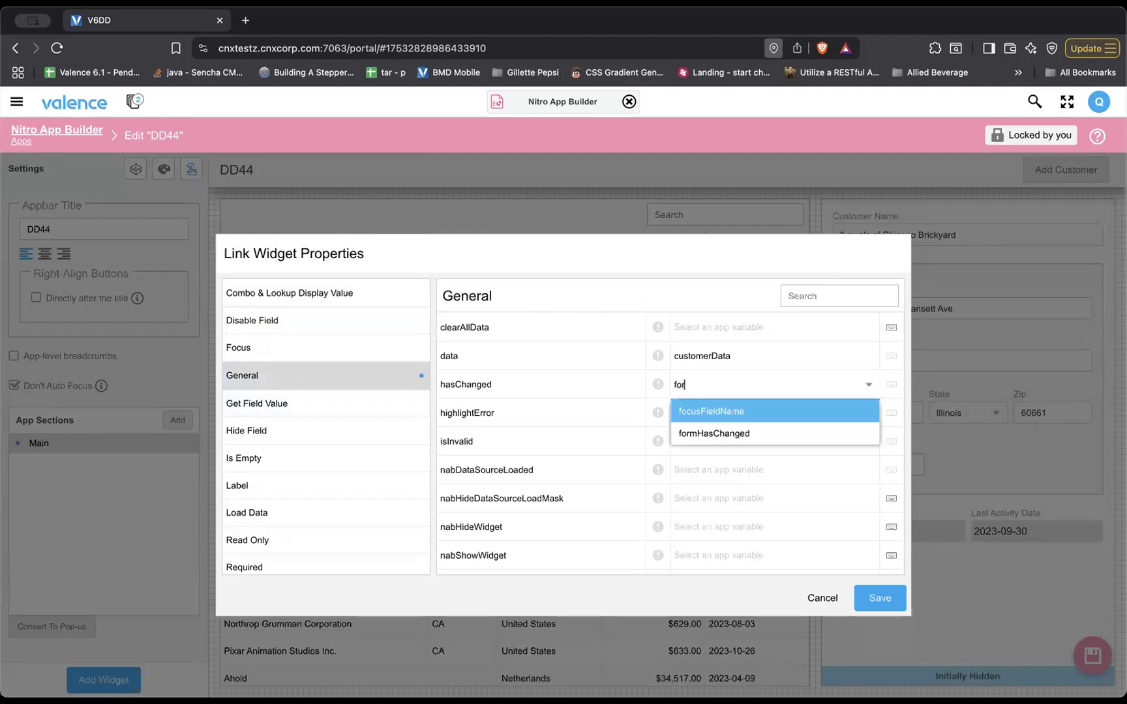
key(Return)
click(834, 83)
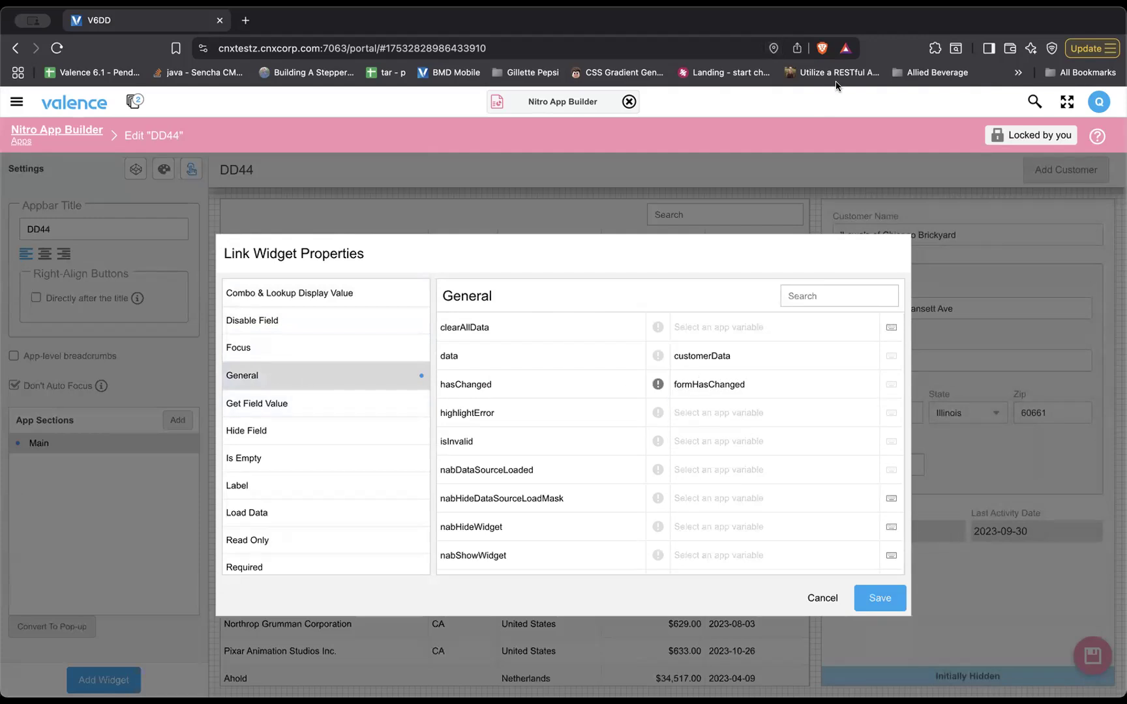
click(878, 599)
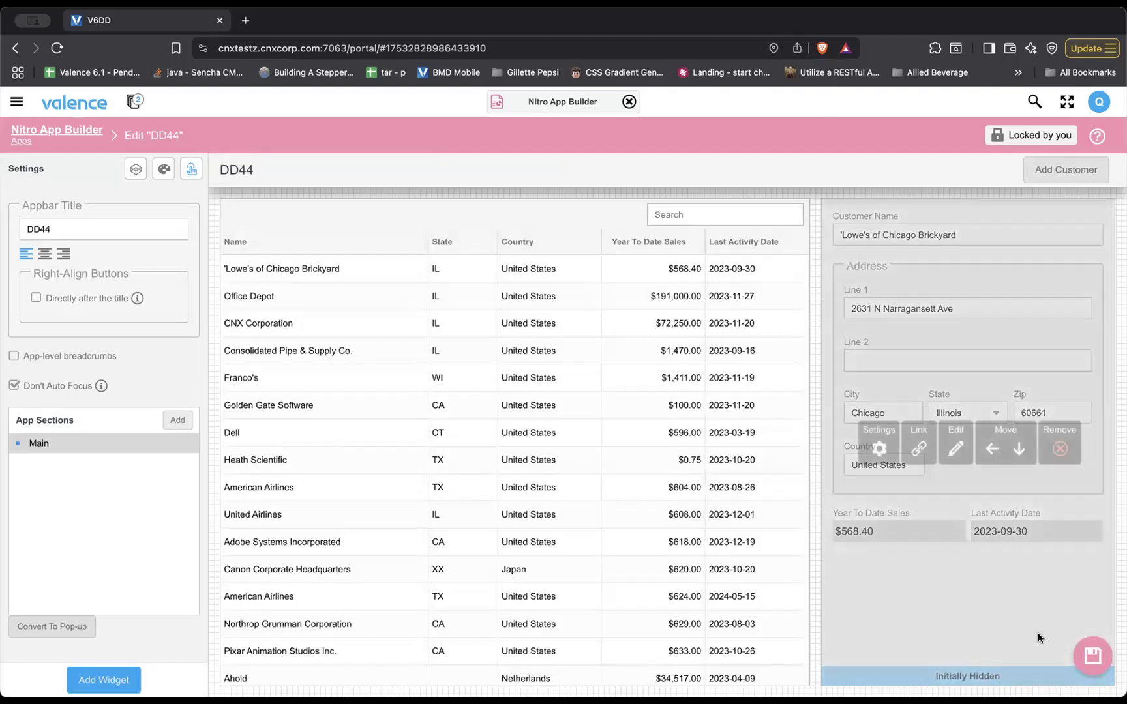
click(1092, 612)
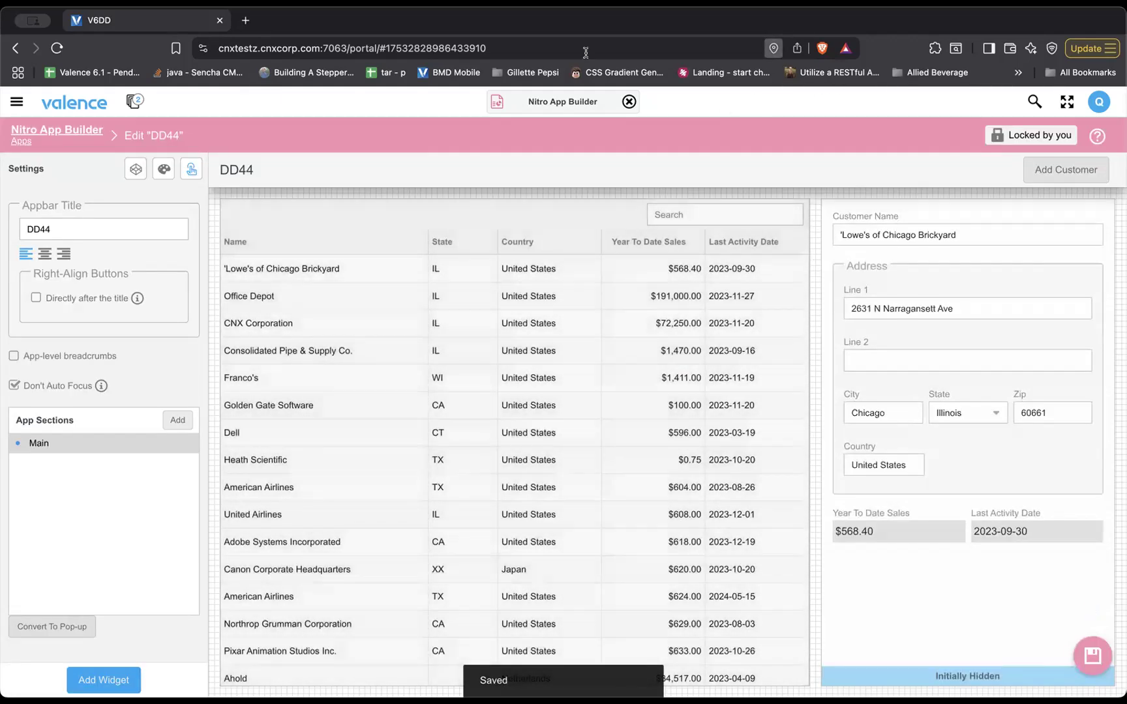
Reload the DD44 frame and place the narrowed browser window beside the NAB Developer Console.
click(498, 103)
right_click(455, 136)
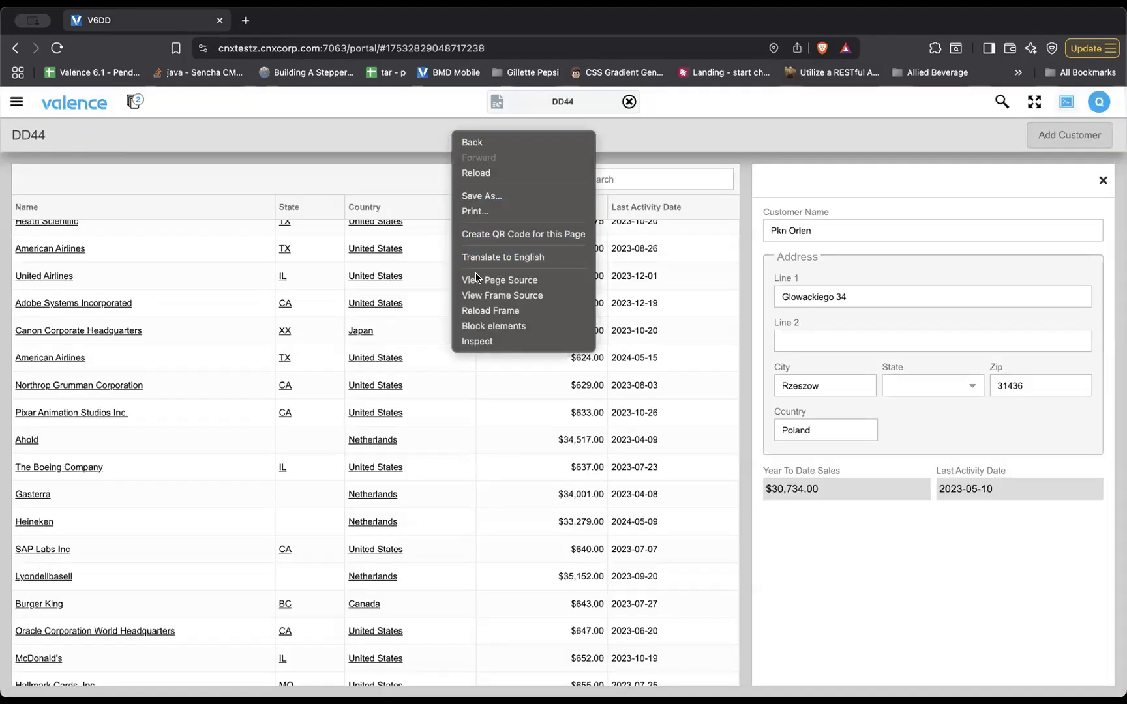
click(480, 310)
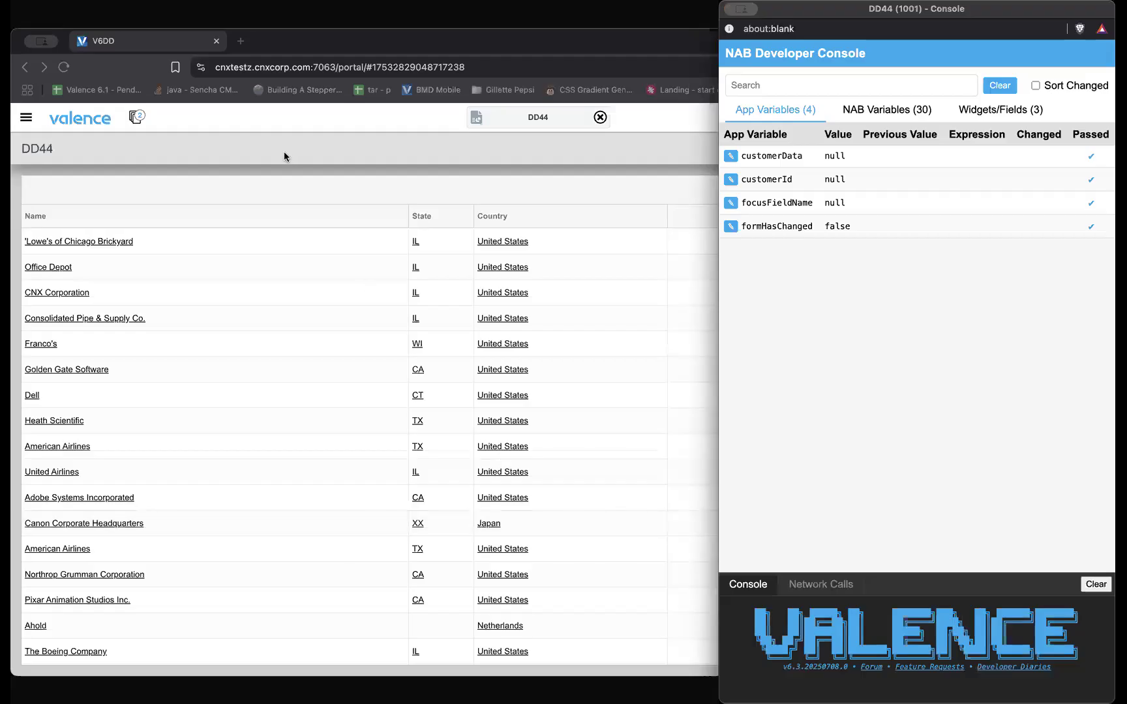
click(284, 156)
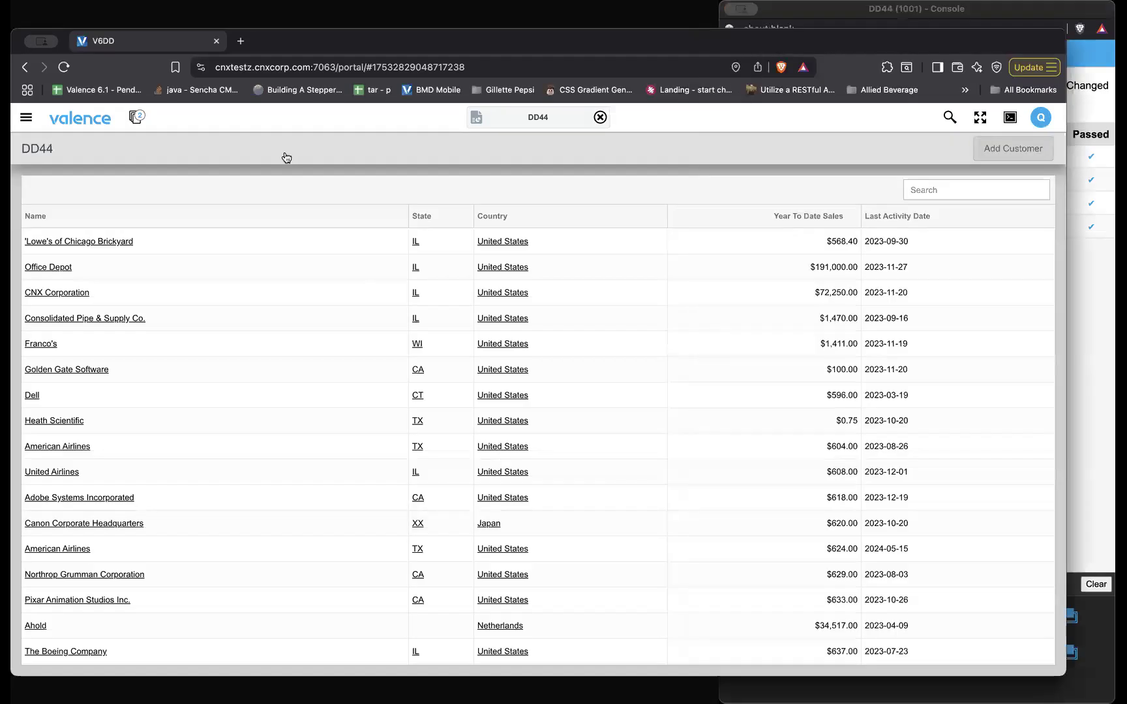
drag(1063, 224, 731, 241)
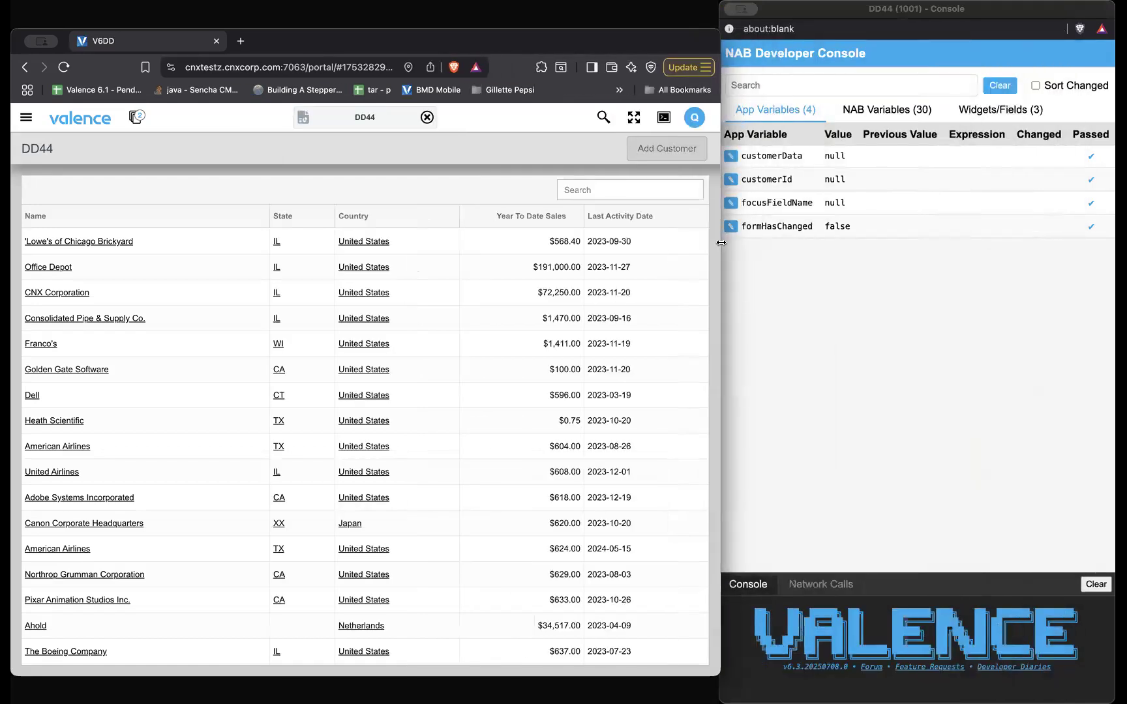
click(898, 10)
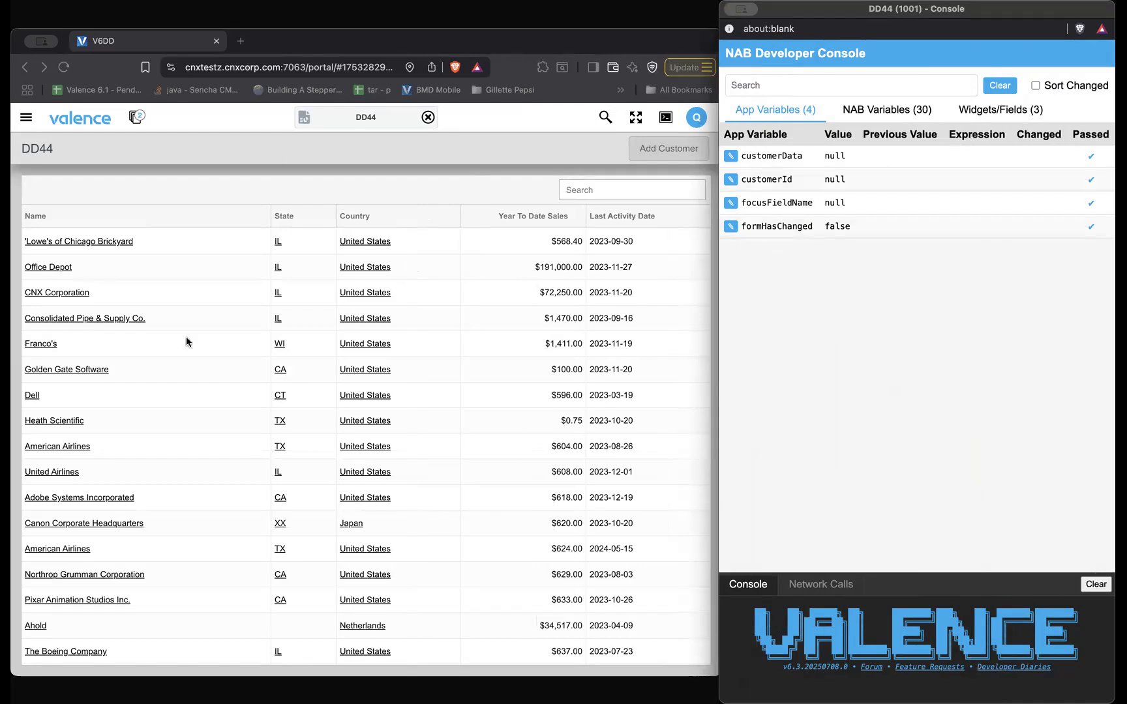
Load the Consolidated Pipe & Supply Co. row and append "x" to its Customer Name to check formHasChanged in the console.
click(210, 323)
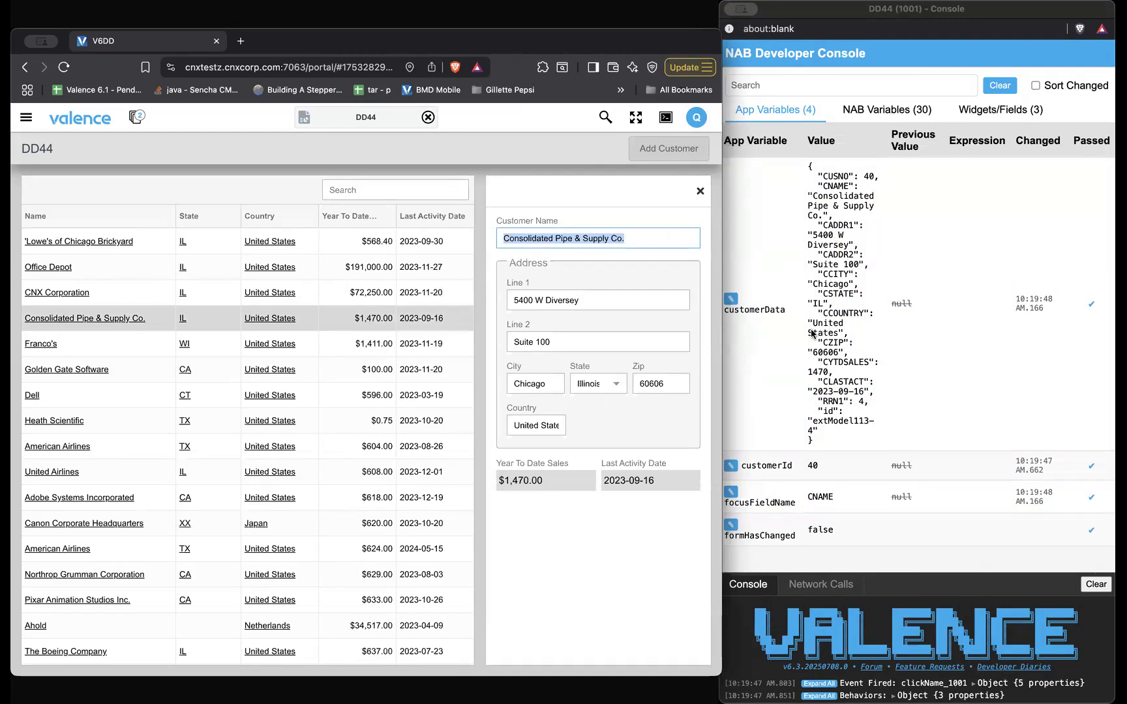
scroll(804, 467, down, 3)
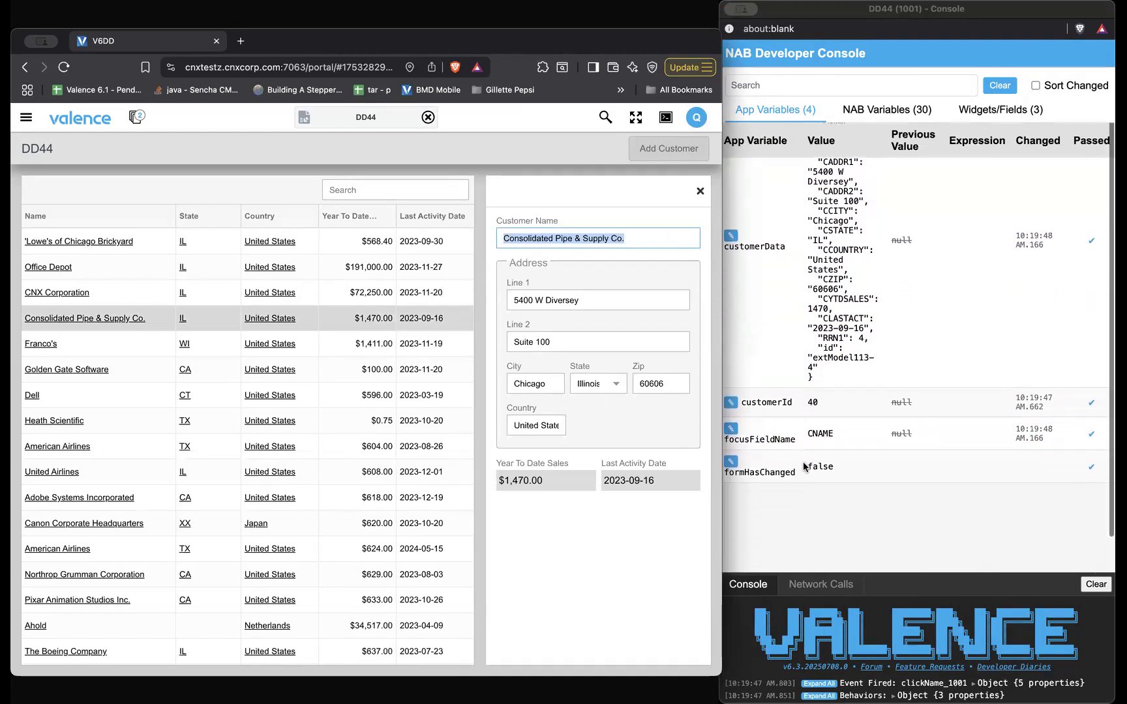
click(632, 238)
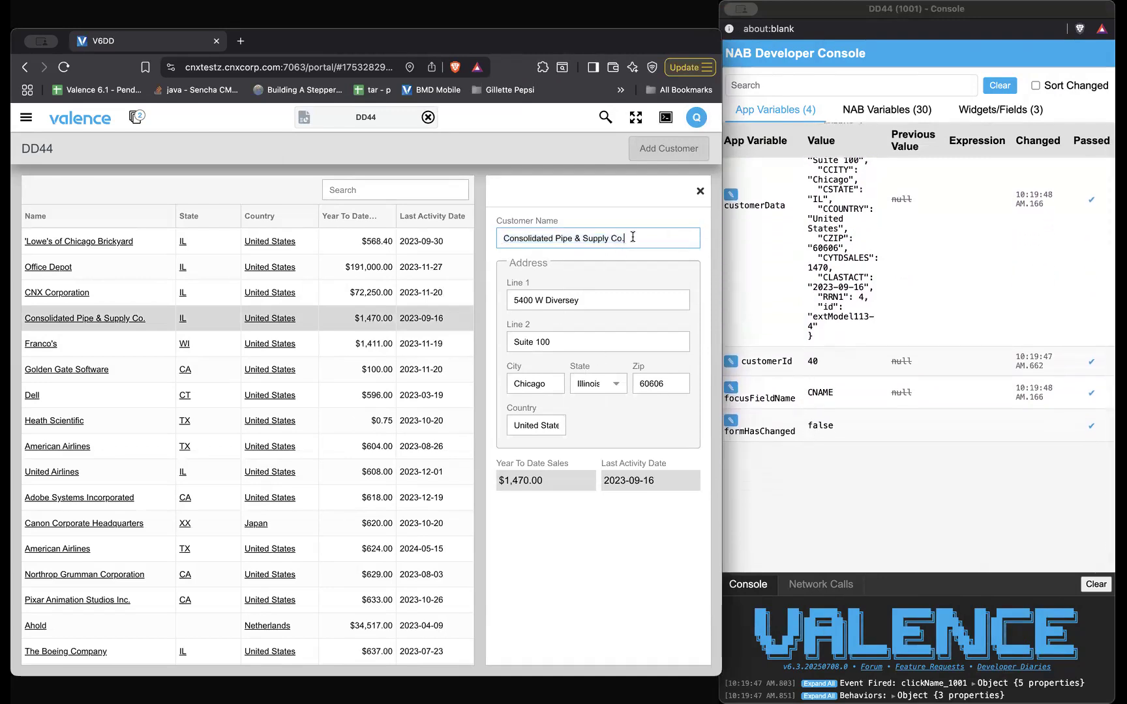
text(x)
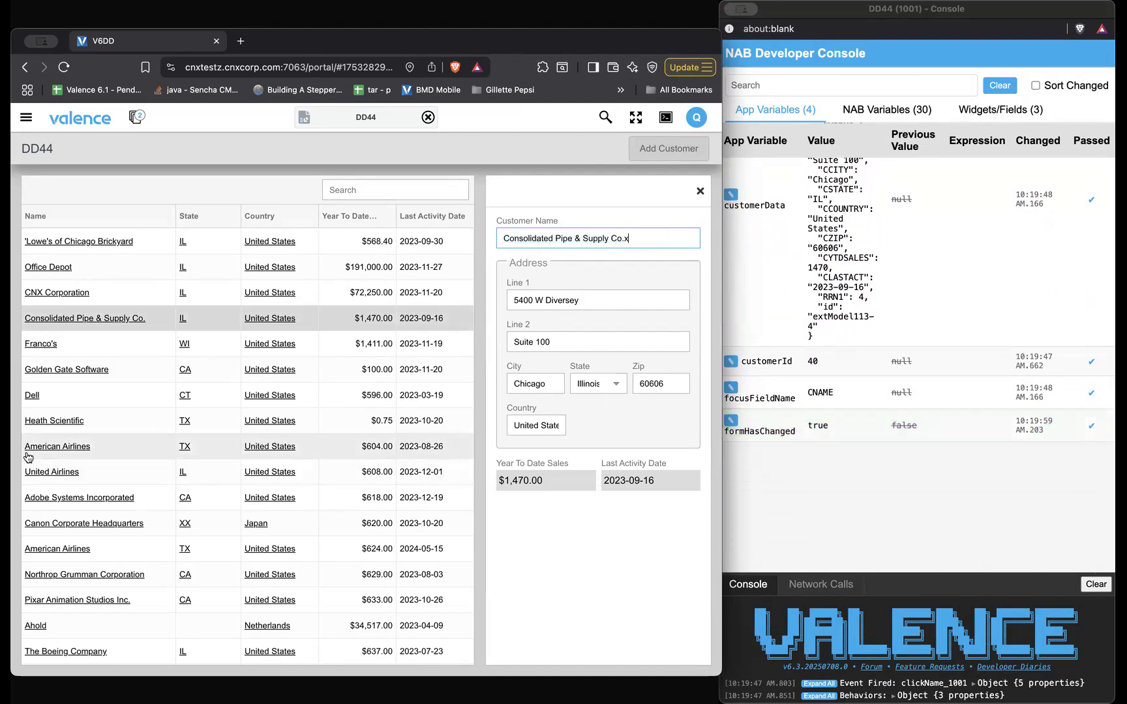
Load the form from United Airlines' State cell, and add and remove a trailing "s" in Customer Name to check formHasChanged.
click(201, 478)
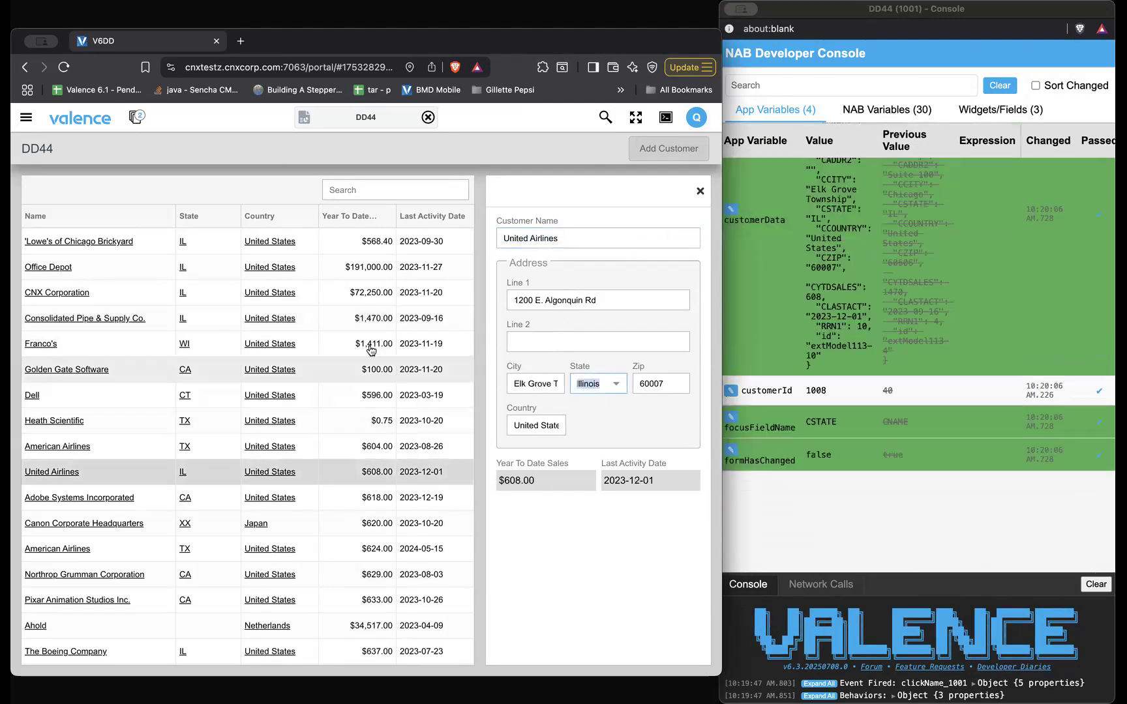
click(583, 238)
text(s)
key(BackSpace)
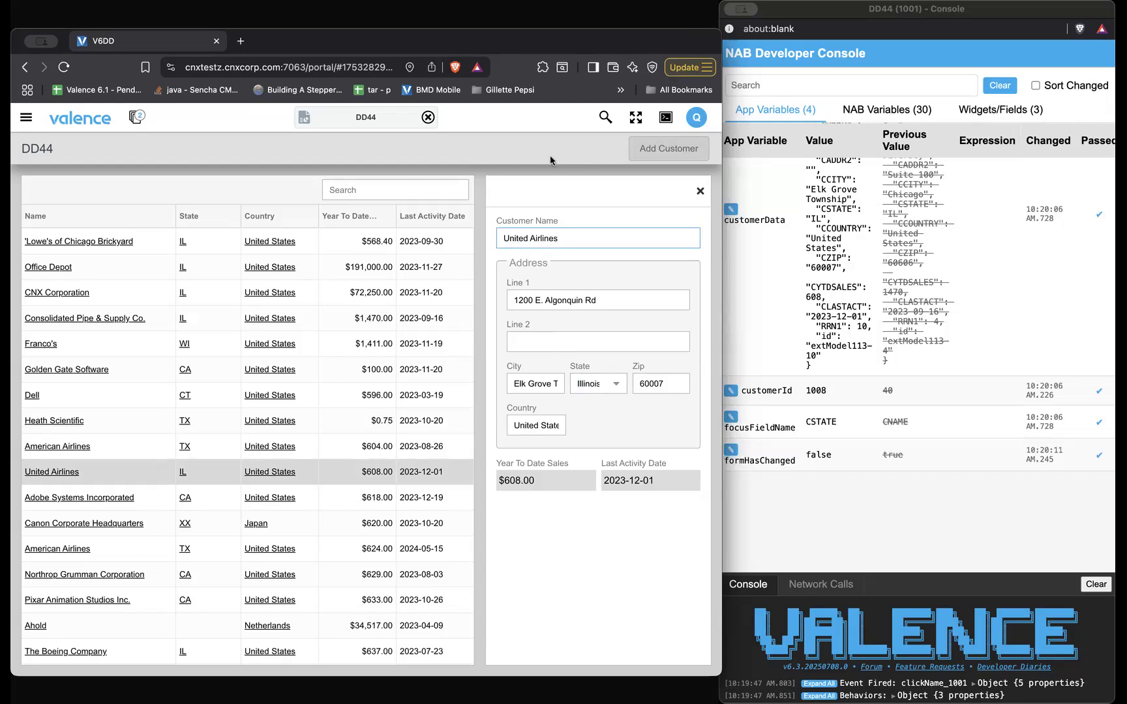
Fit the DD44 browser window beside the developer console and list the app's widgets and fields in the console.
click(946, 28)
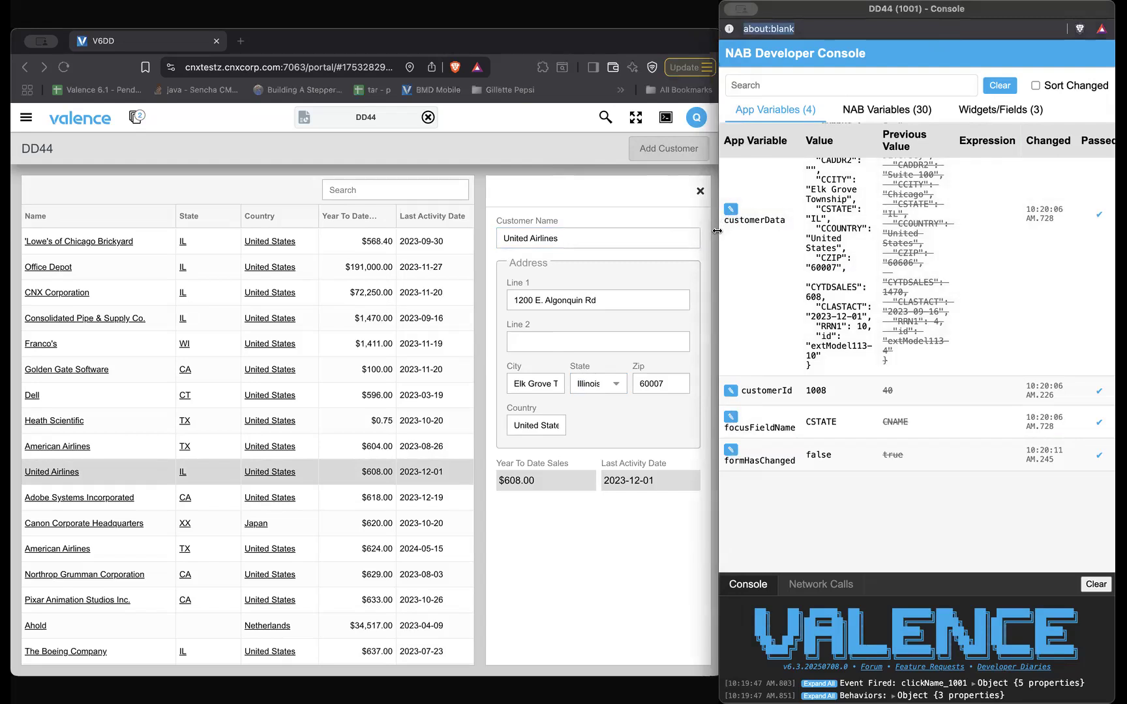
click(313, 41)
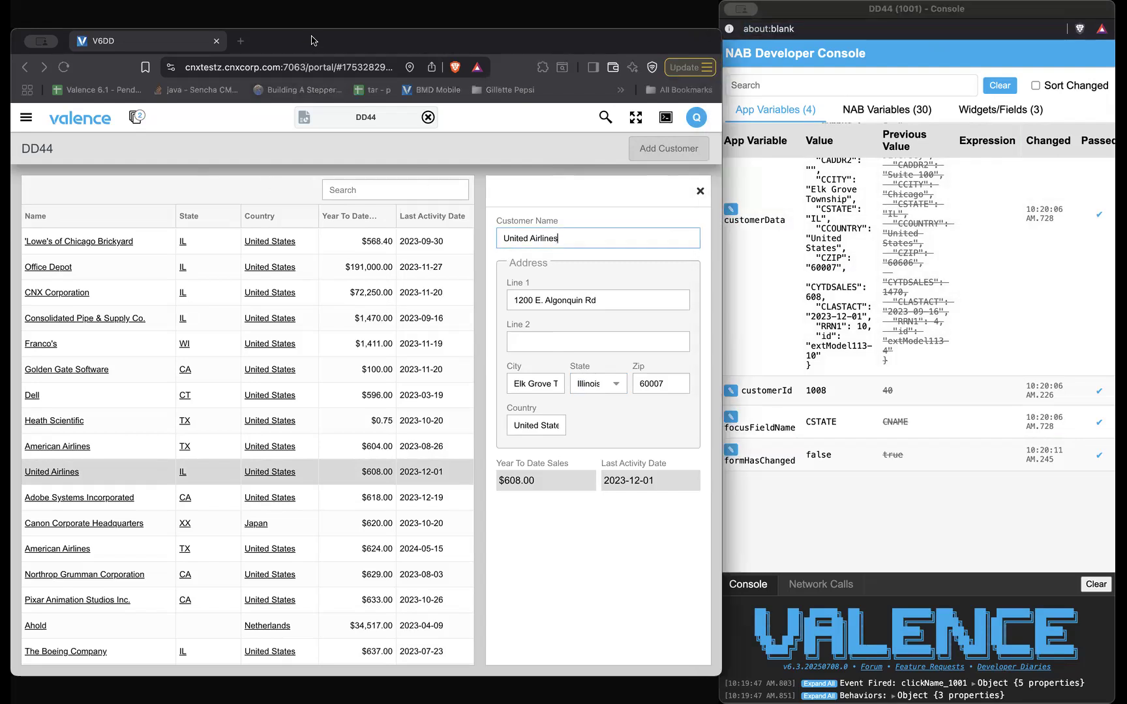
drag(297, 37, 293, 36)
click(157, 39)
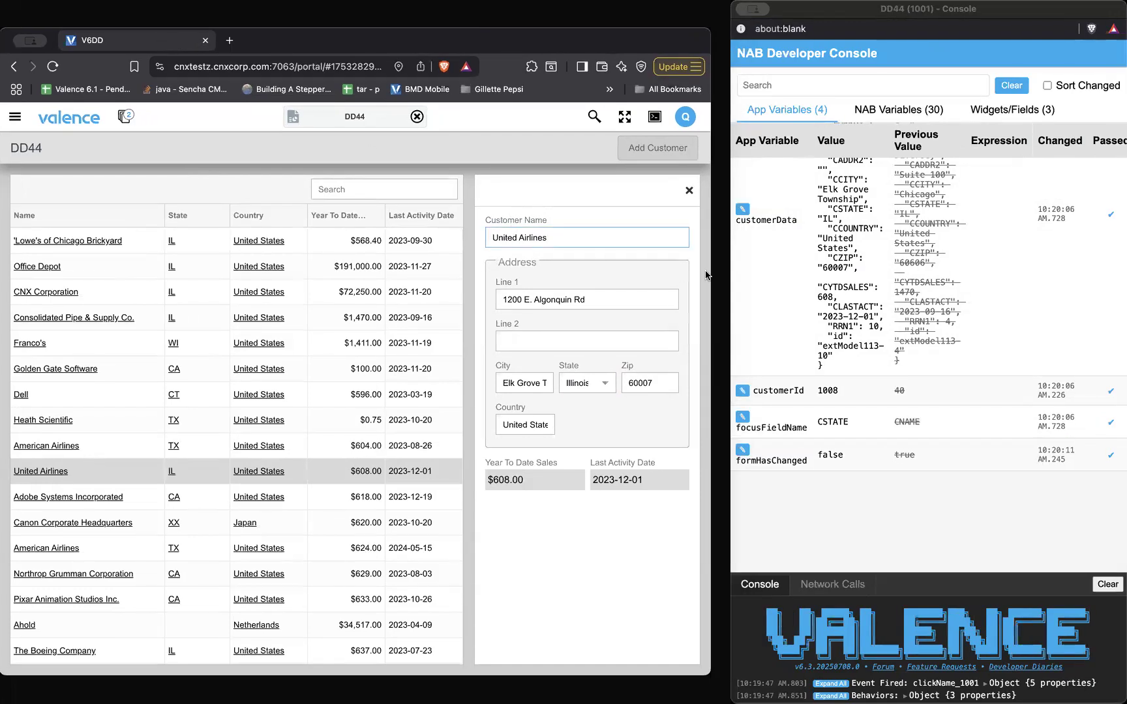
drag(711, 271, 724, 275)
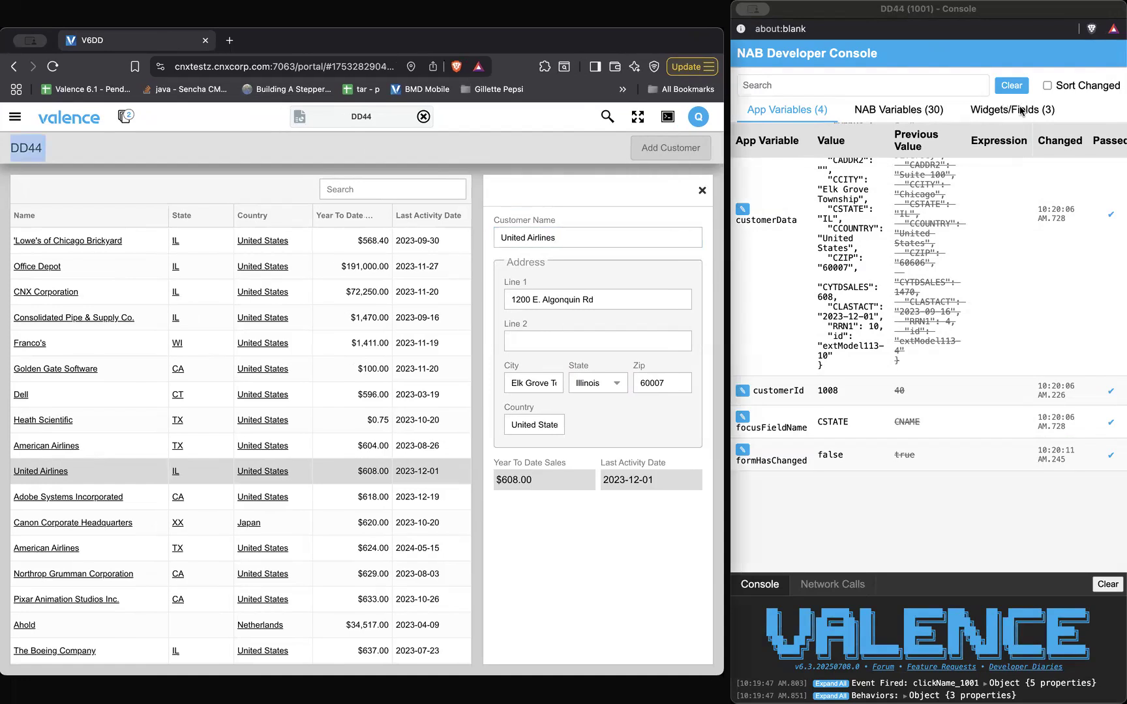
click(1022, 111)
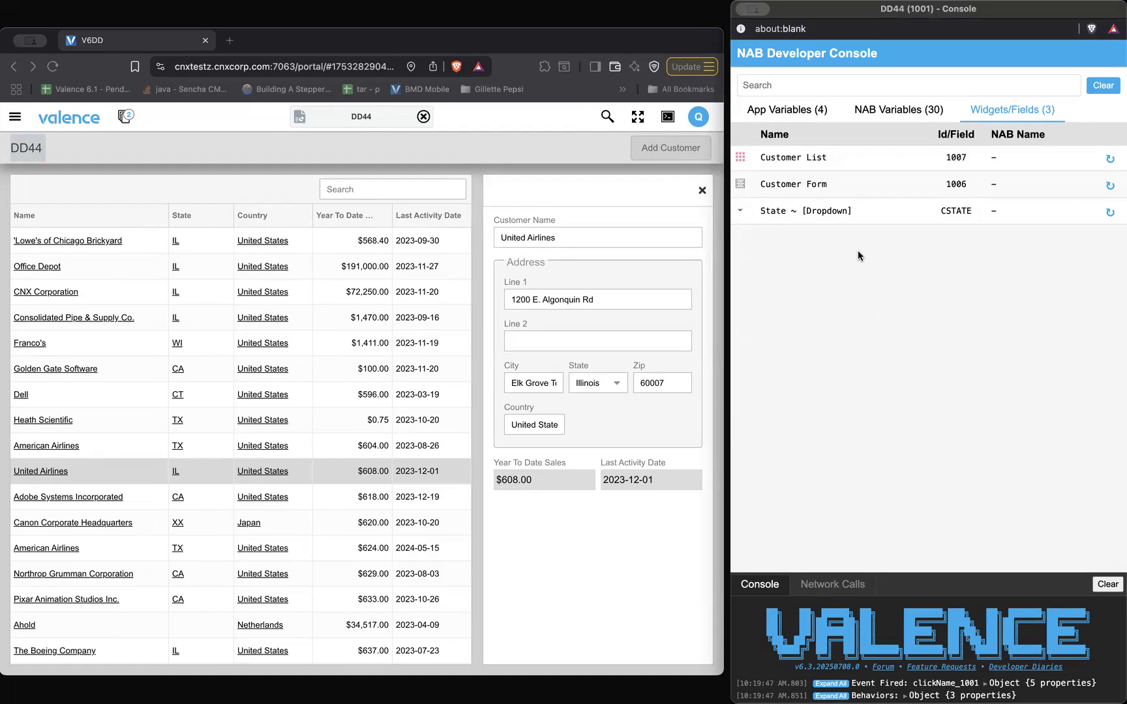
Refresh the Customer List widget from the developer console and open its getData call in the enlarged network call log.
click(1109, 159)
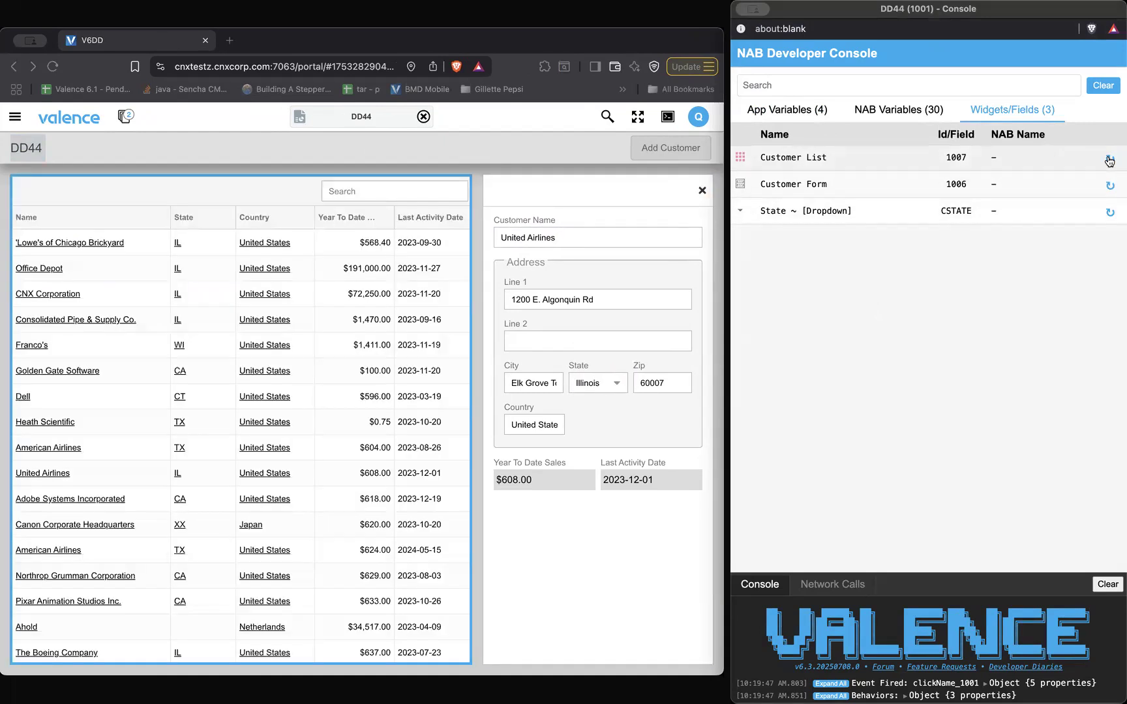
click(833, 584)
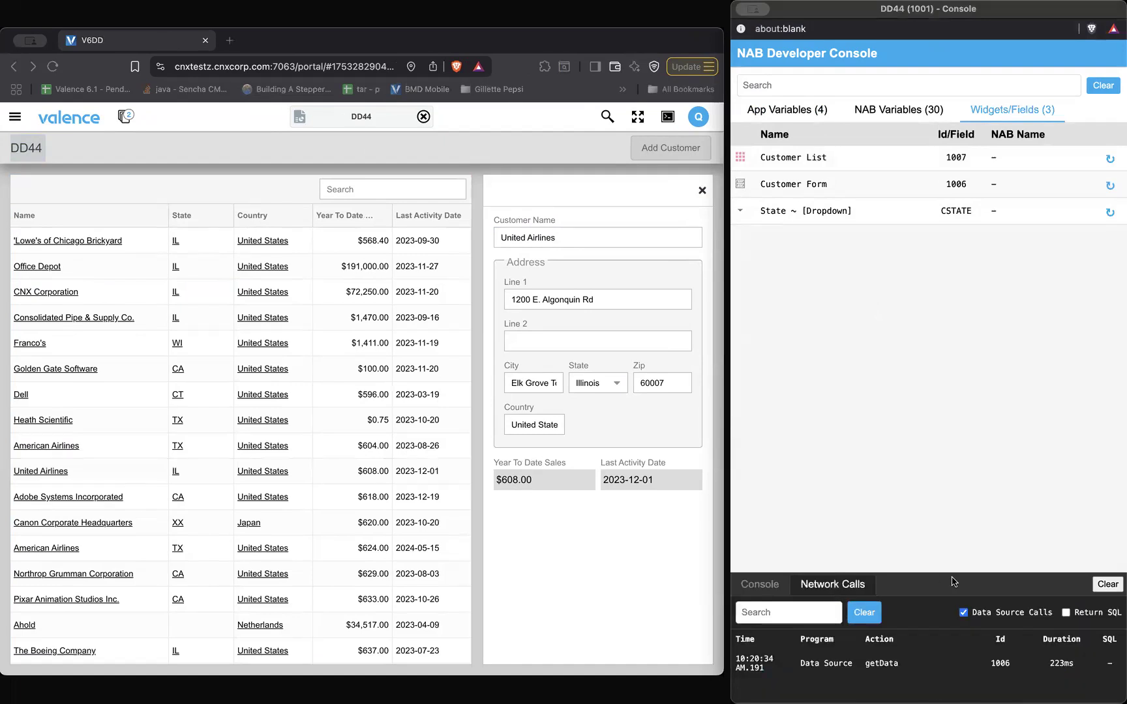
drag(950, 574, 926, 478)
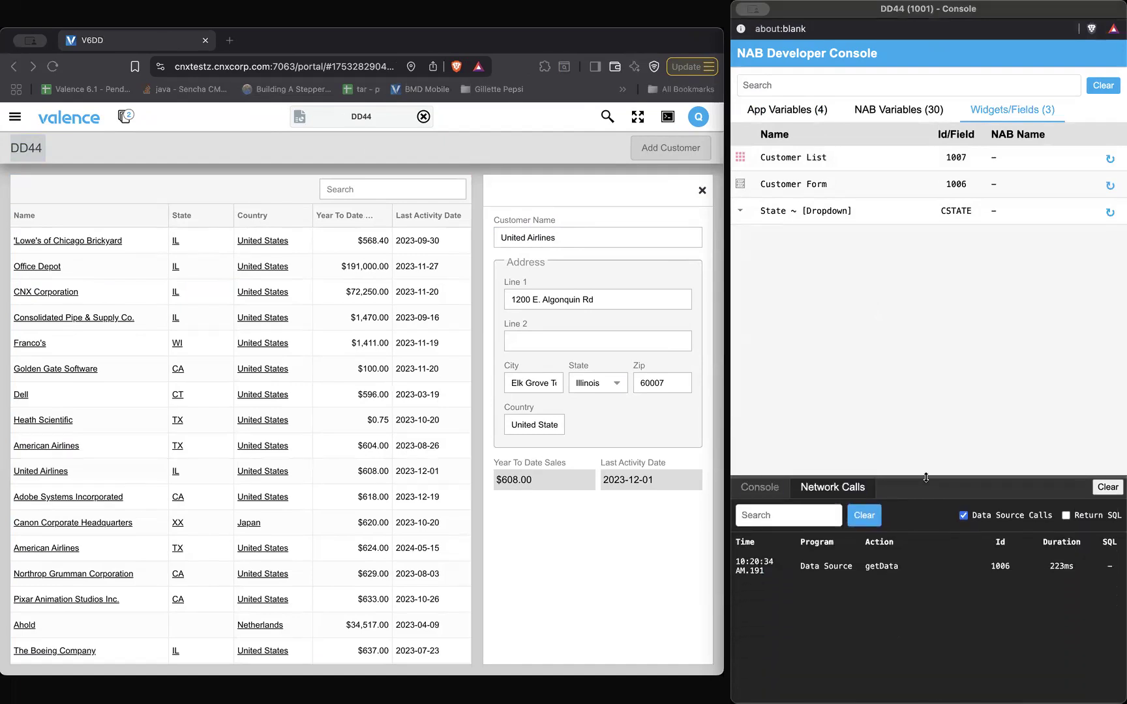
click(875, 567)
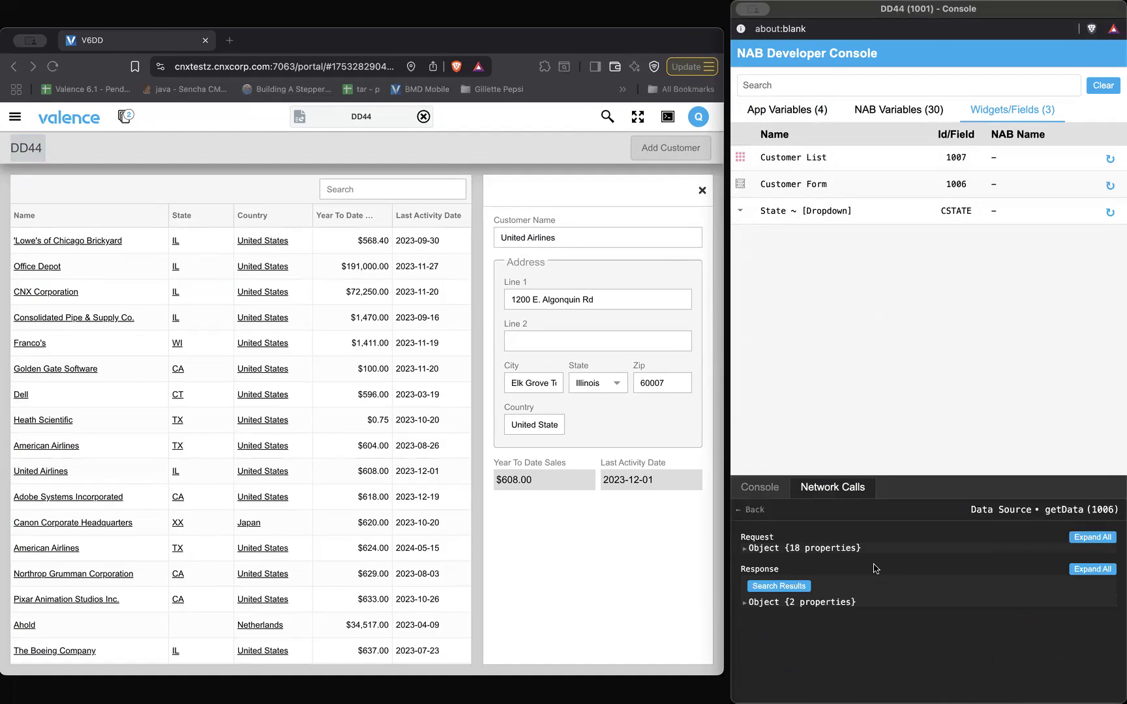
Search the getData response for records whose CSTATE is "CA".
click(783, 585)
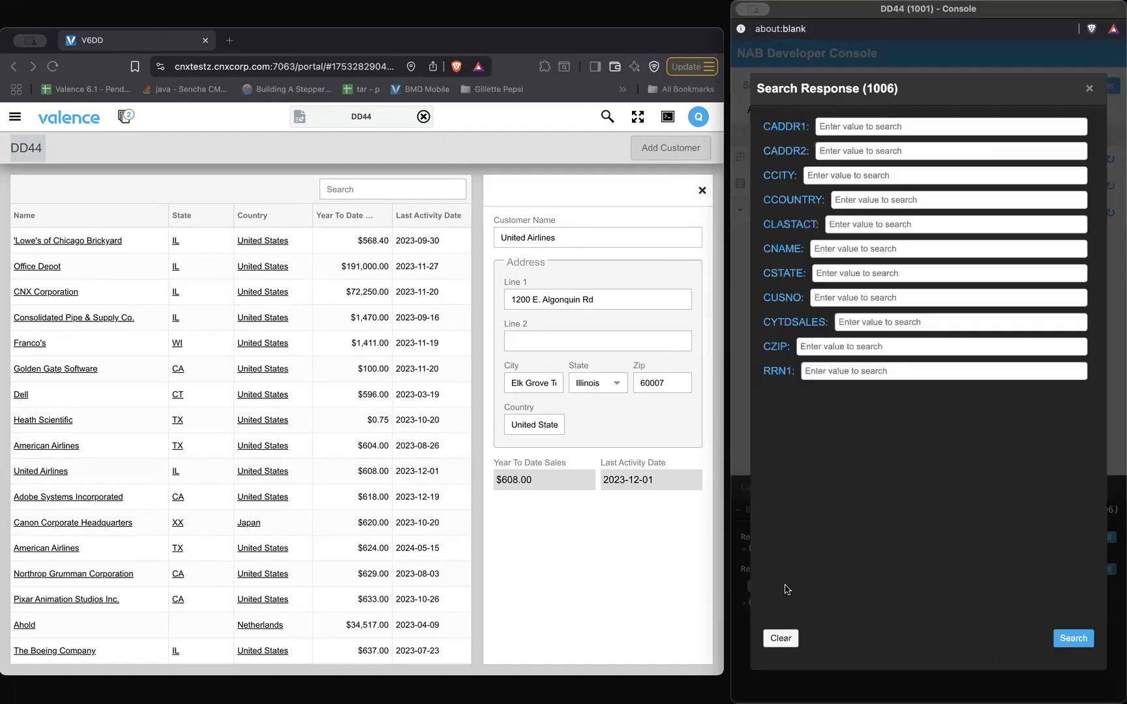
click(837, 127)
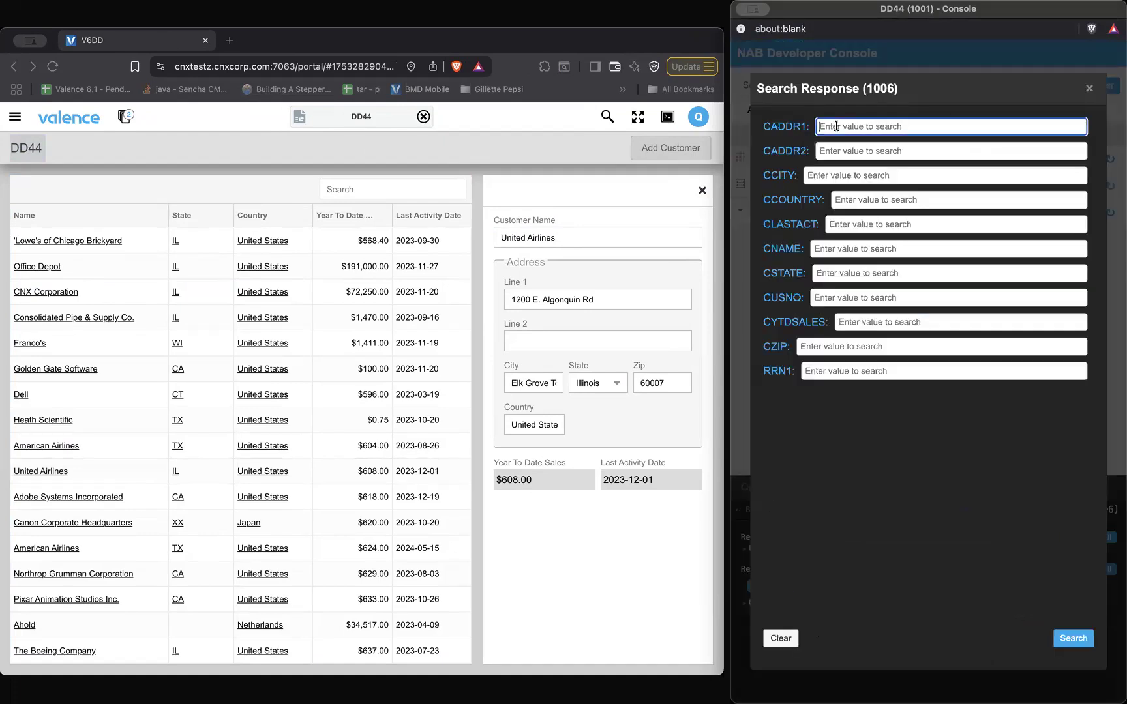
key(Tab)
key(Tab)
key(Tab)
key(Tab)
key(Tab)
key(Tab)
key(Tab)
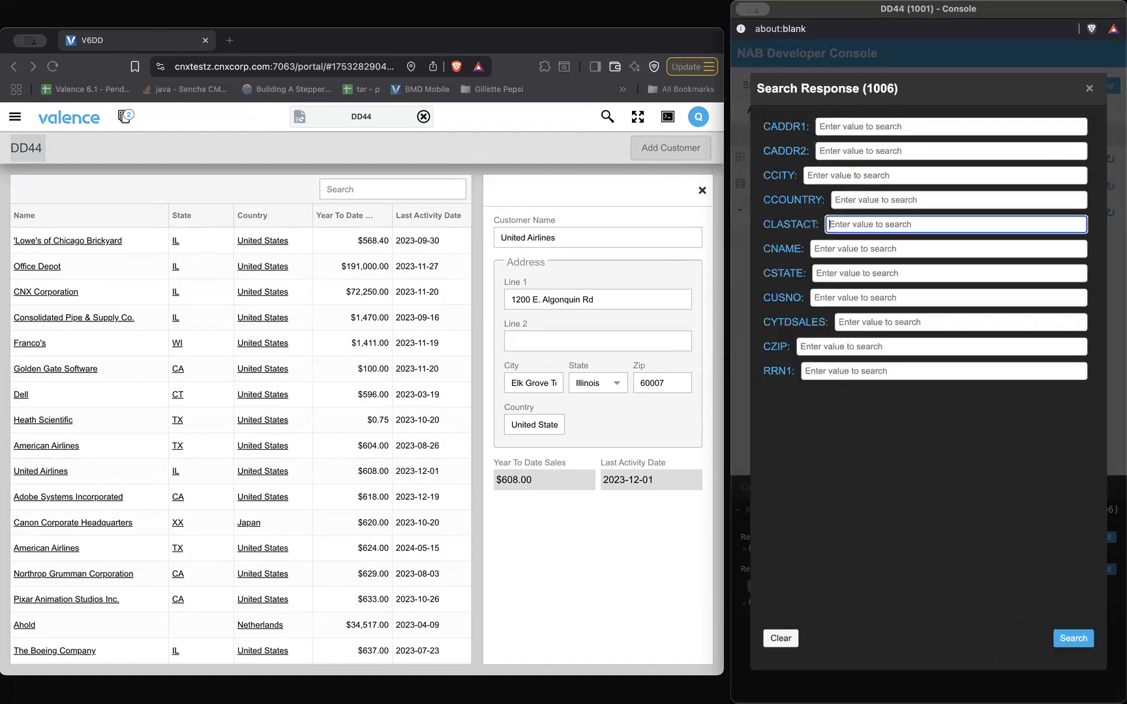
key(shift+Tab)
text(CA)
key(Return)
Read through the matching California records, return to the search criteria and close the response search.
scroll(856, 363, down, 2)
scroll(841, 424, down, 20)
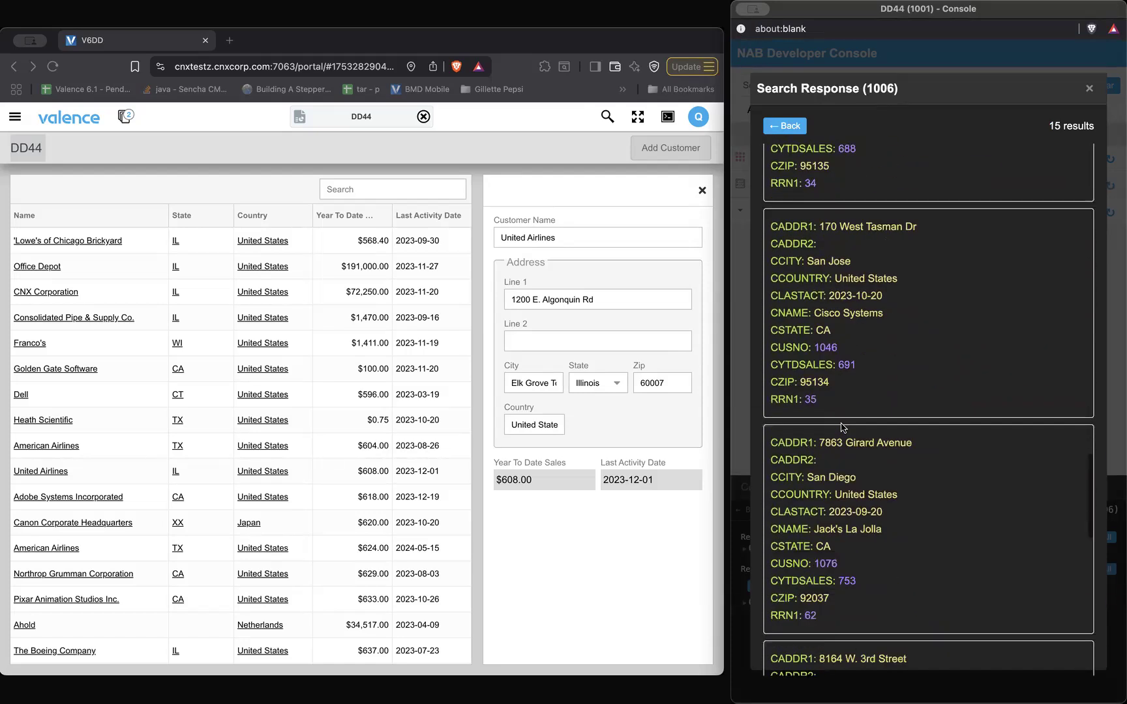
scroll(841, 427, down, 10)
scroll(841, 392, up, 10)
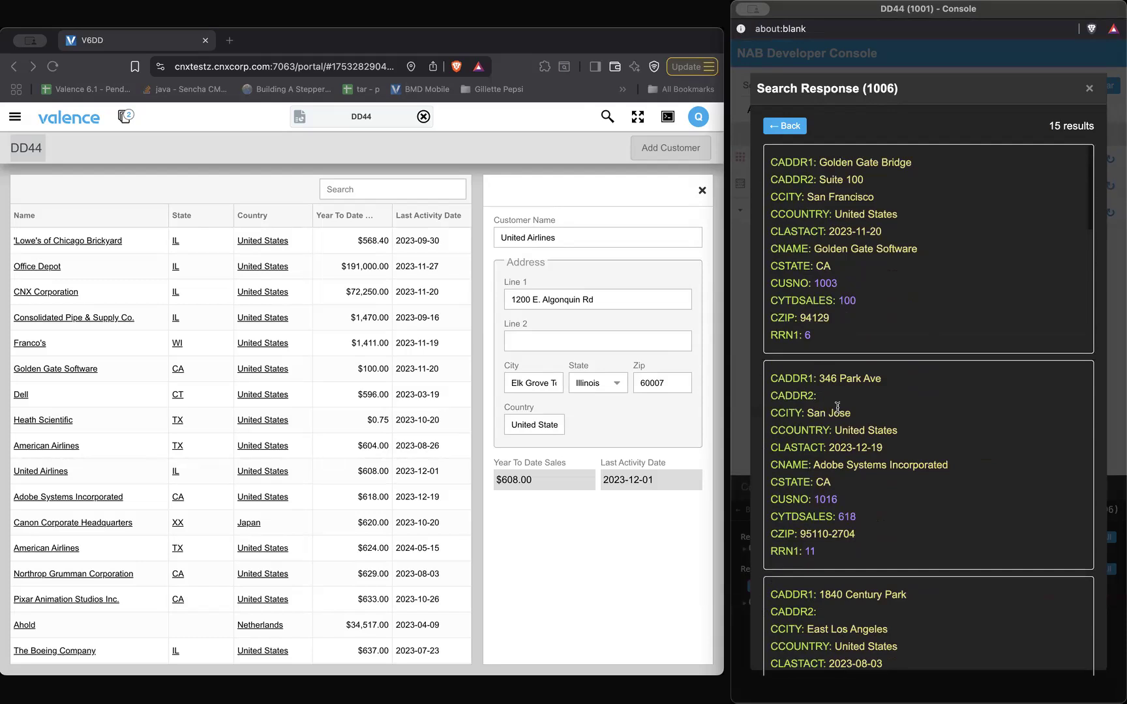
click(784, 125)
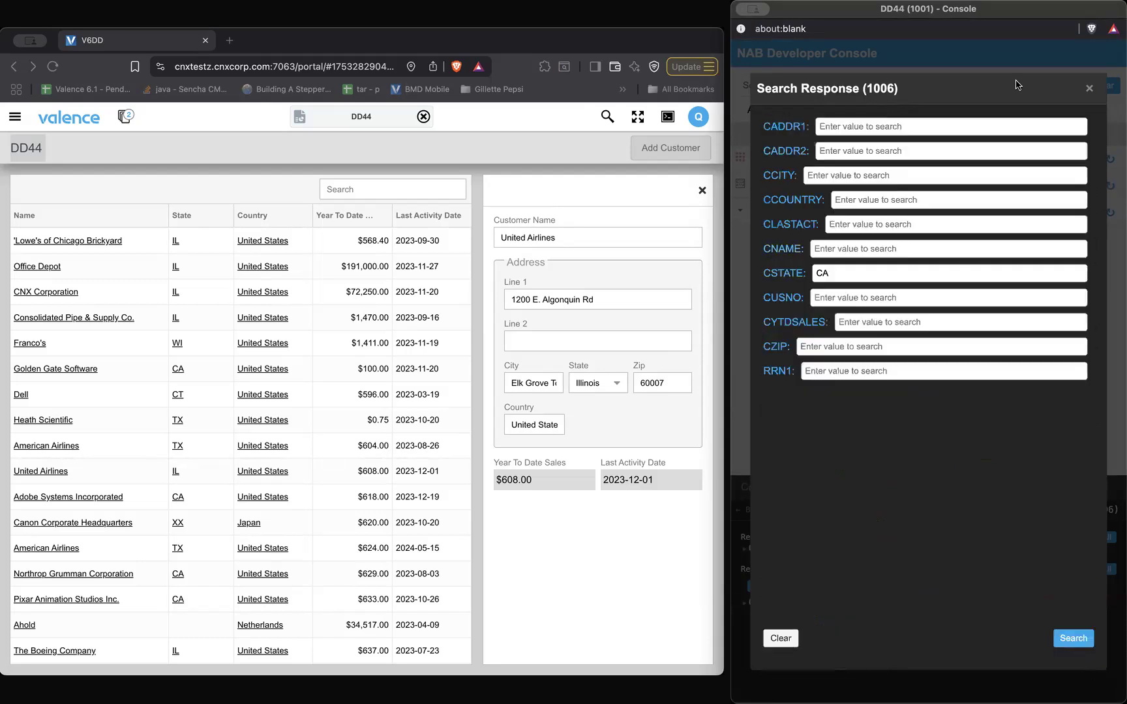
click(1089, 88)
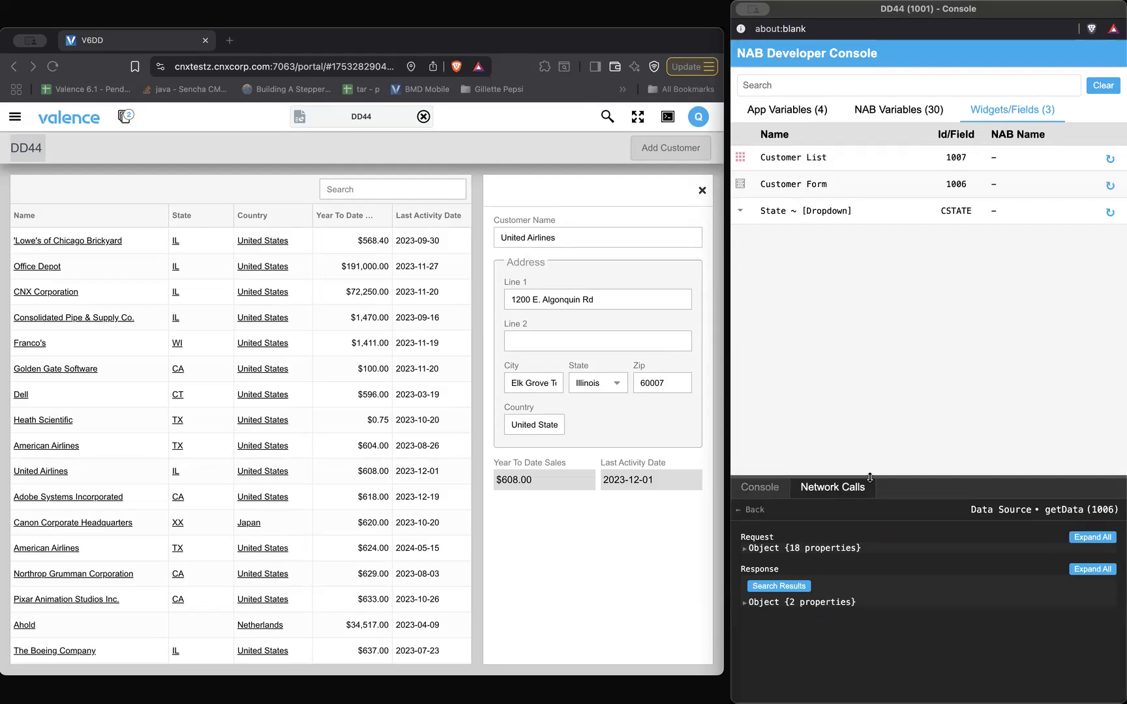
List the app variables in the developer console and widen its window to examine the customerData value.
click(478, 140)
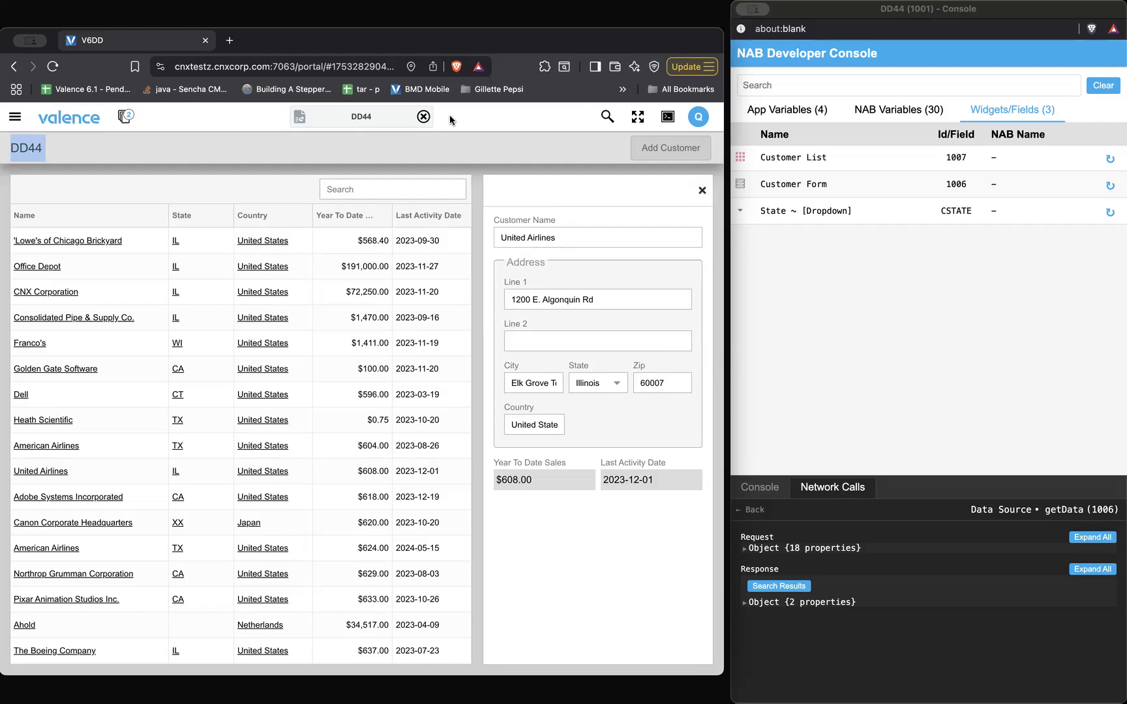
click(457, 153)
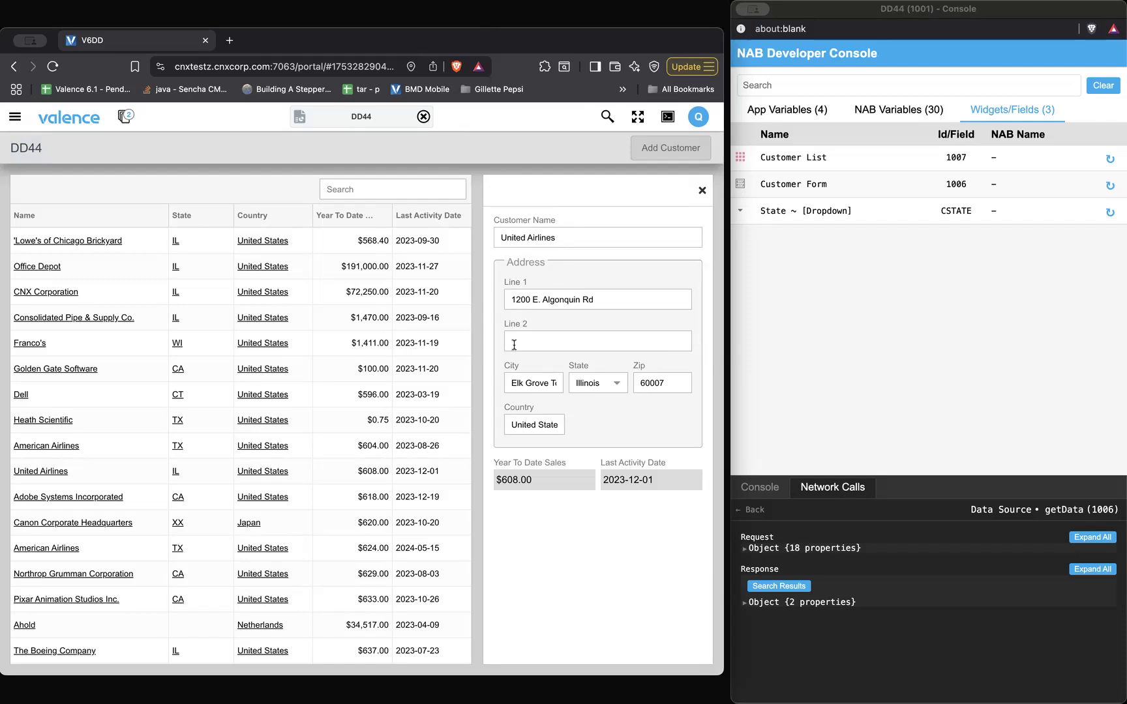
click(794, 112)
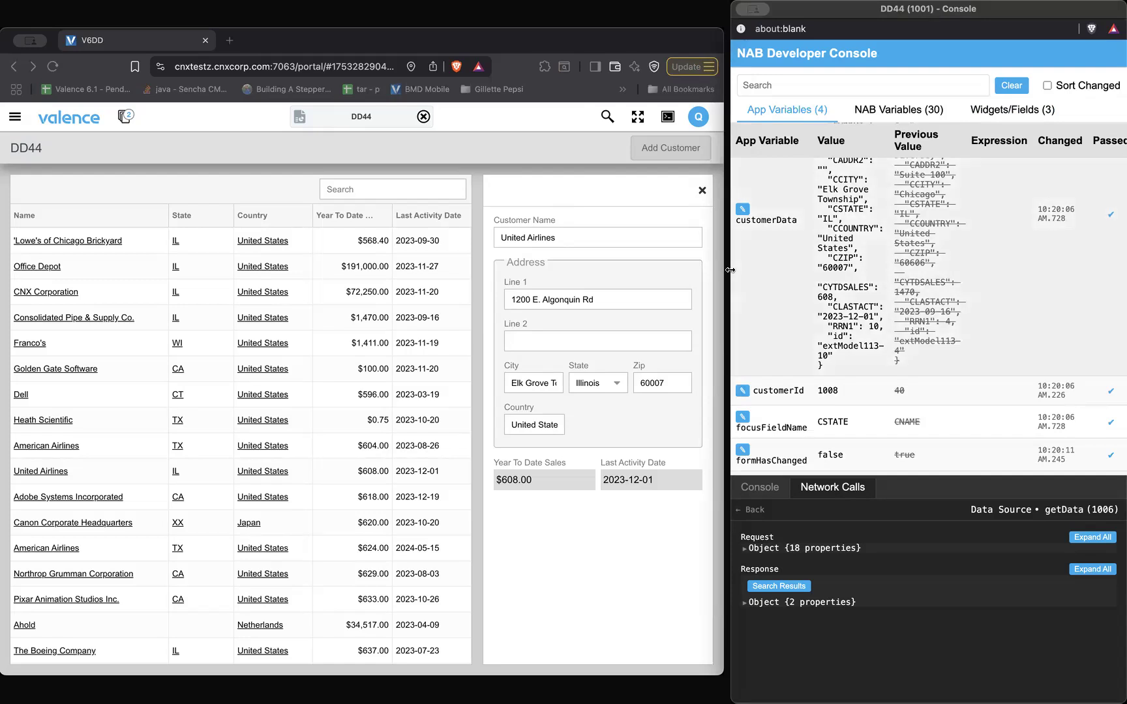
drag(729, 269, 723, 270)
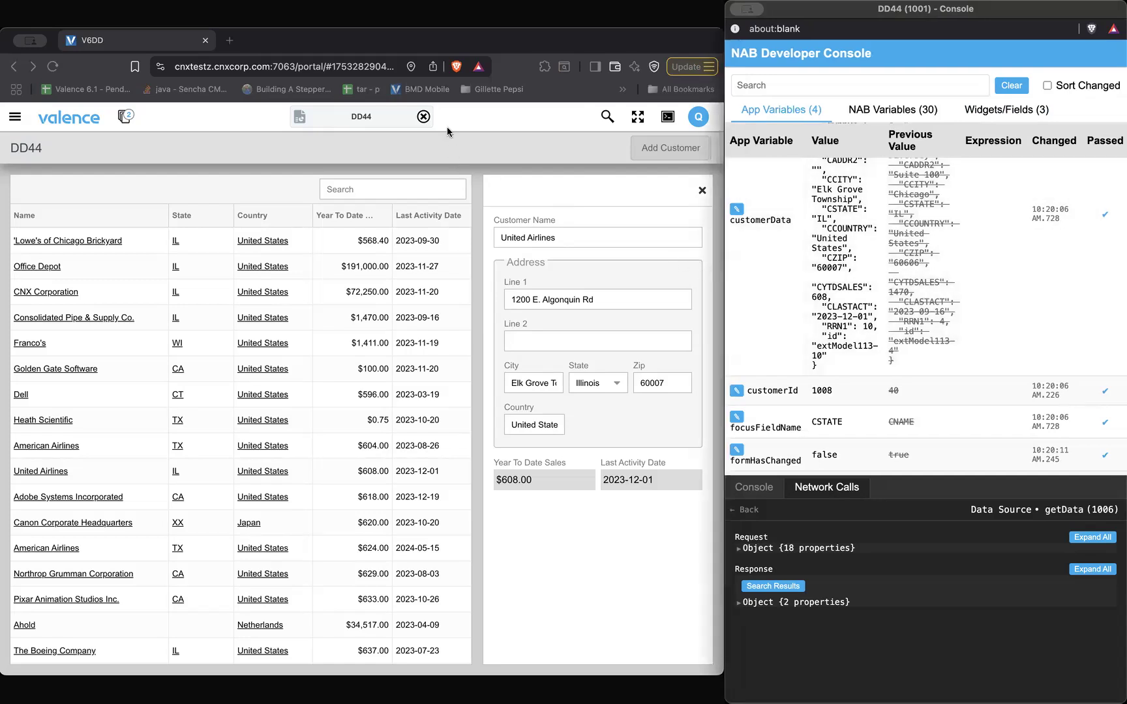
drag(726, 304, 700, 294)
scroll(797, 329, up, 5)
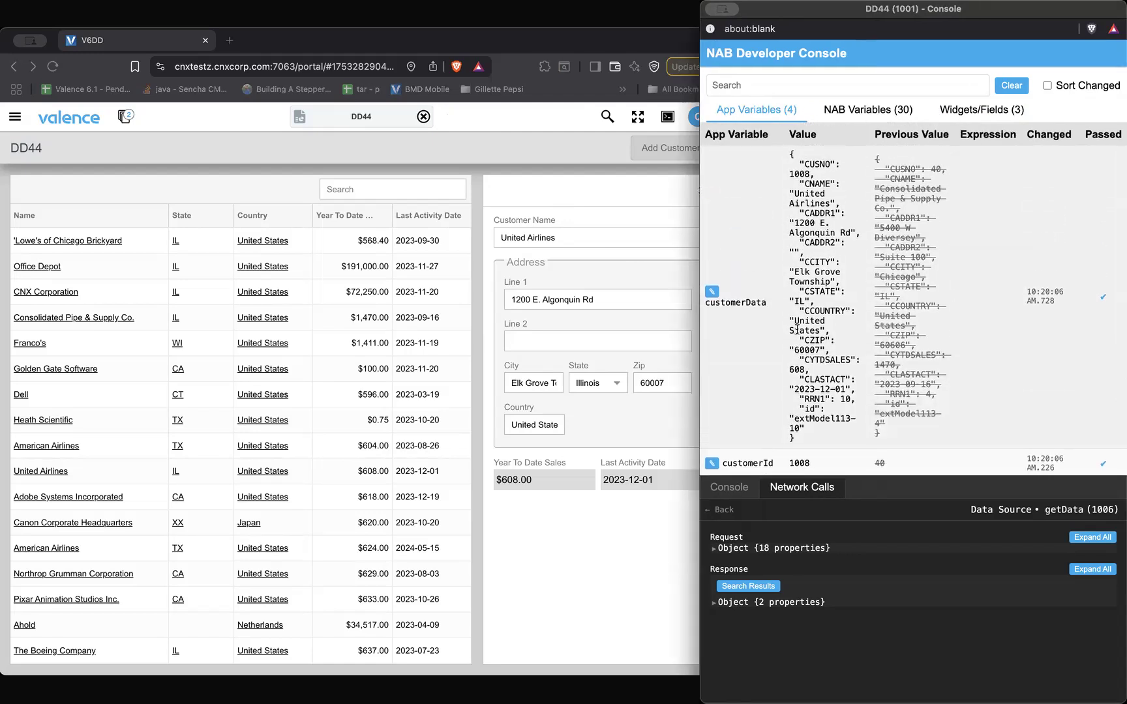
scroll(797, 329, down, 1)
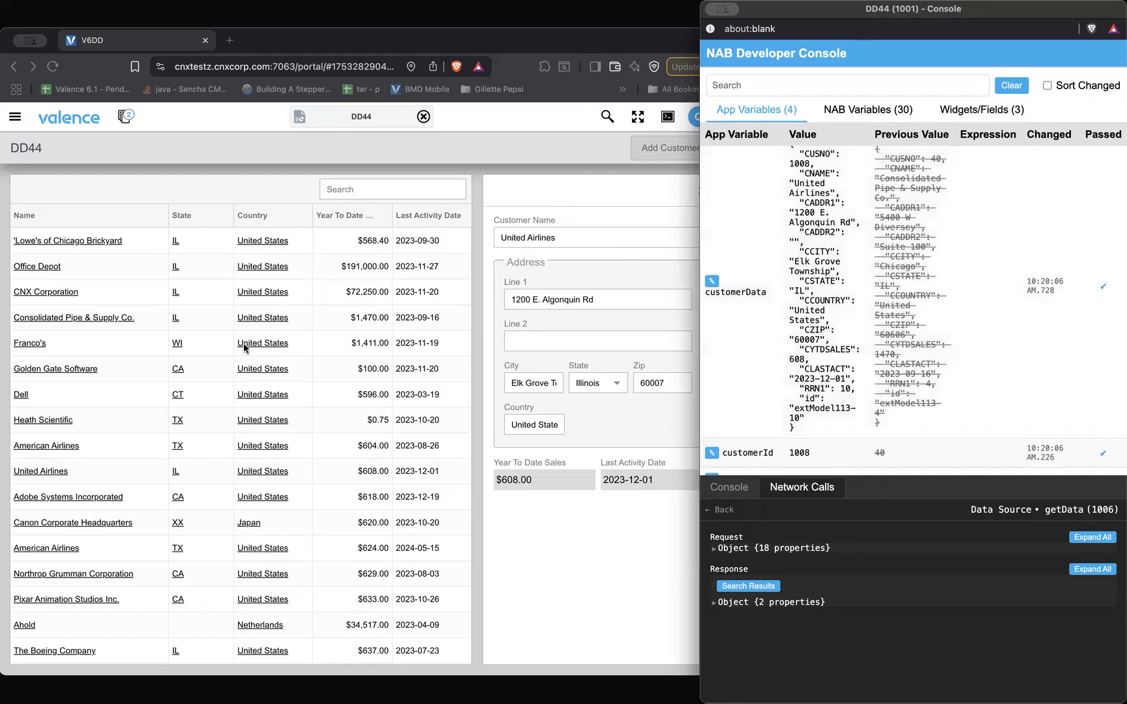
Load the Franco's row into the Customer Form and widen the console across the screen to inspect the app variables.
click(72, 340)
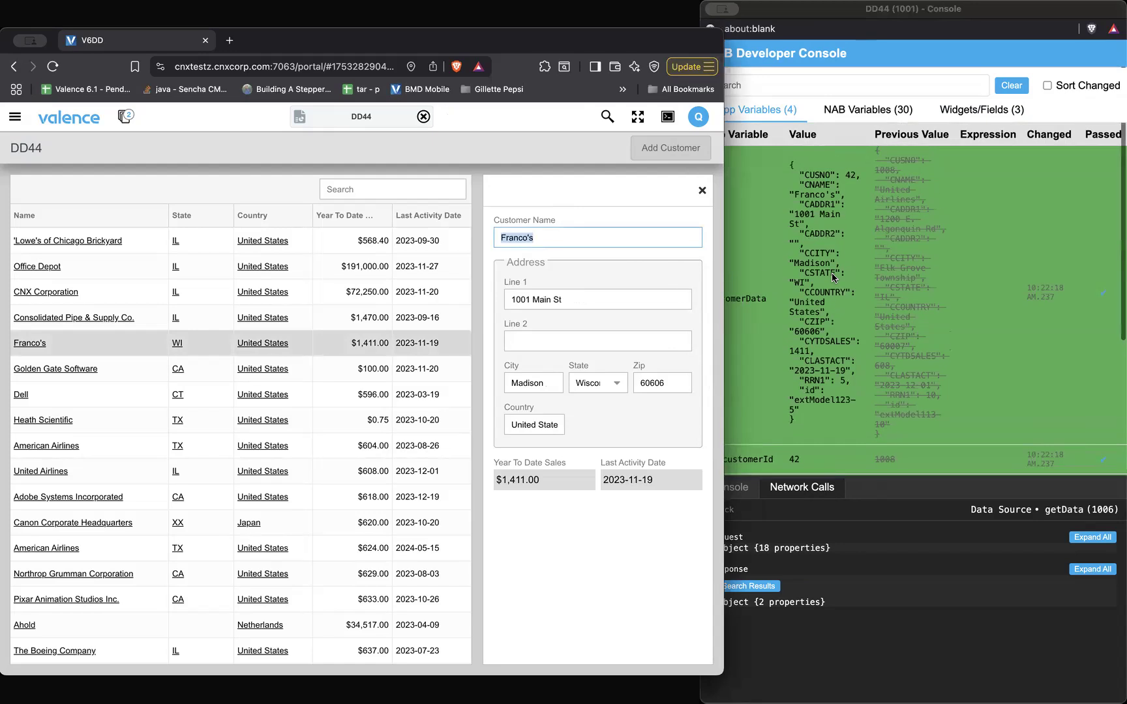
click(725, 247)
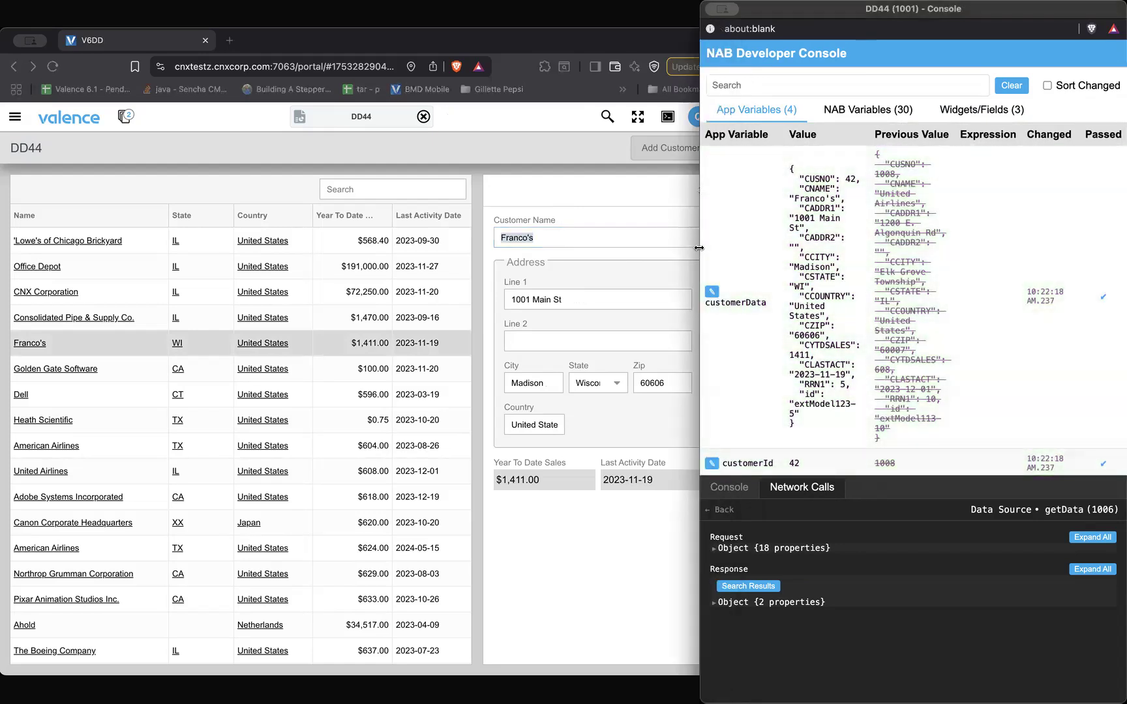
drag(690, 246, 260, 268)
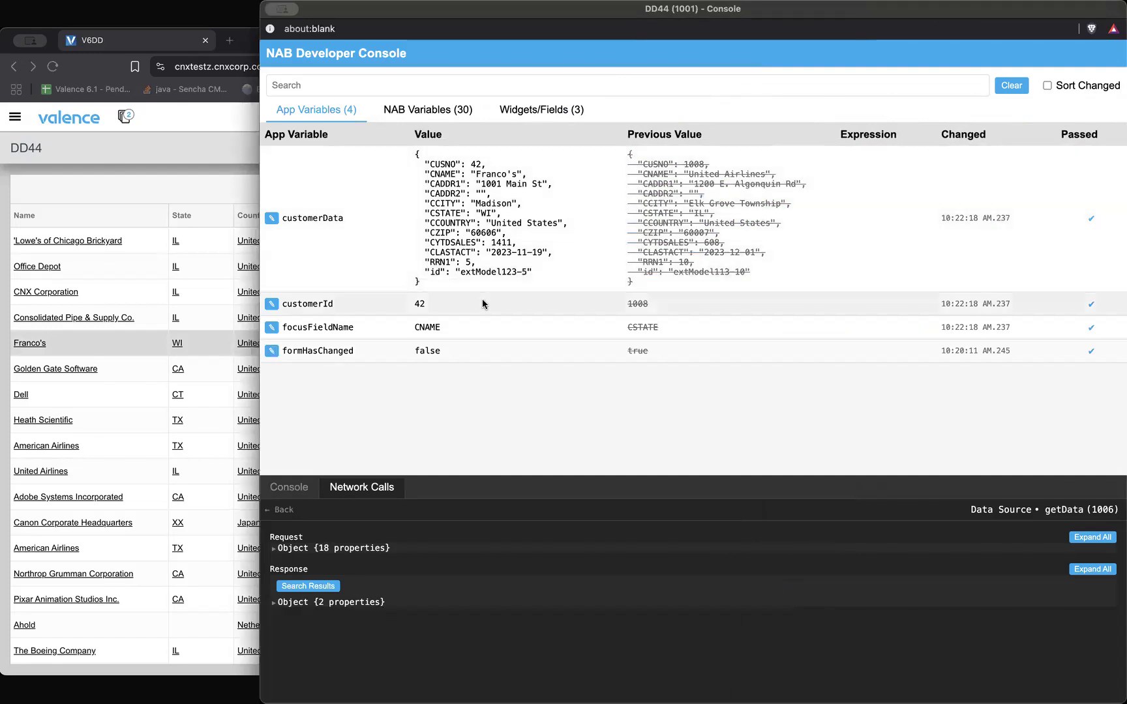
click(40, 497)
click(813, 350)
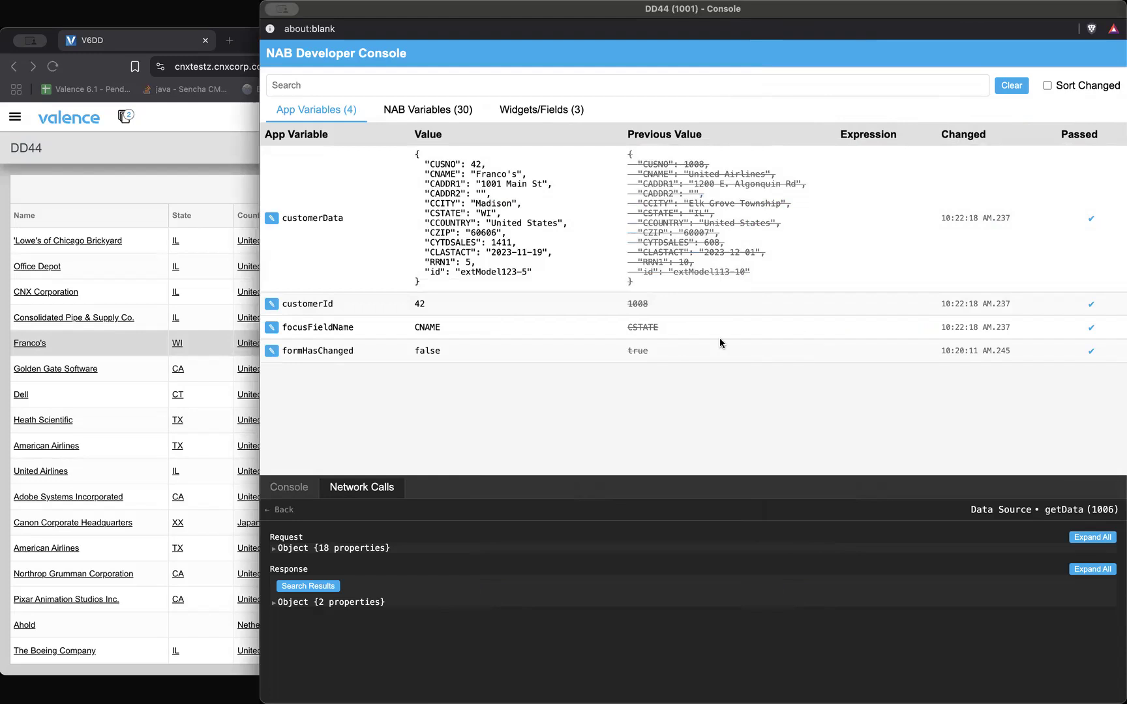
Load the Golden Gate Software row and compare the current and previous app variable values in the console.
click(49, 370)
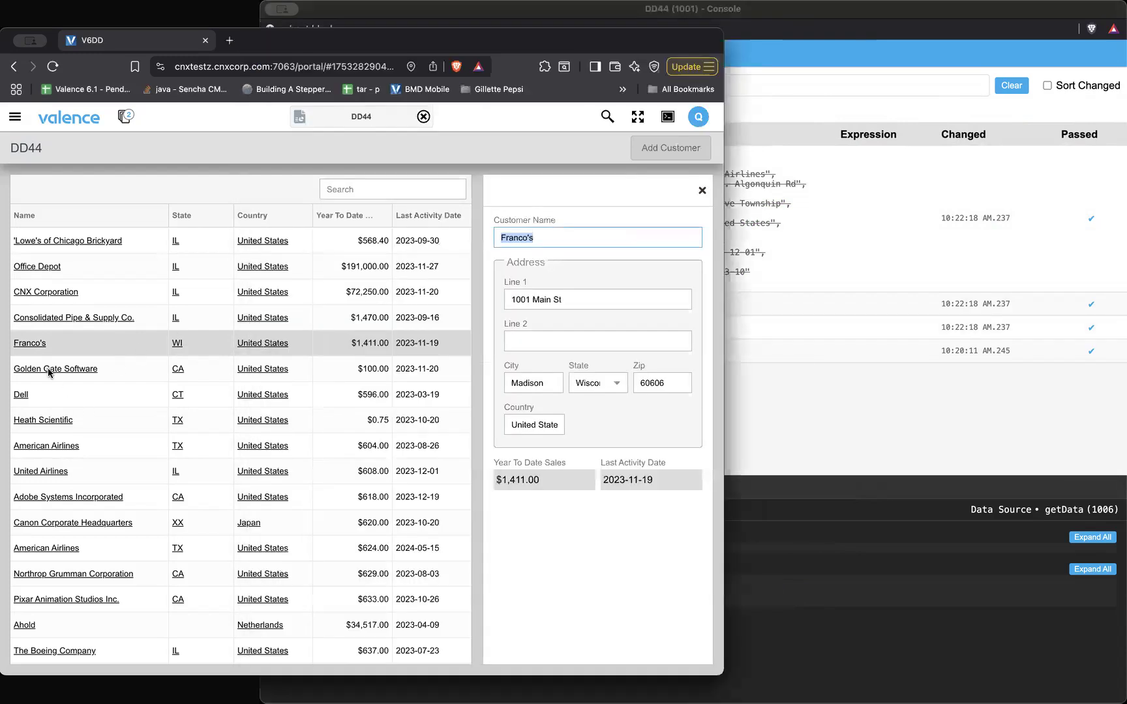
click(893, 411)
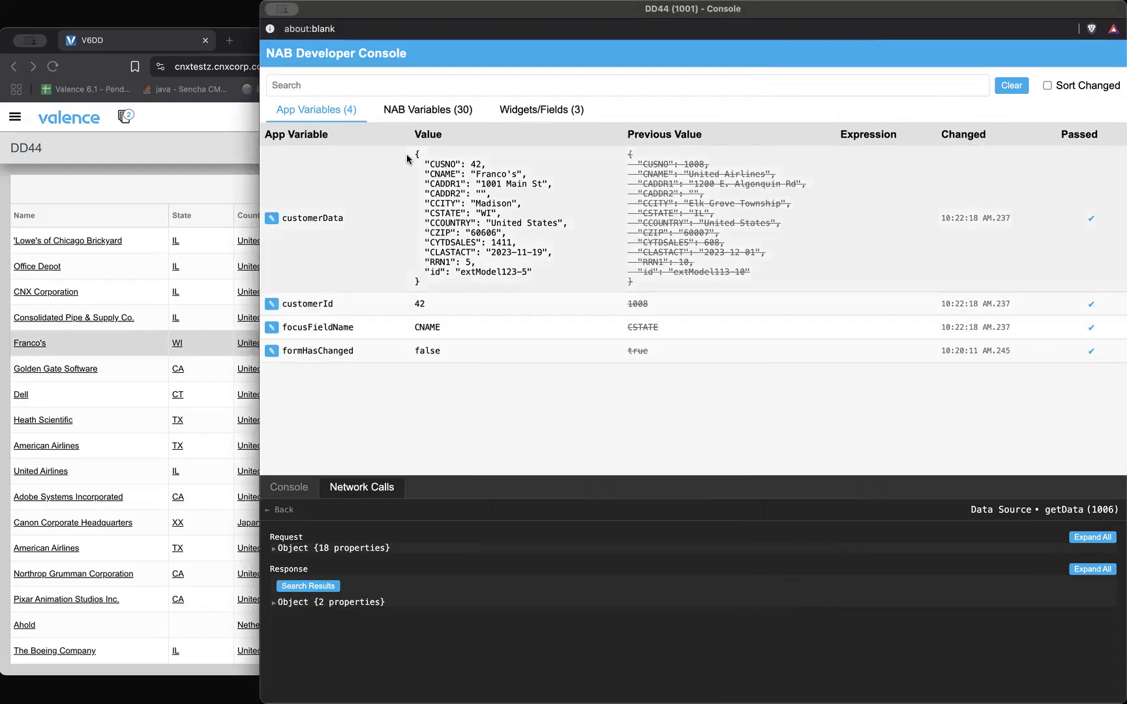
click(80, 371)
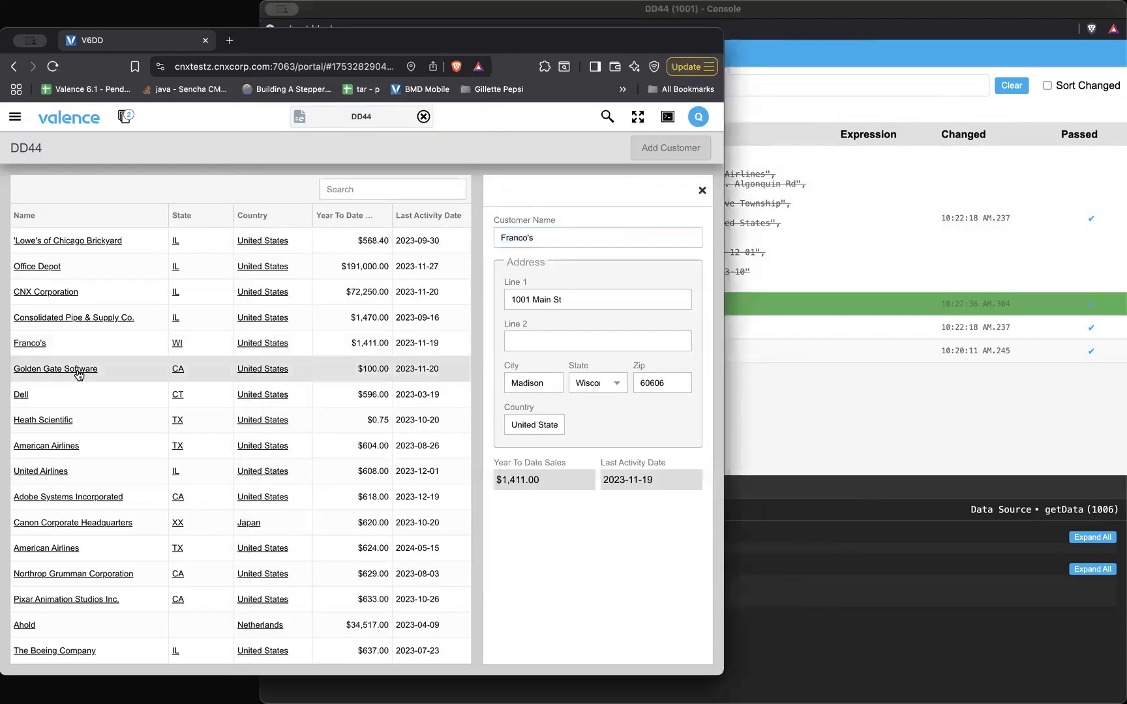
click(843, 387)
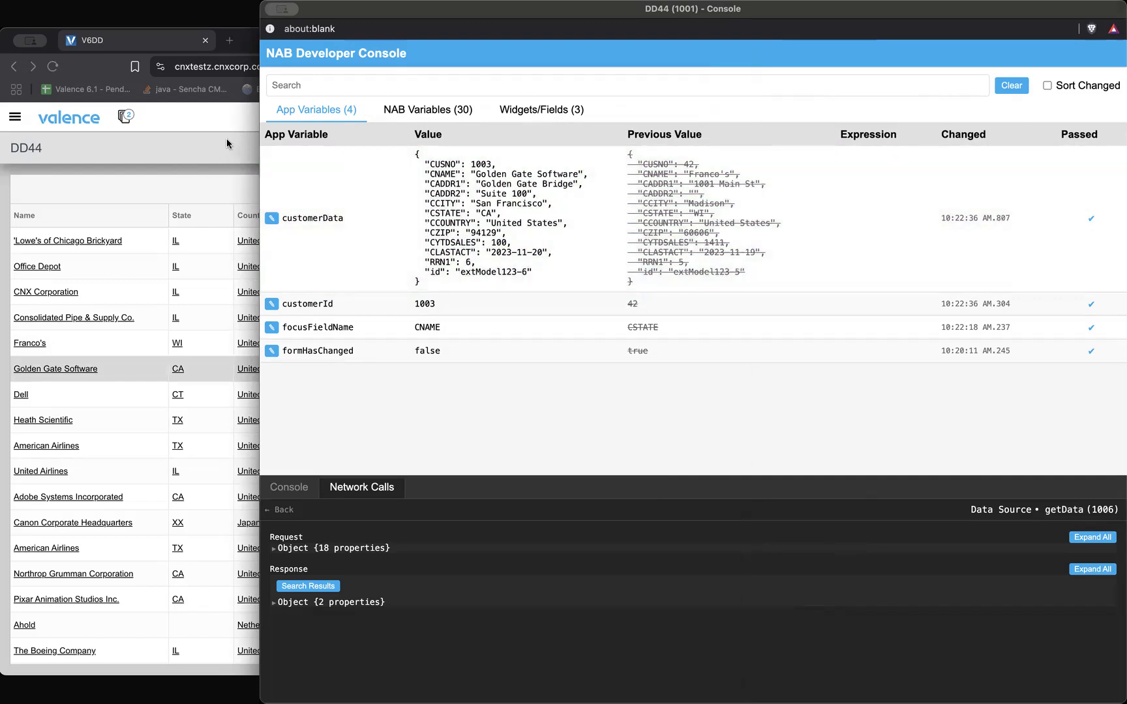
Return to the DD44 browser window and widen it to nearly the full screen width.
click(230, 145)
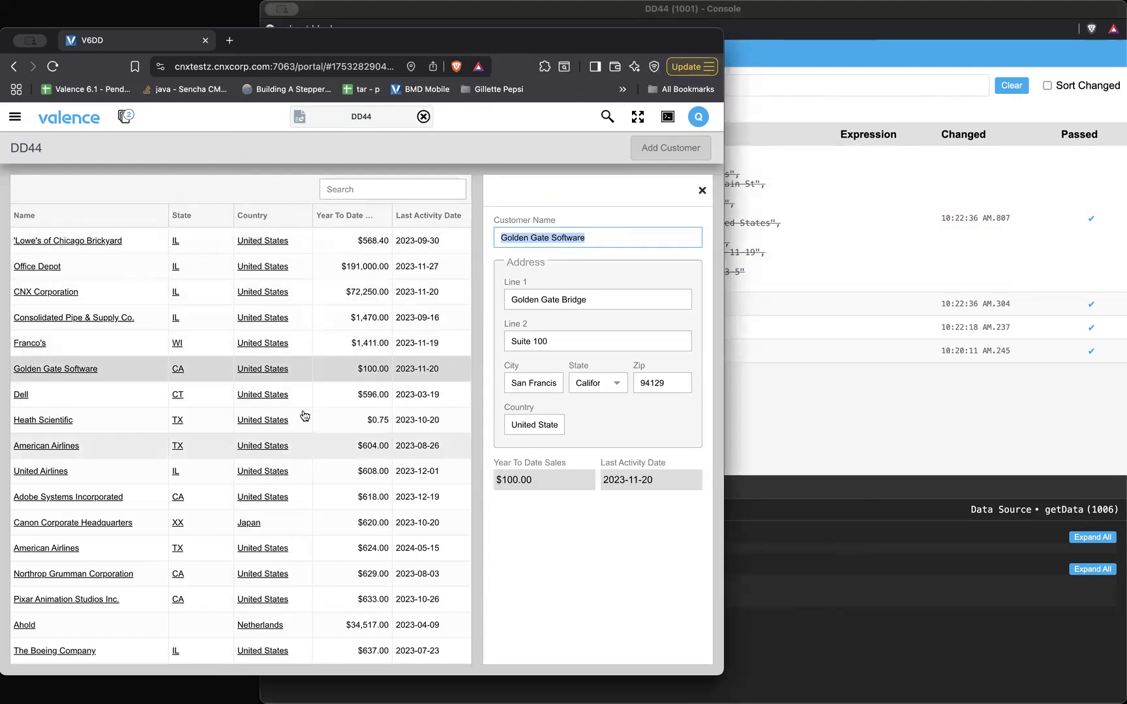
click(722, 318)
drag(724, 317, 1101, 318)
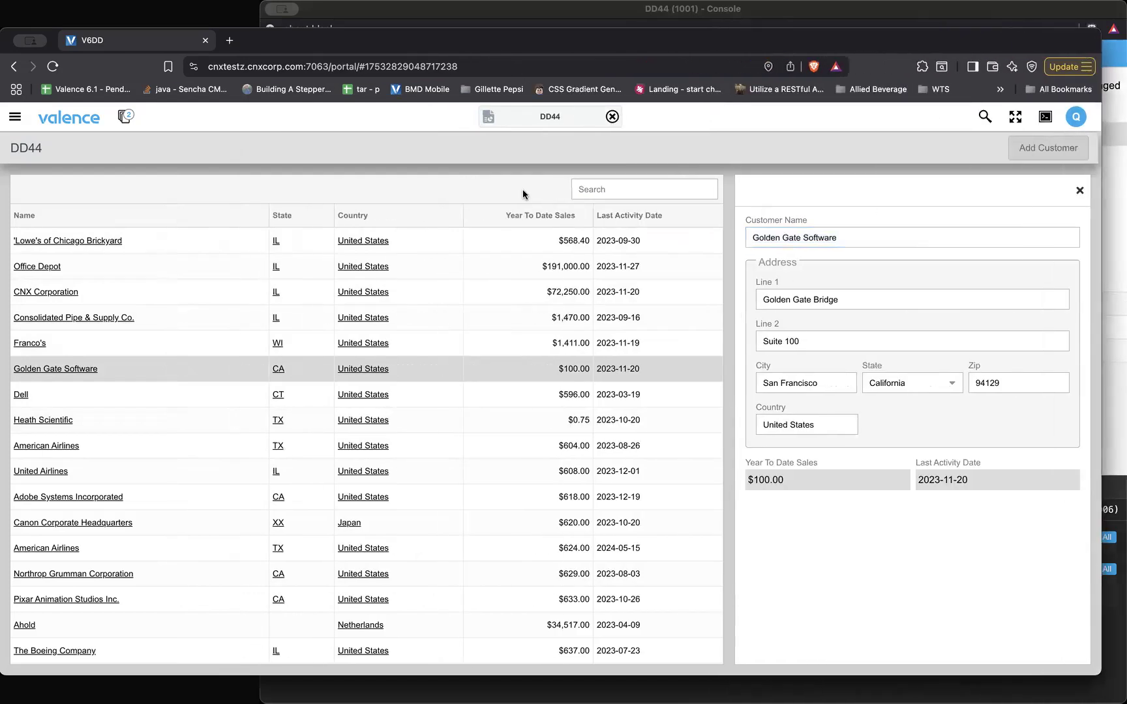